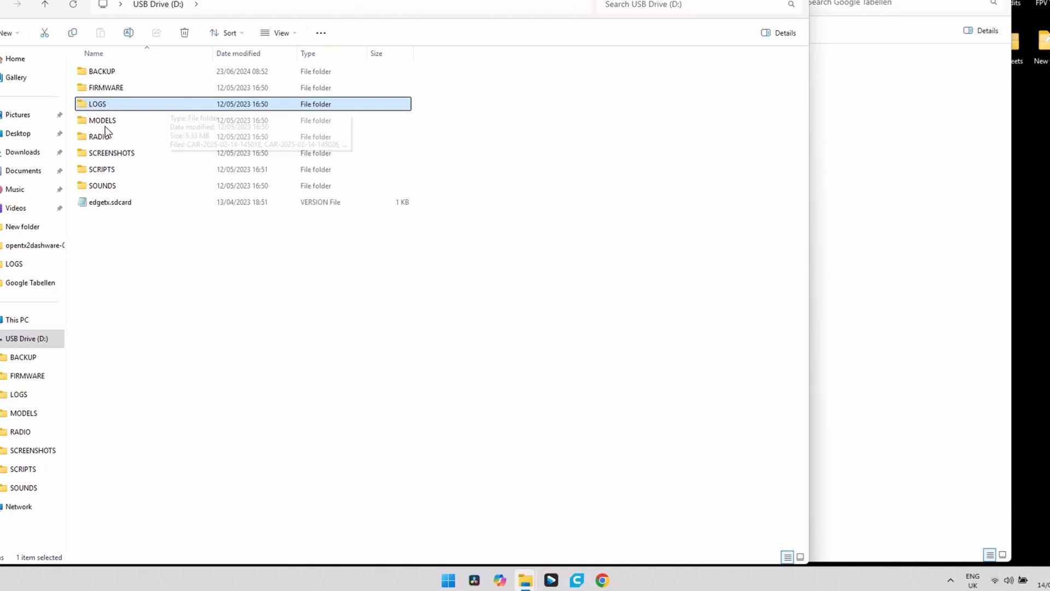
Open the LOGS folder on the USB drive.
double_click(110, 111)
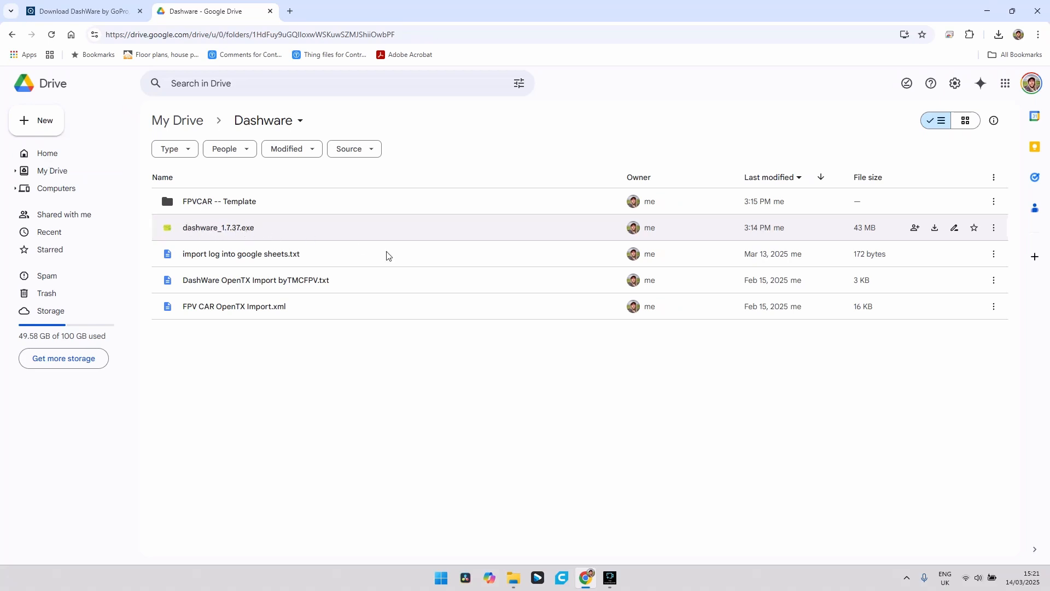
Look inside the Gauges subfolder of the DashWare documents folder, return to the parent folder and minimise the file window.
mouse_move(525, 579)
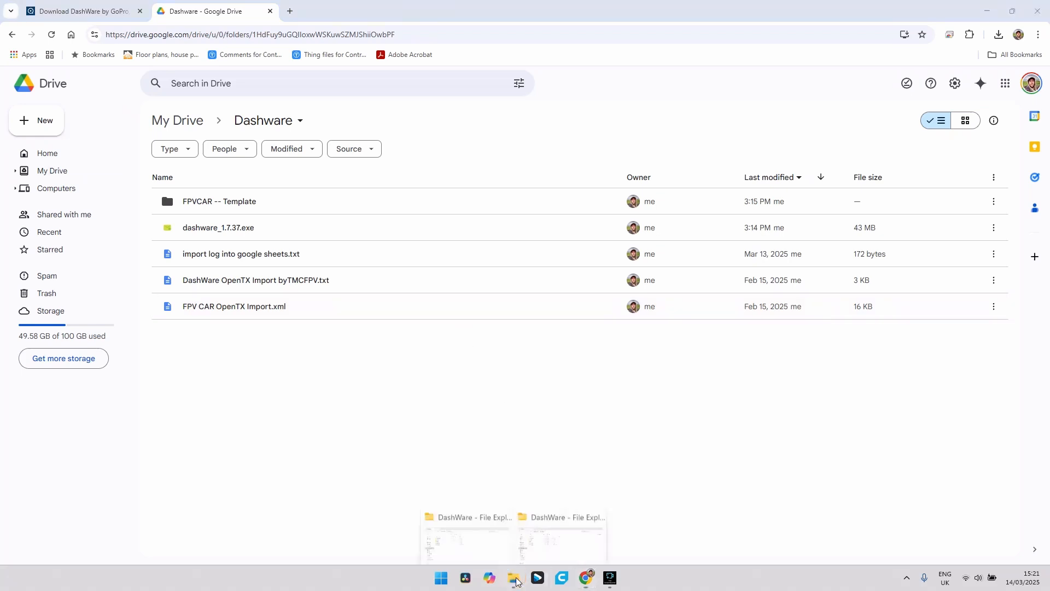
click(557, 528)
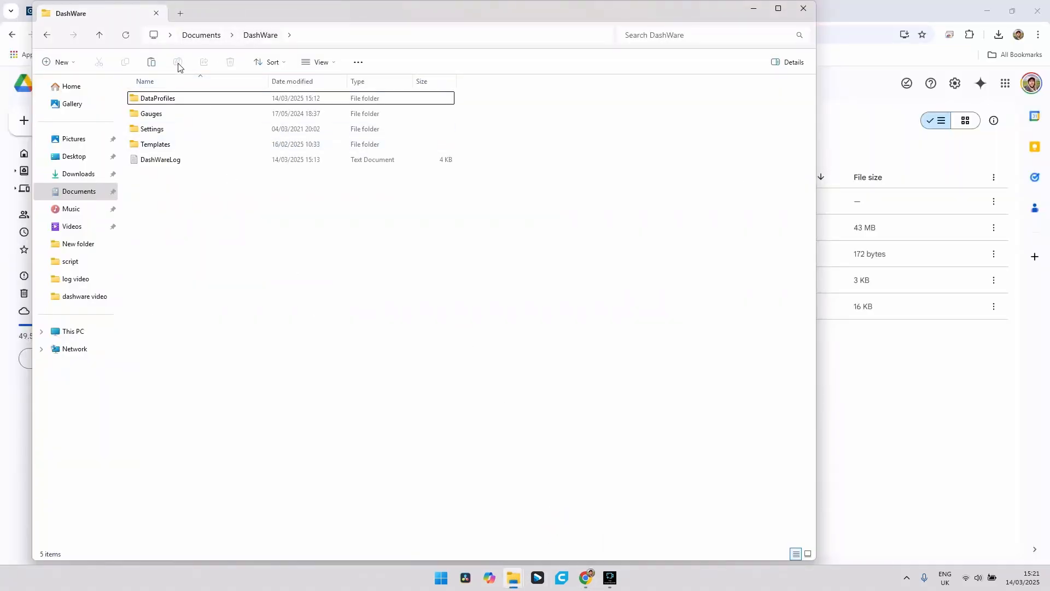
double_click(156, 114)
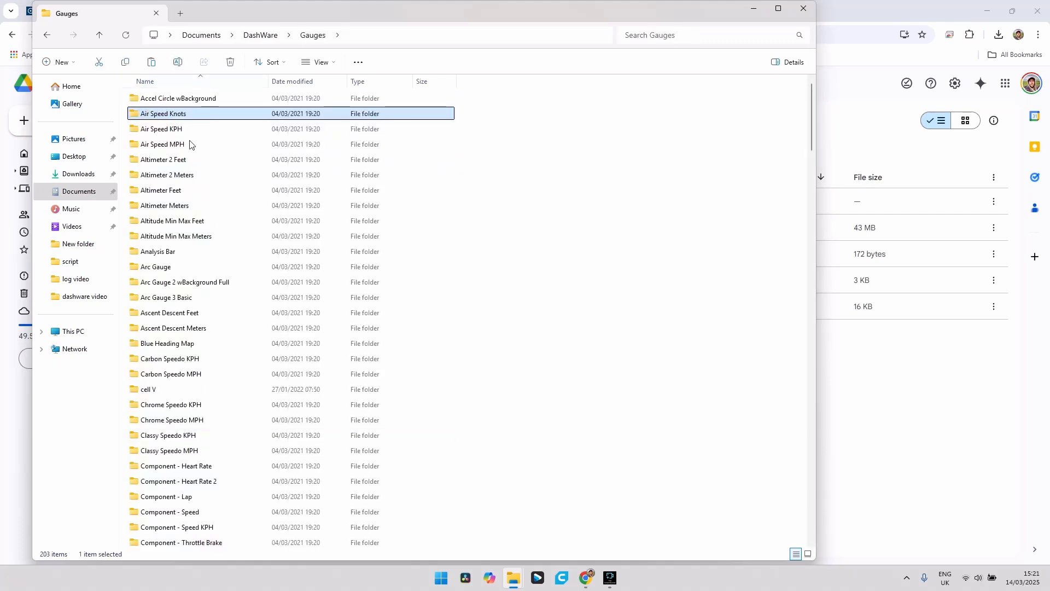
click(48, 35)
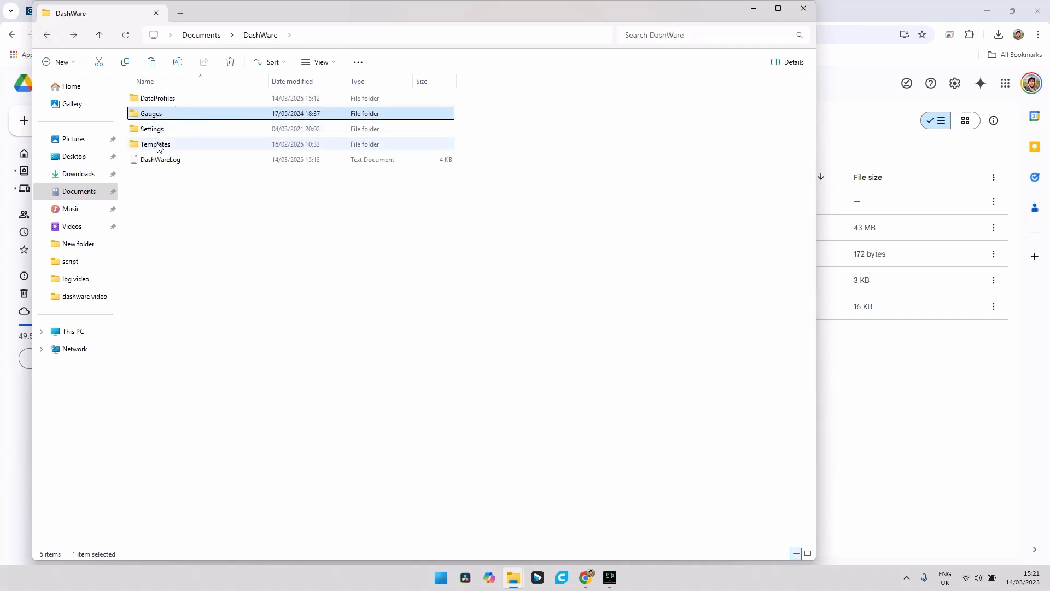
click(754, 8)
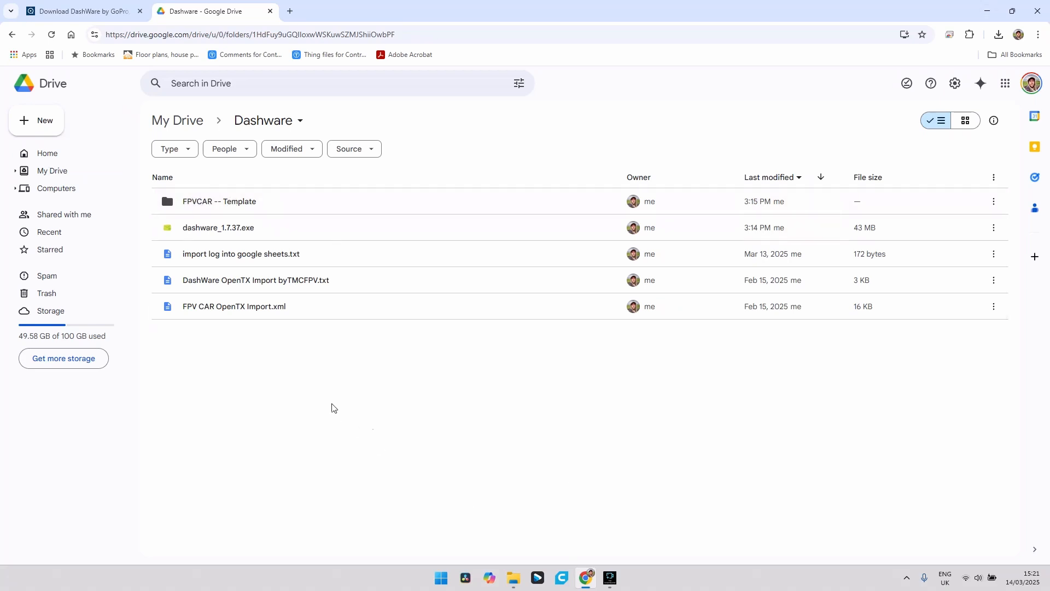
Locate the FPVCAR -- Template folder in DashWare's Templates folder, return to the parent folder and minimise the file window.
mouse_move(512, 577)
click(569, 515)
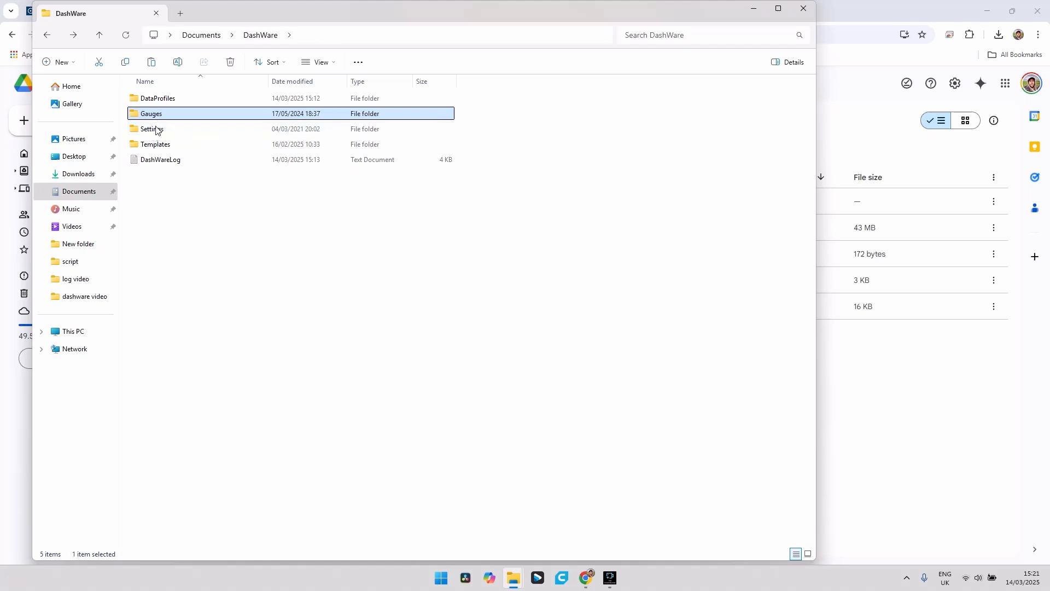
double_click(155, 144)
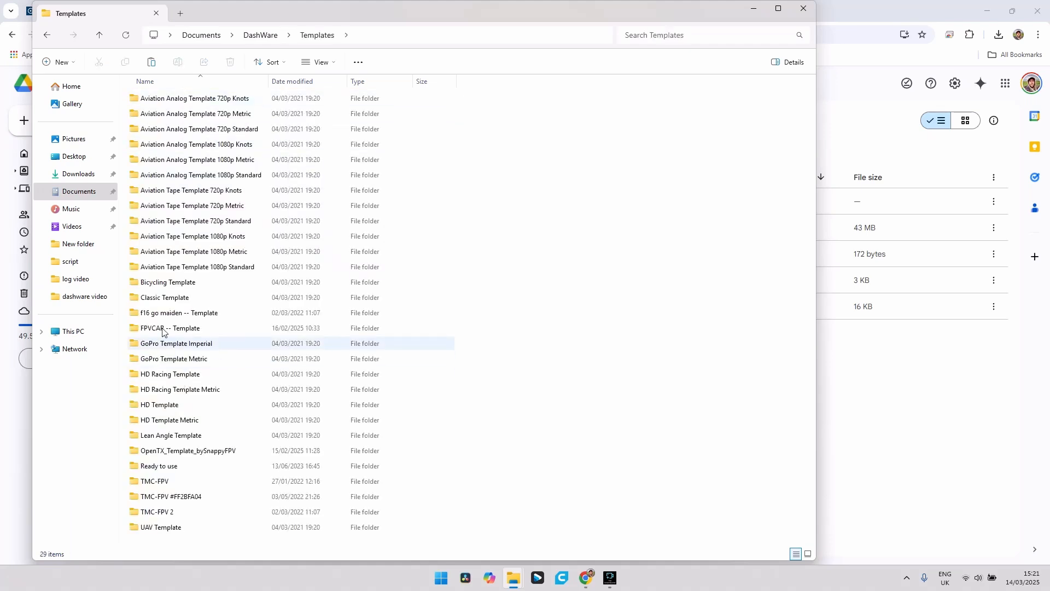
click(166, 328)
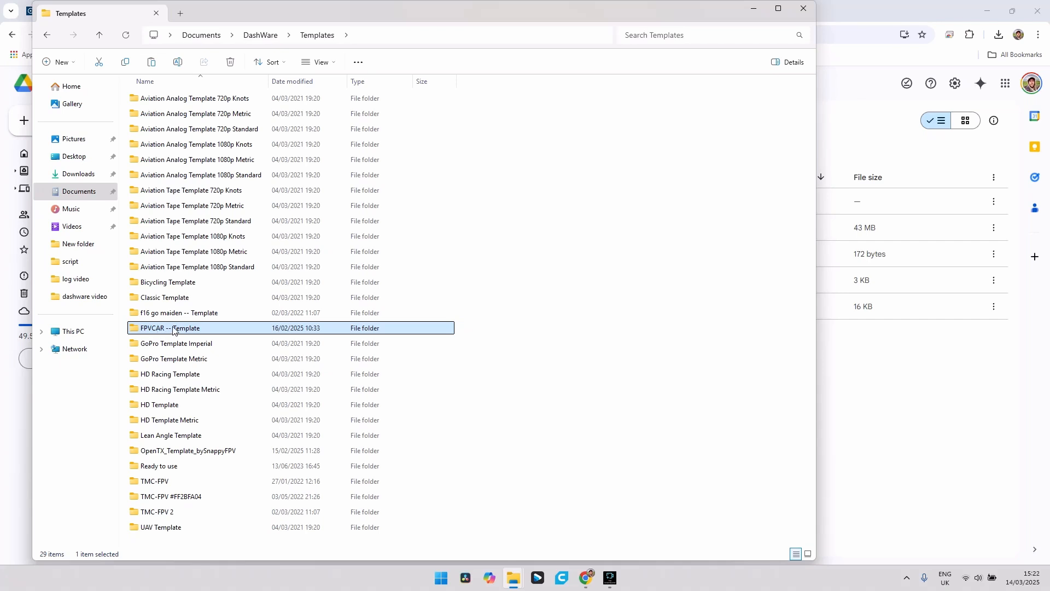
click(46, 38)
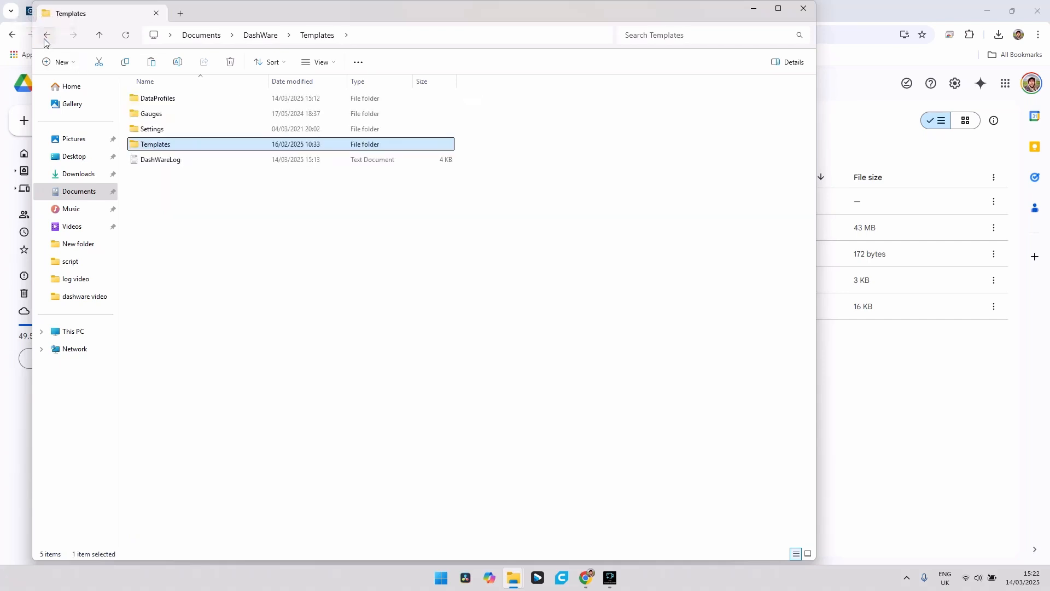
click(753, 9)
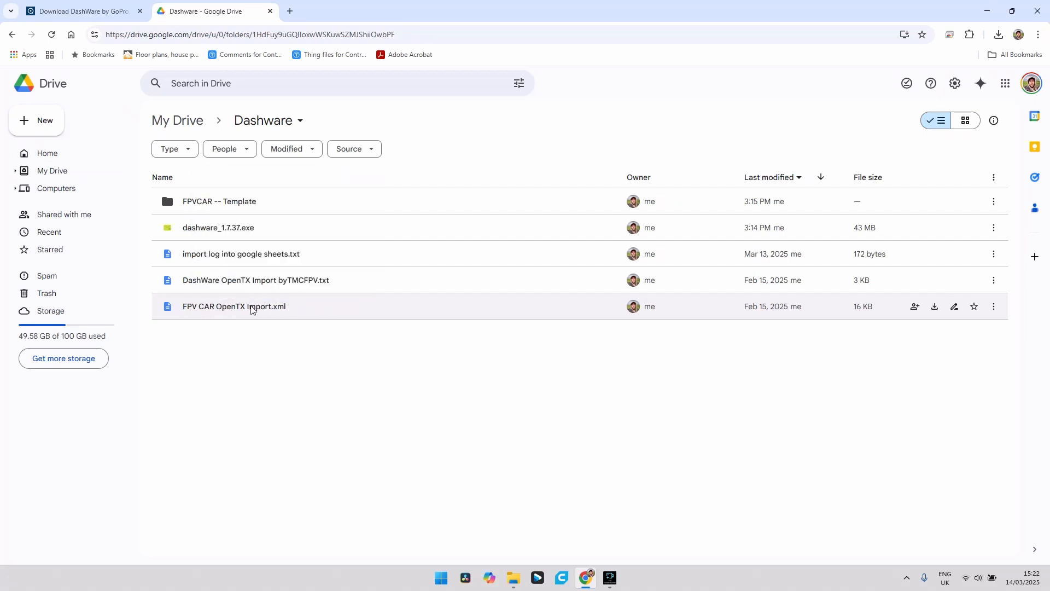
Locate the FPV CAR OpenTX Import file in DashWare's DataProfiles folder, and minimise the file window.
mouse_move(515, 579)
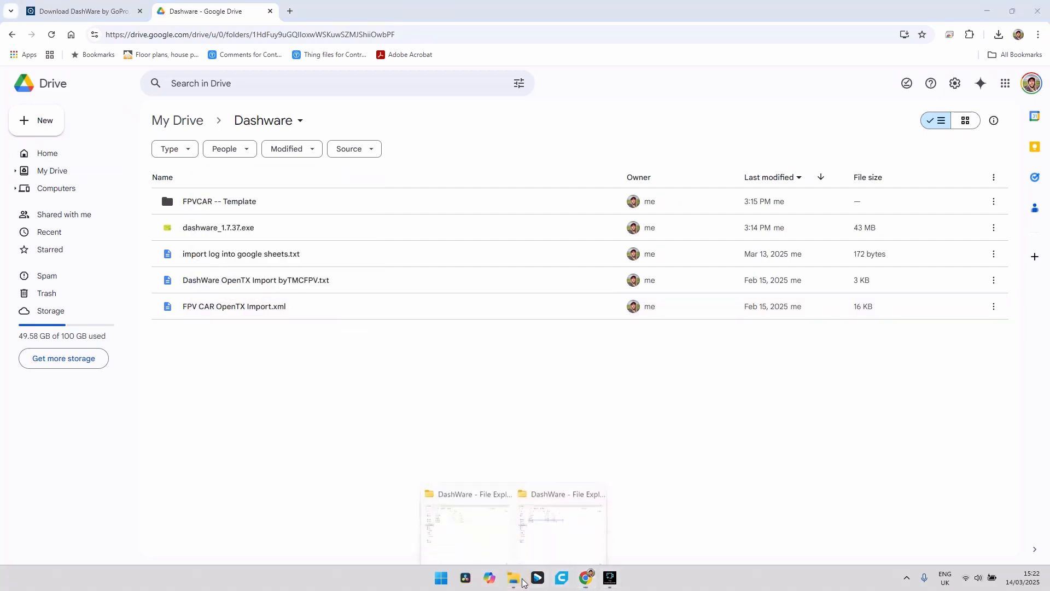
click(536, 563)
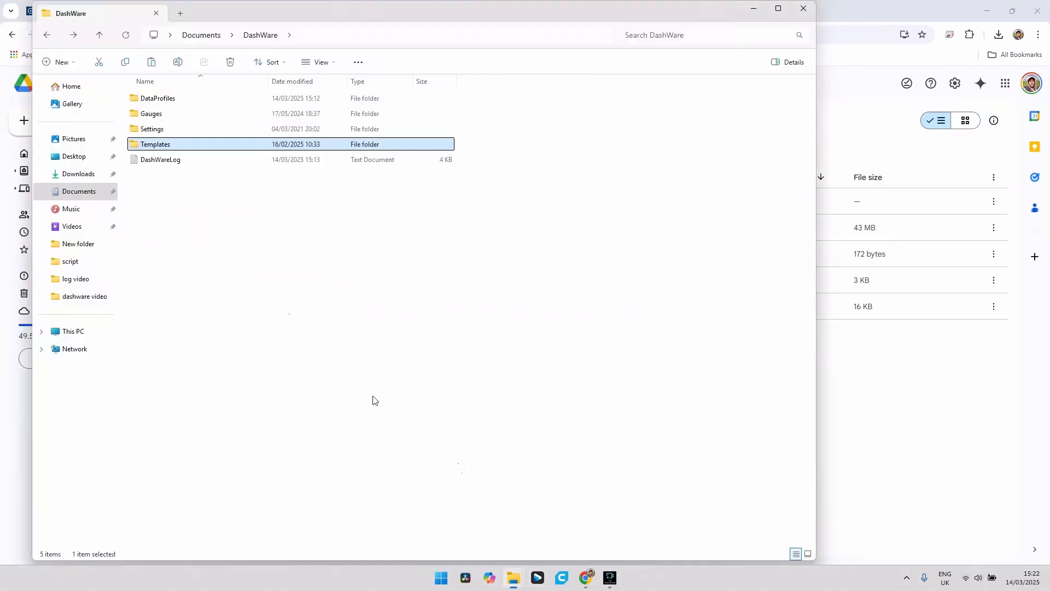
double_click(154, 99)
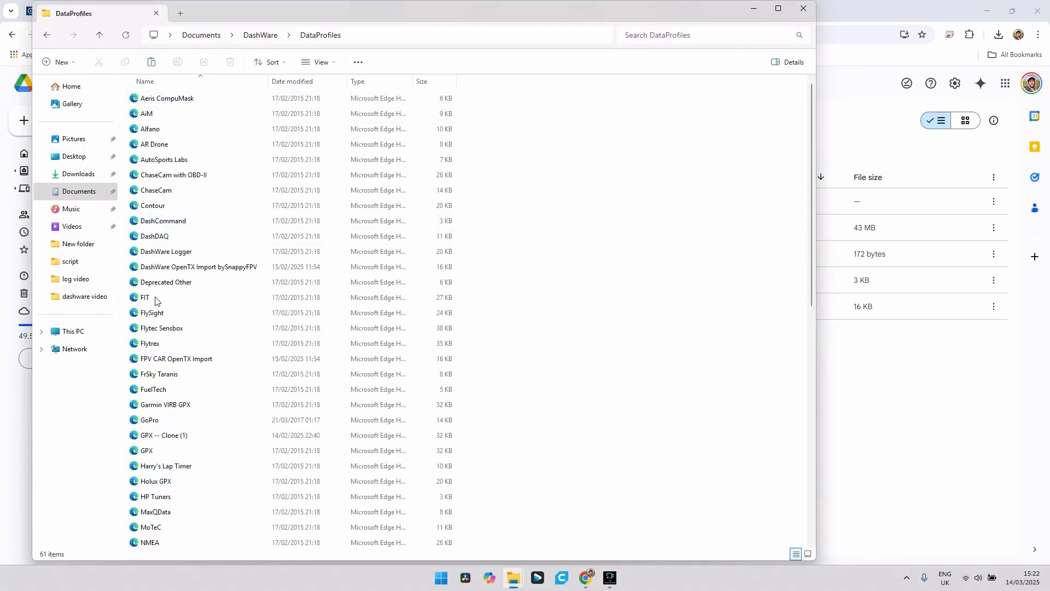
click(165, 361)
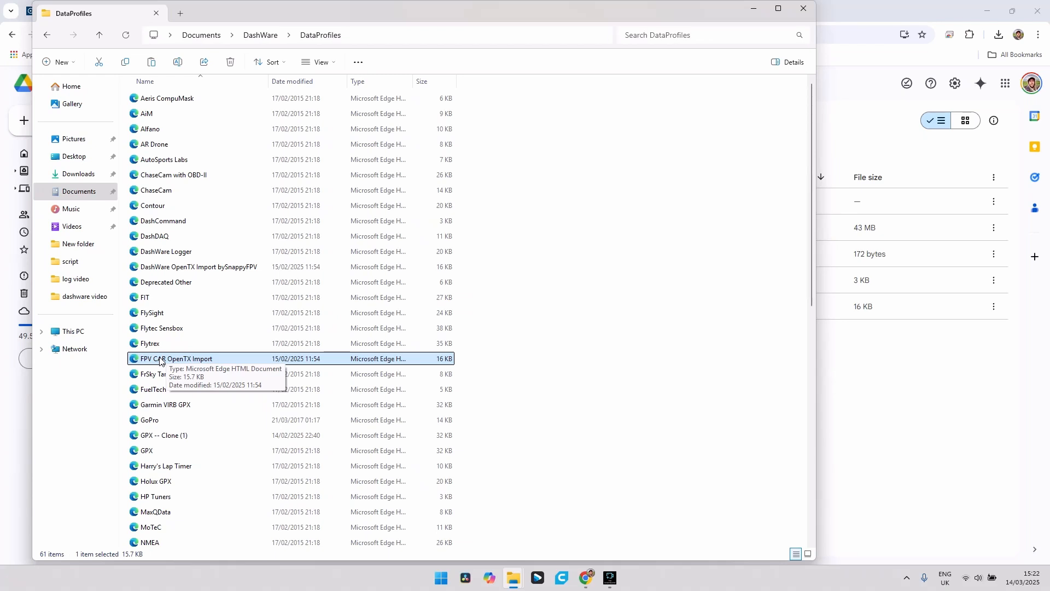
click(47, 37)
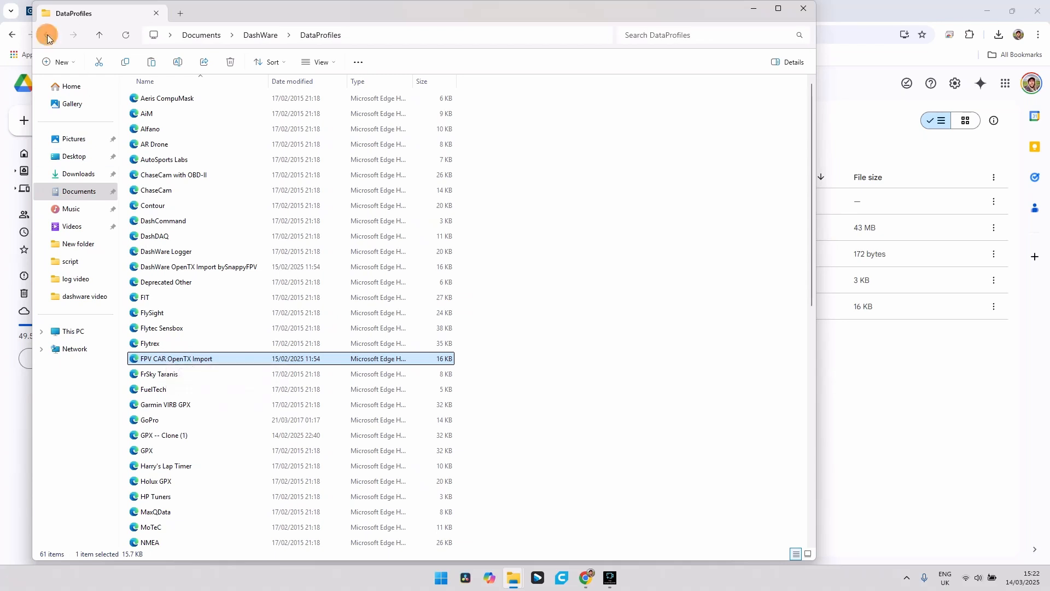
click(751, 9)
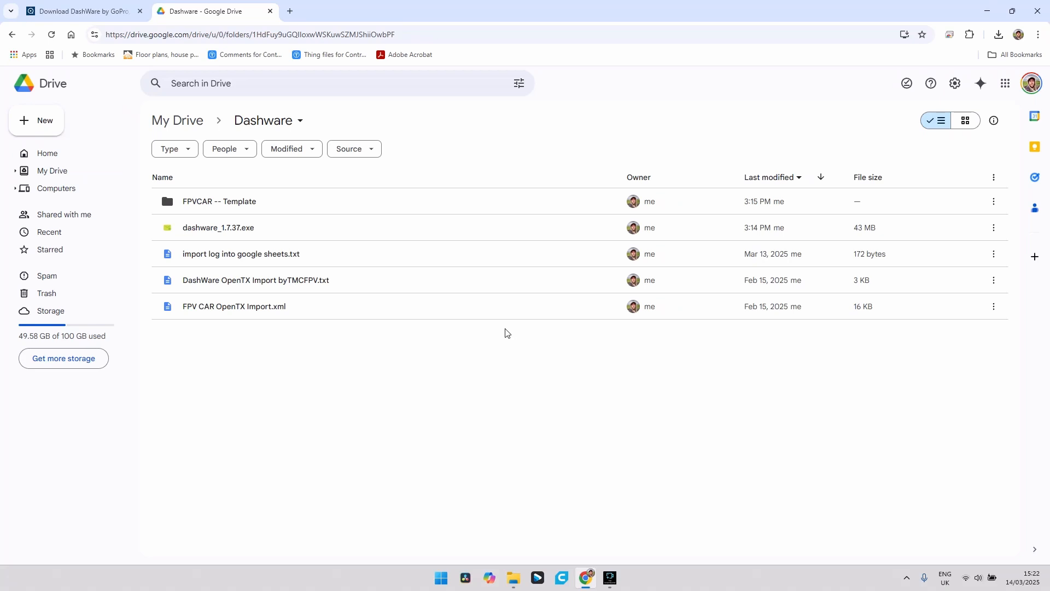
Open the DashWare OpenTX Import byTMCFPV text file and read through its spreadsheet script functions.
click(278, 280)
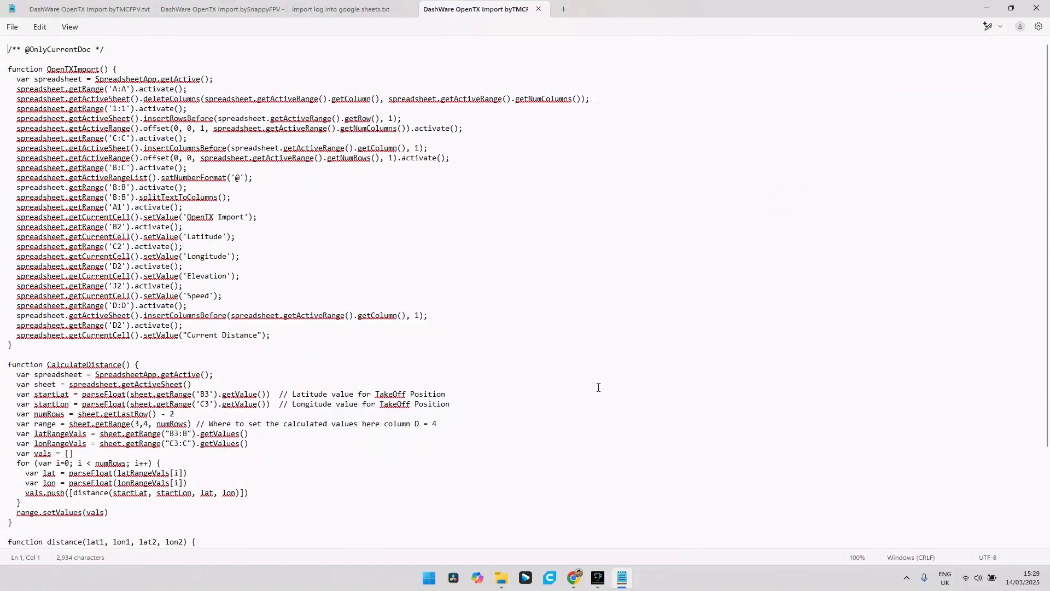
scroll(306, 279, down, 4)
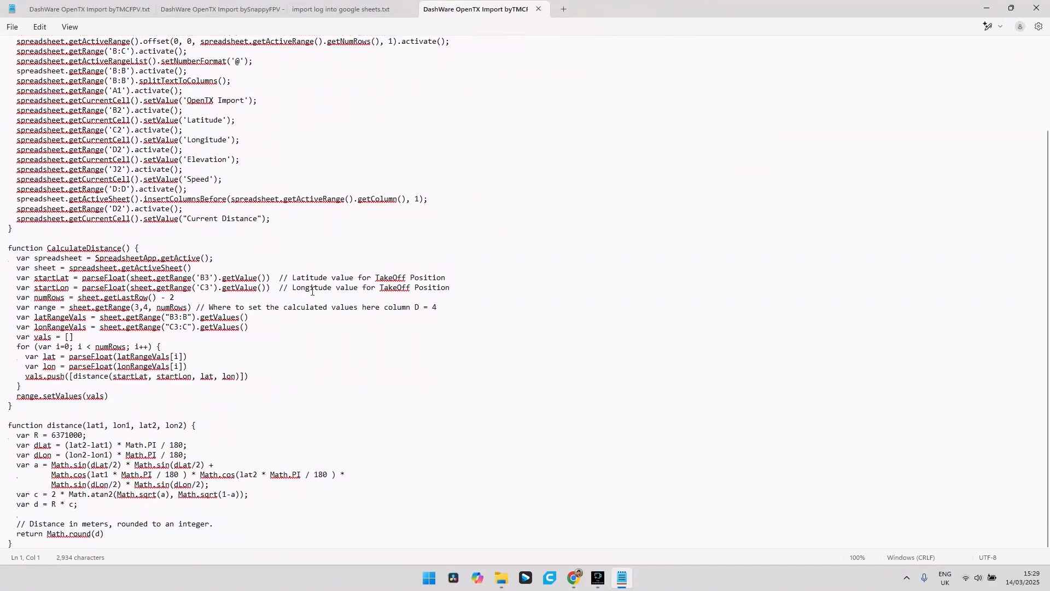
scroll(330, 327, up, 4)
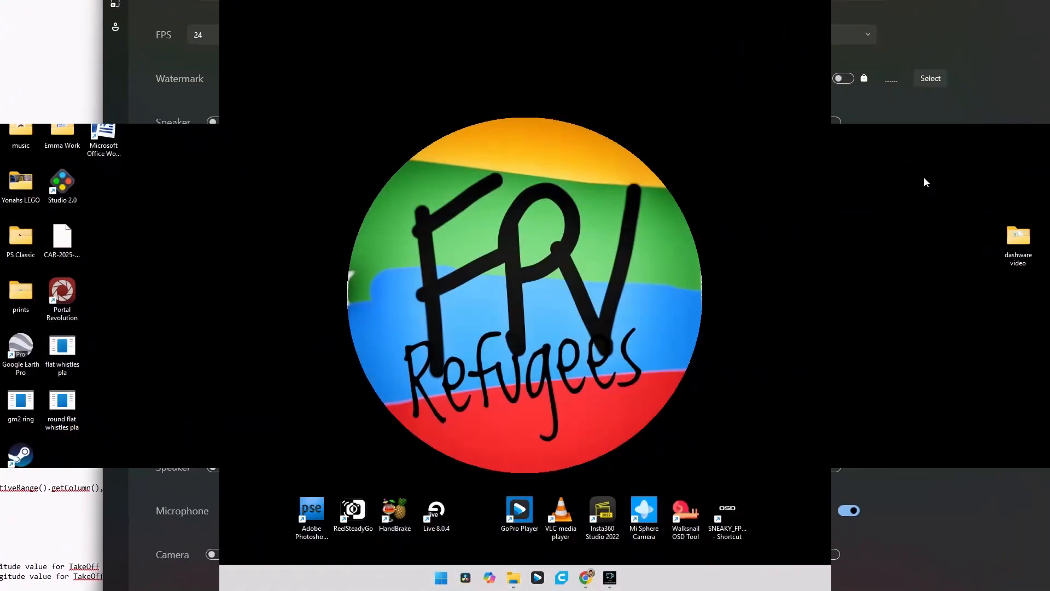
double_click(1018, 74)
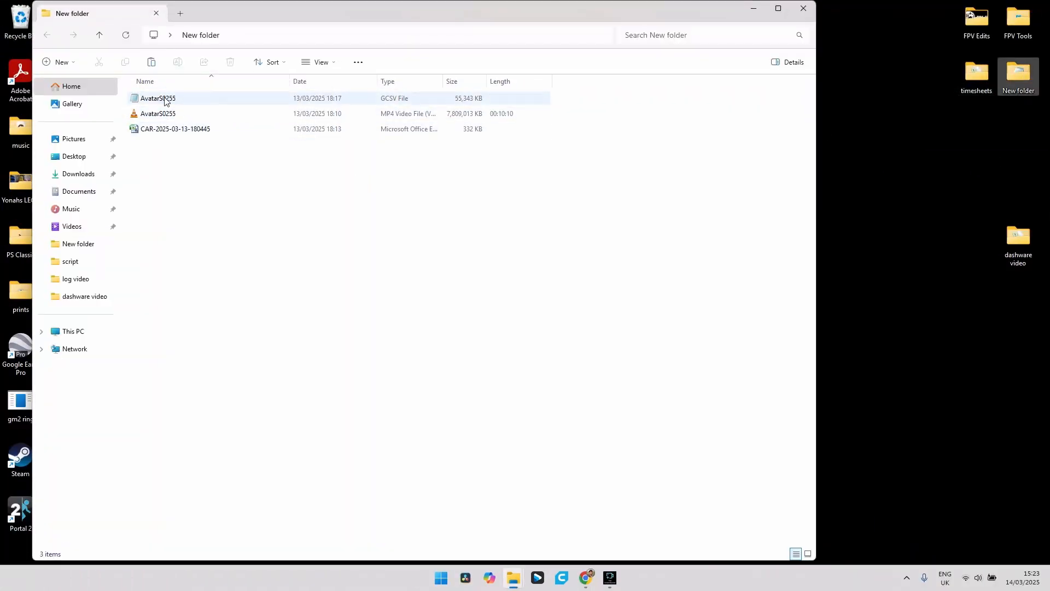
click(170, 130)
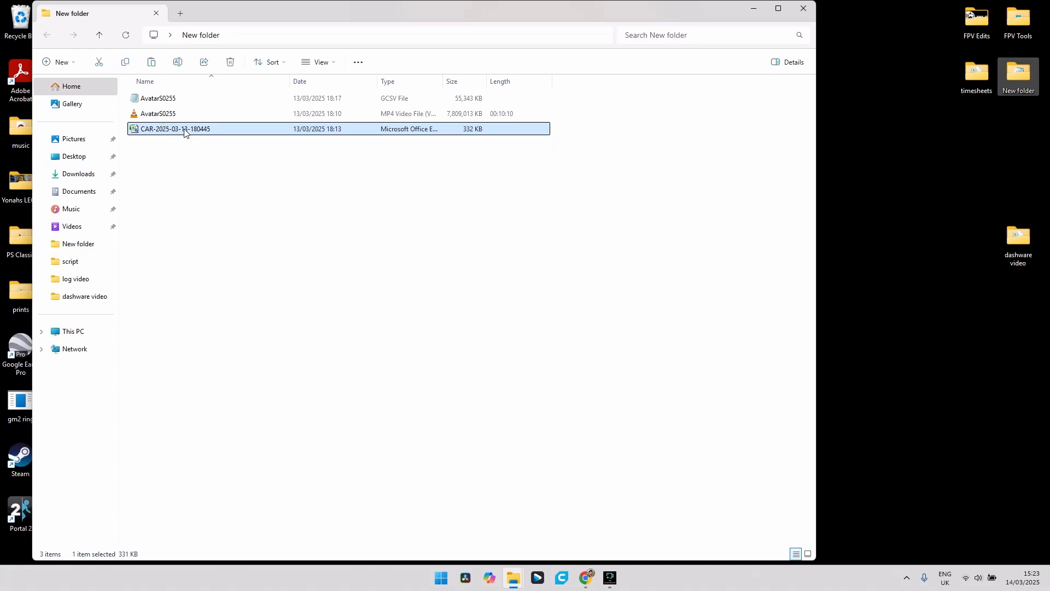
double_click(188, 127)
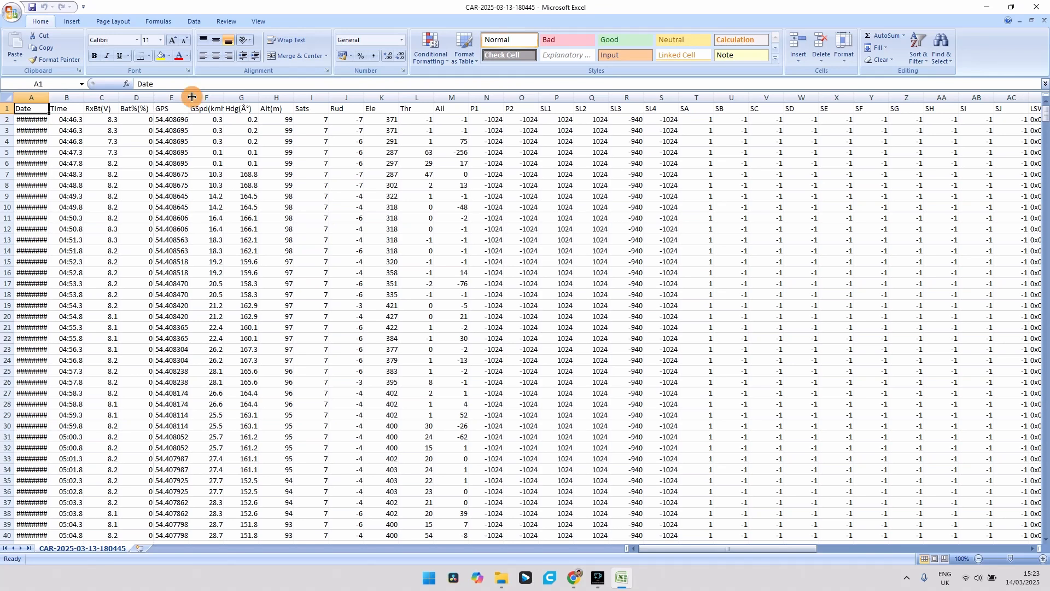
Fit the GPS and Date columns to their contents, examine the log's columns, and close the workbook without saving.
double_click(189, 98)
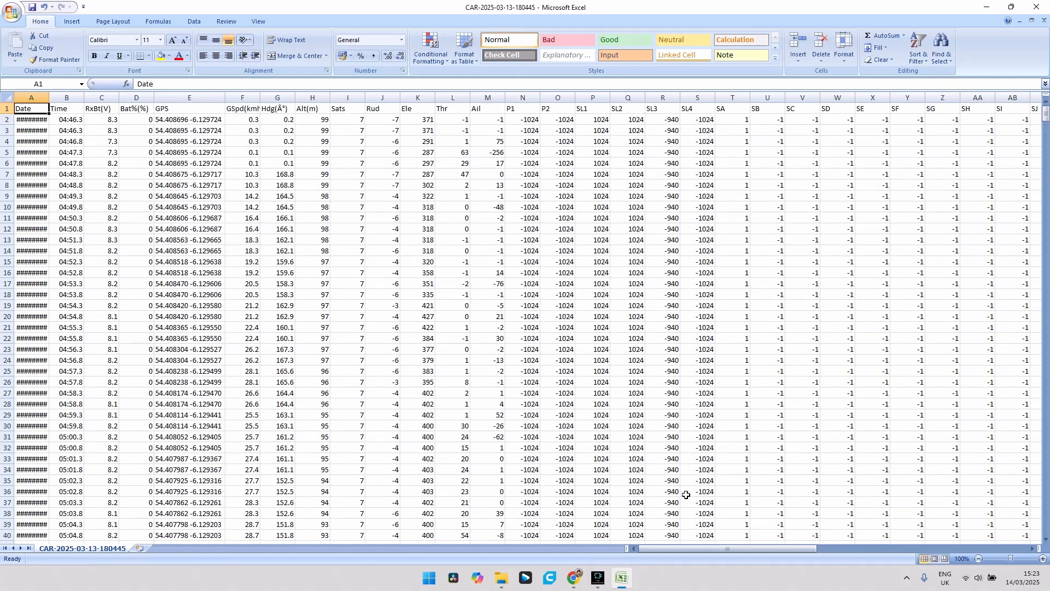
drag(708, 550, 684, 538)
double_click(51, 97)
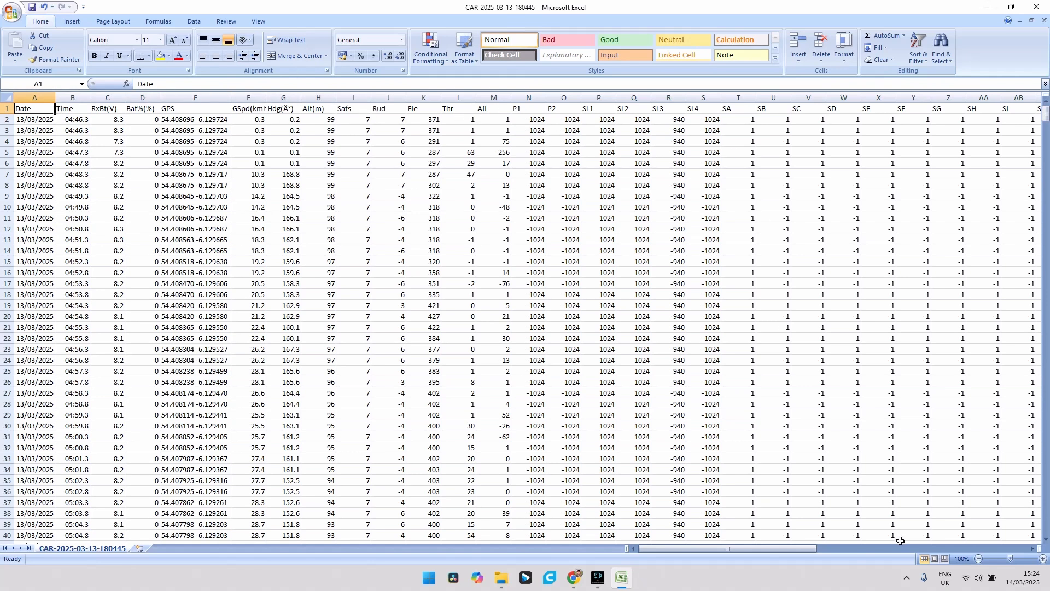
drag(805, 547, 766, 541)
click(1041, 6)
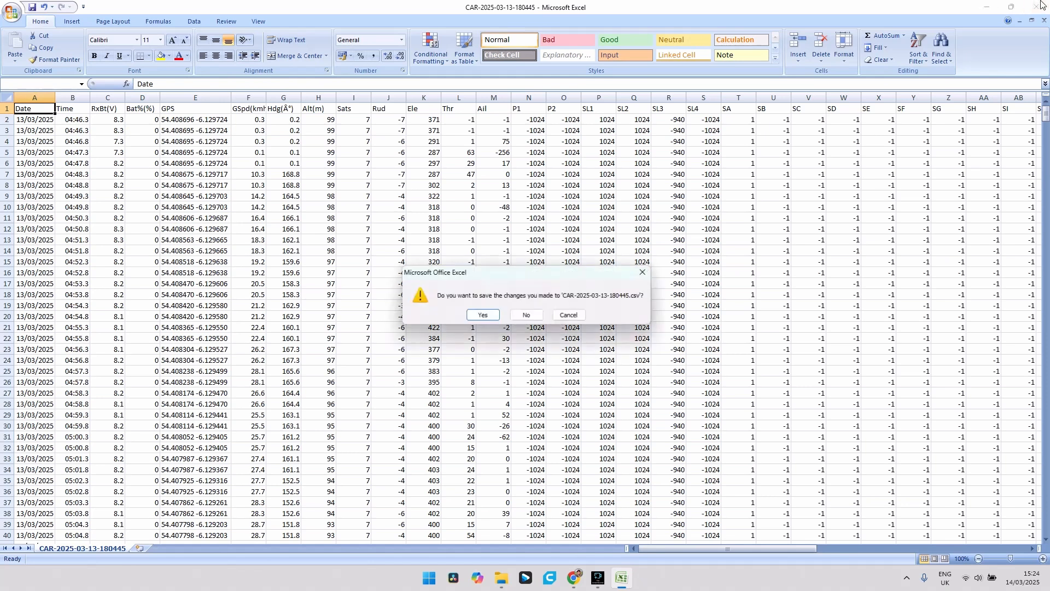
click(527, 315)
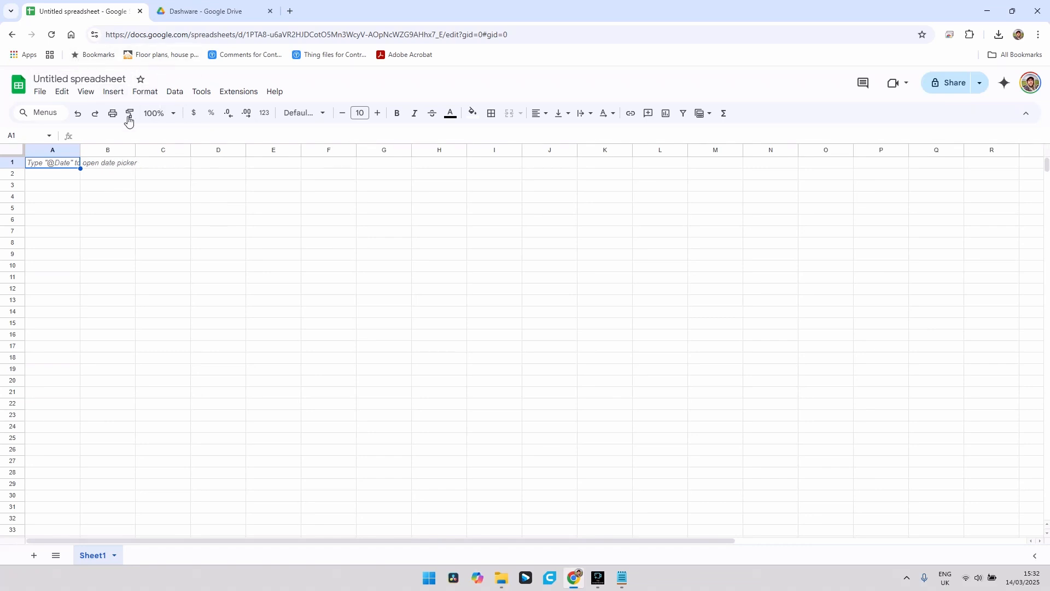
Import CAR-2025-03-13-180445.csv into the blank Google spreadsheet, replacing the spreadsheet and detecting the separator automatically.
click(40, 92)
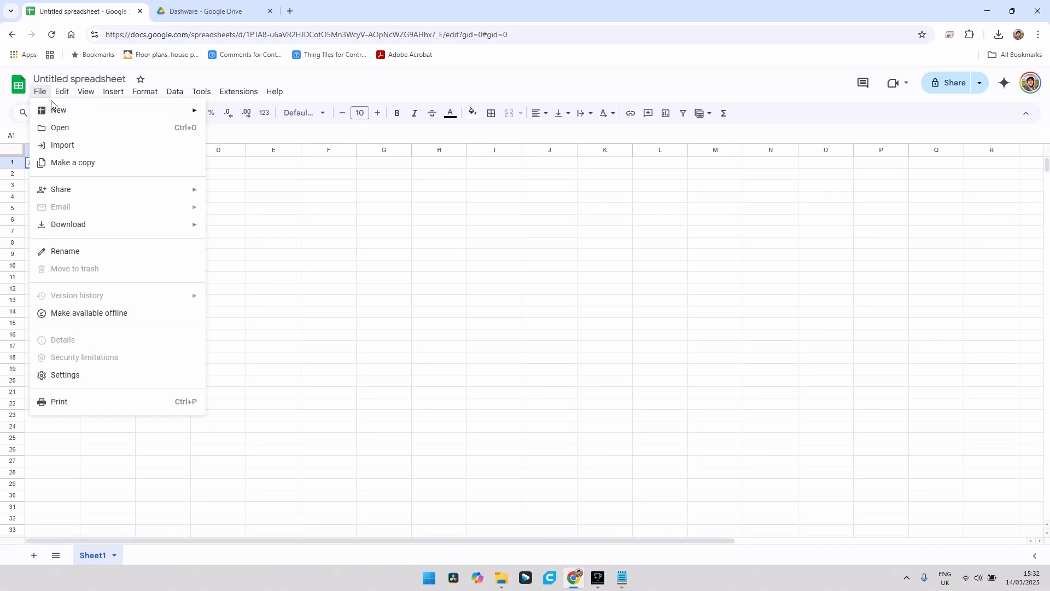
click(84, 147)
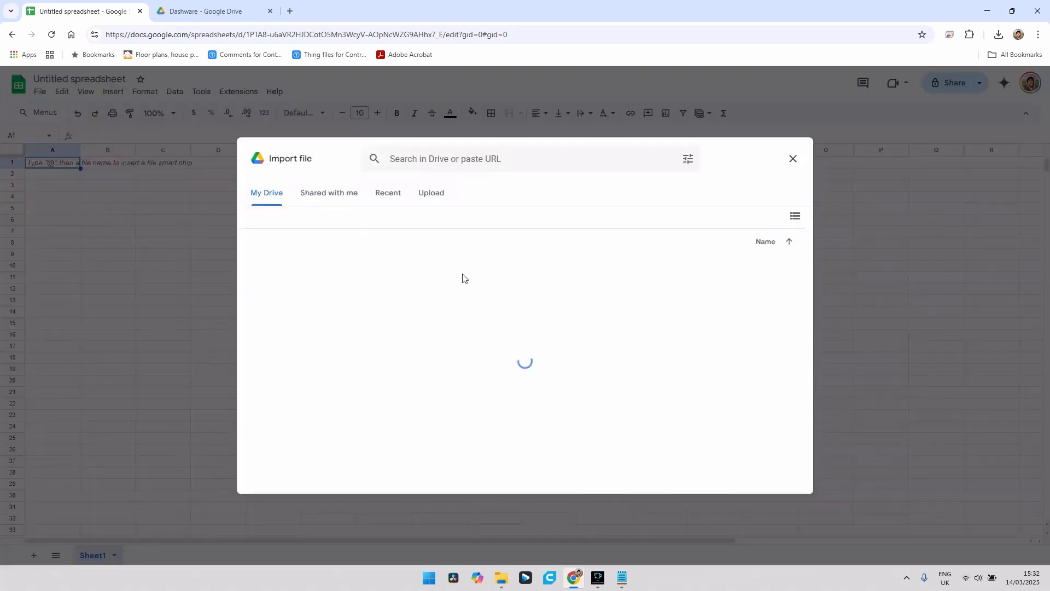
click(428, 195)
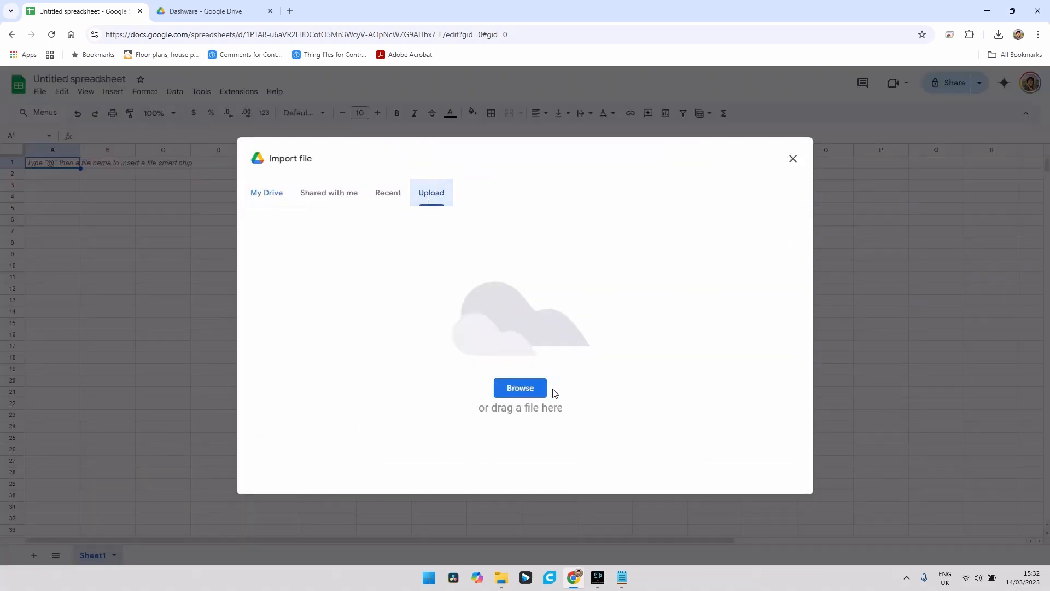
click(535, 392)
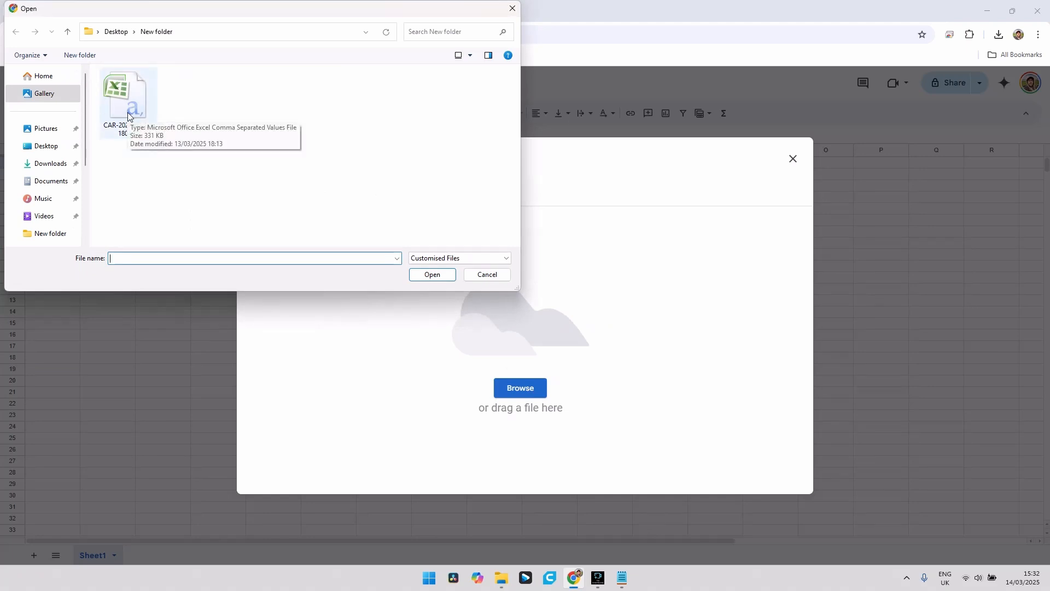
click(131, 93)
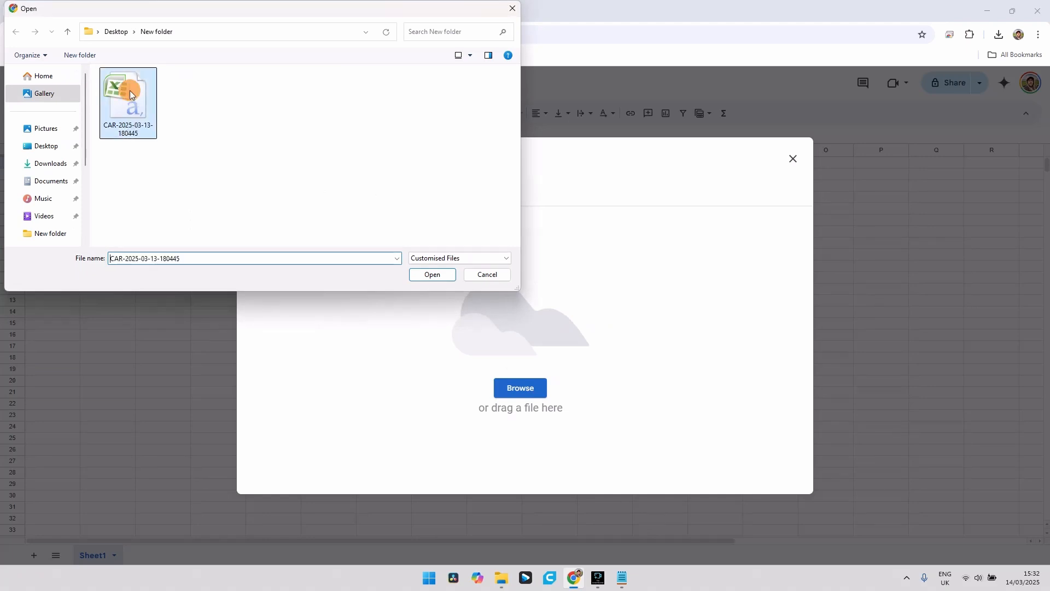
click(428, 275)
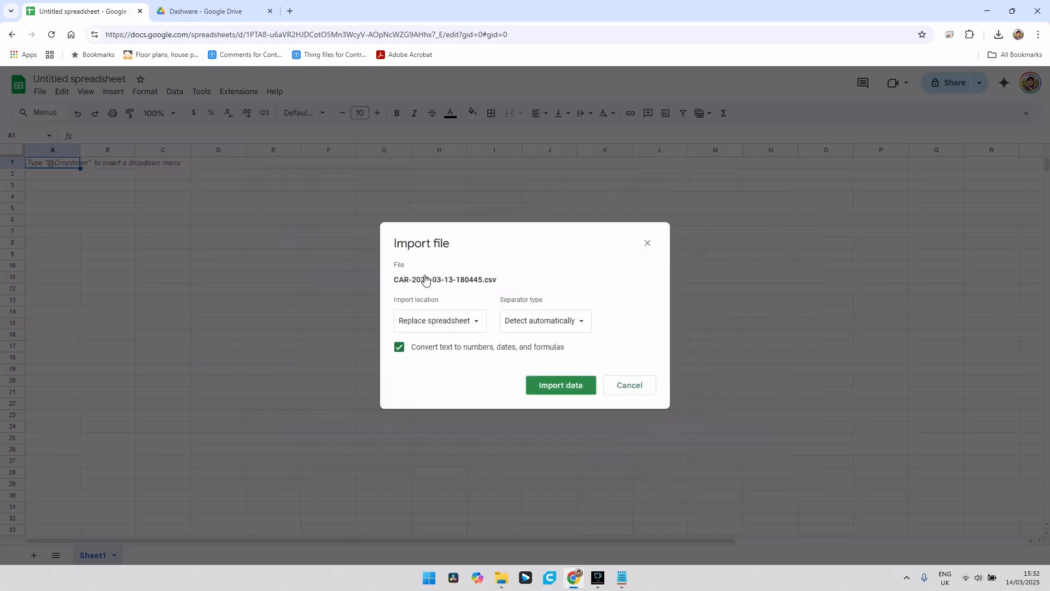
click(563, 386)
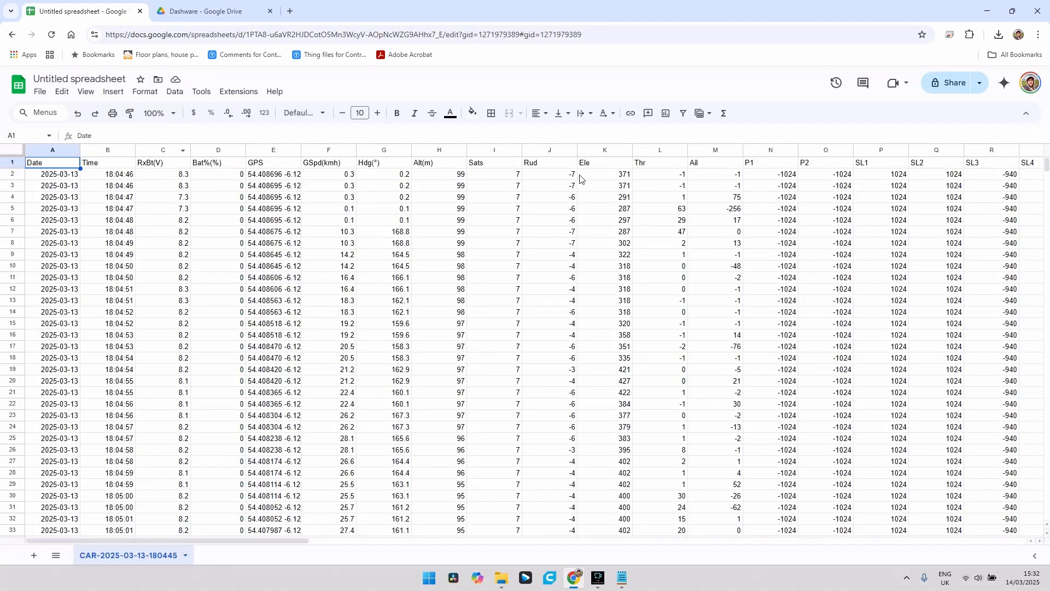
Move the GPS column to column C, between the Time and RxBt(V) columns.
click(273, 151)
drag(272, 152, 167, 149)
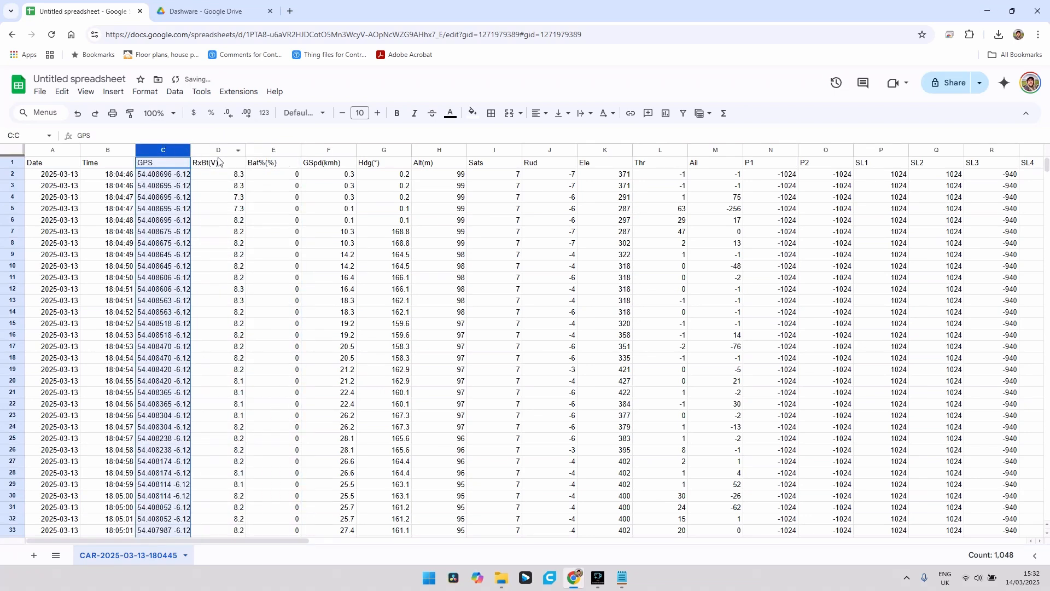
Move the Alt(m) column to column D, directly after GPS, and fit the GPS column to its contents.
click(441, 151)
drag(441, 151, 232, 164)
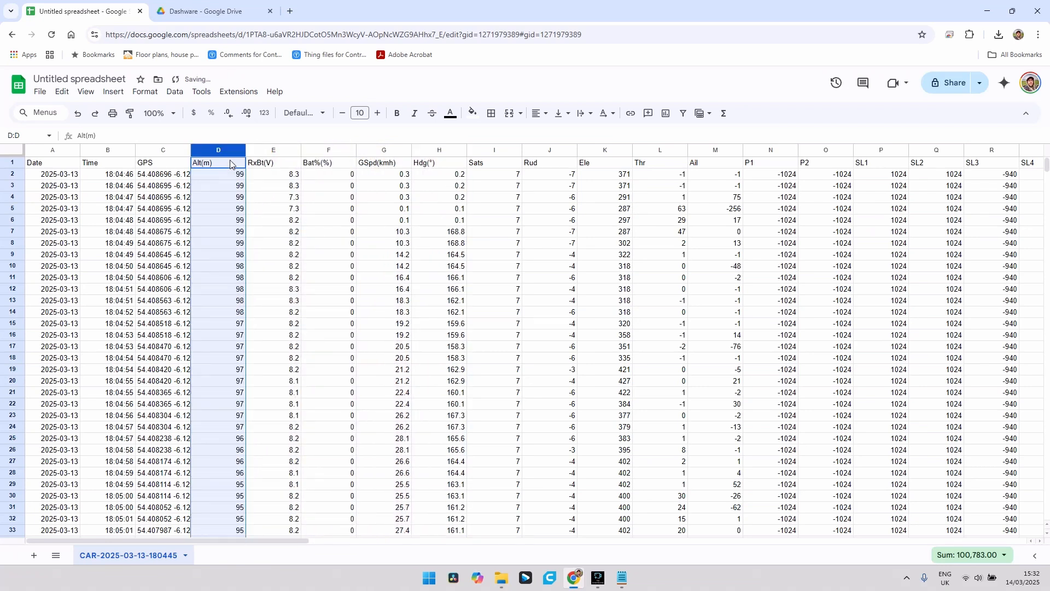
double_click(191, 150)
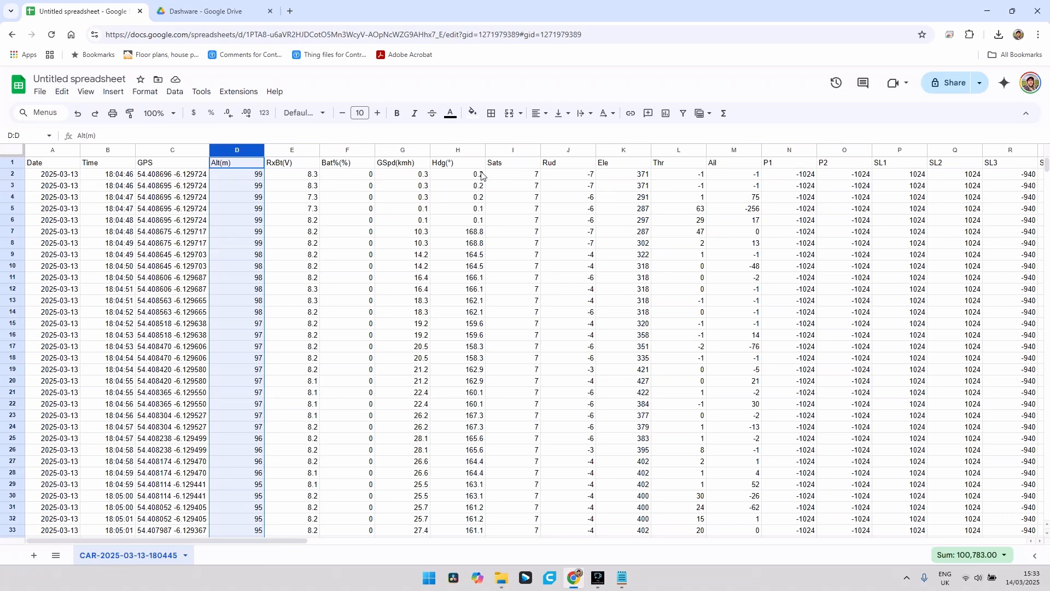
Move the GSpd(kmh) column to column J, between the Rud and Ele columns.
click(402, 152)
drag(402, 151, 553, 153)
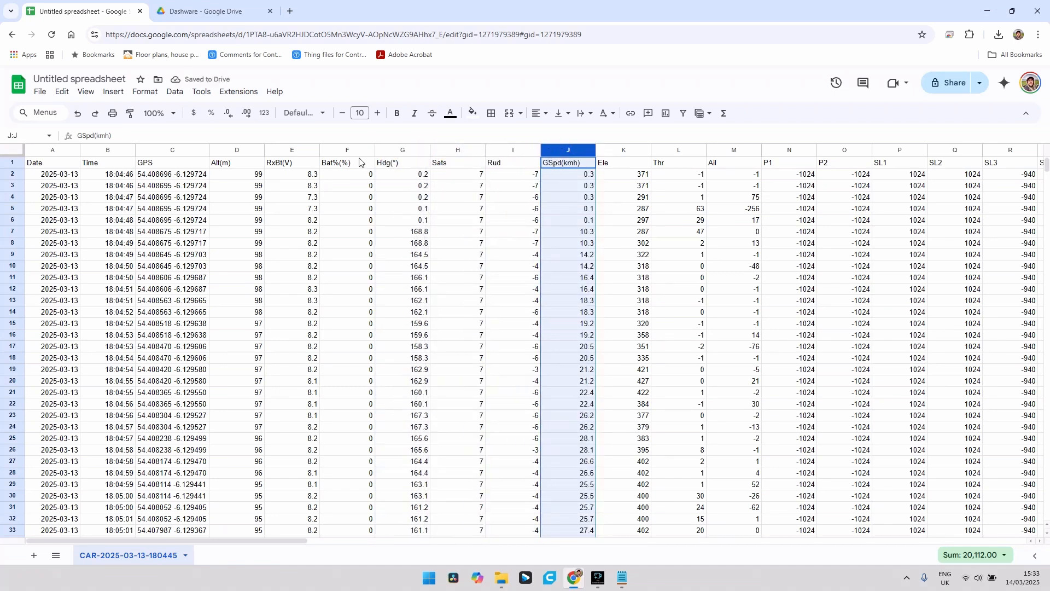
Open the spreadsheet's Apps Script project and accept the currently signed-in account.
click(202, 92)
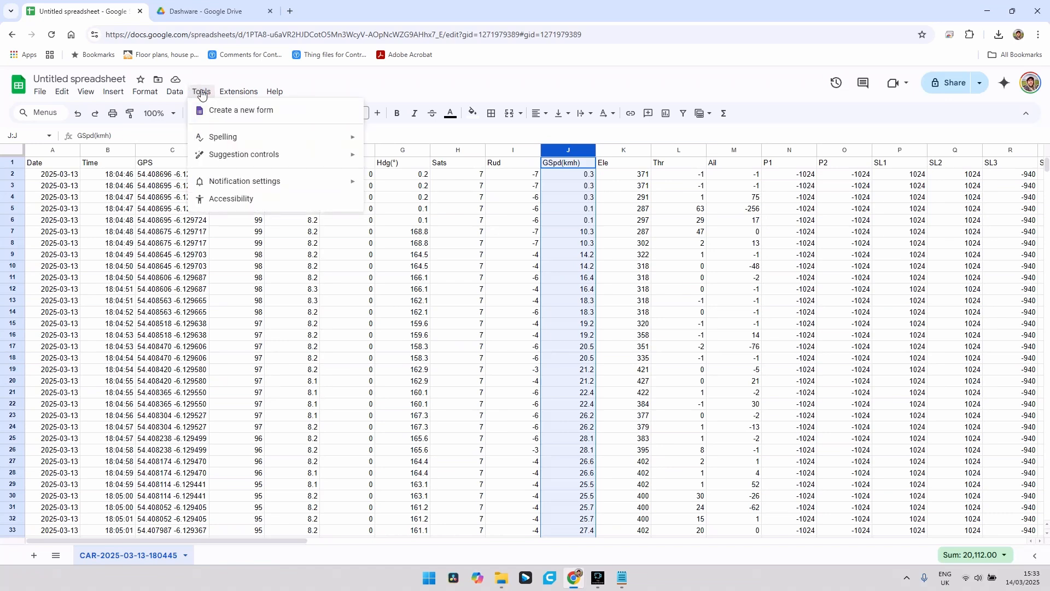
mouse_move(239, 92)
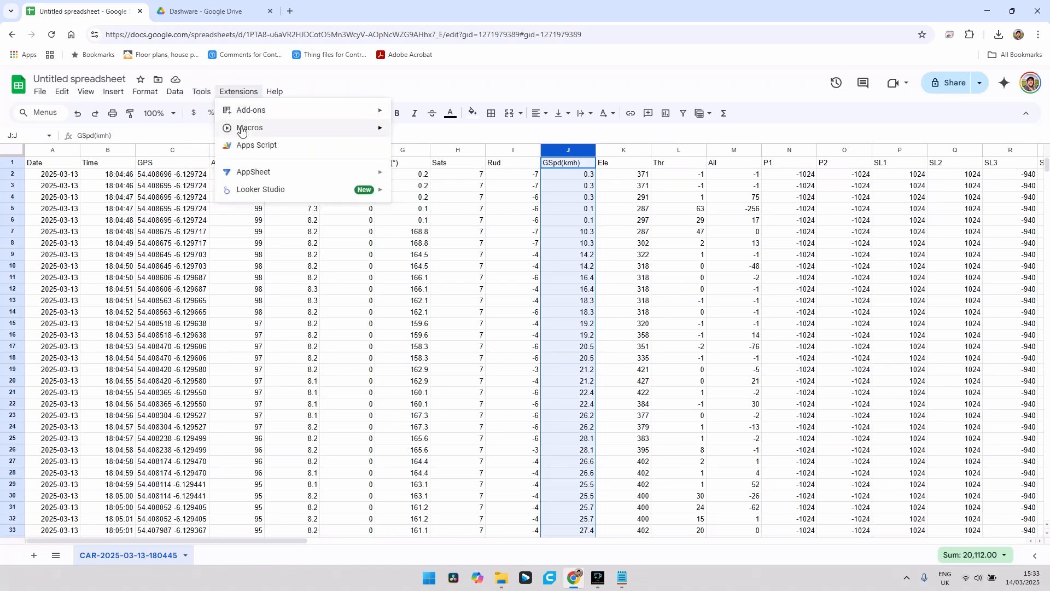
click(247, 144)
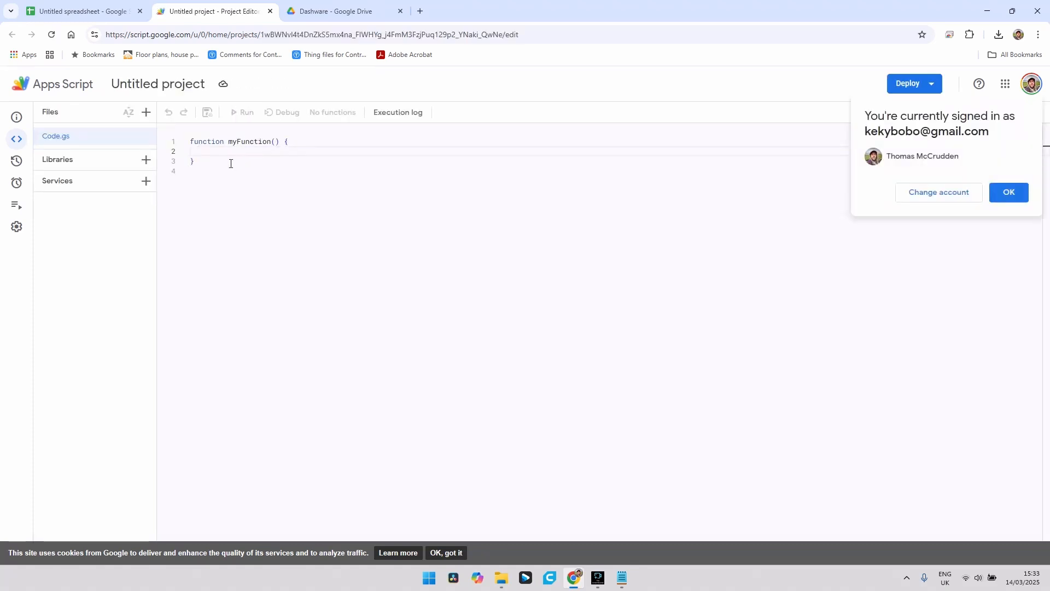
click(1023, 193)
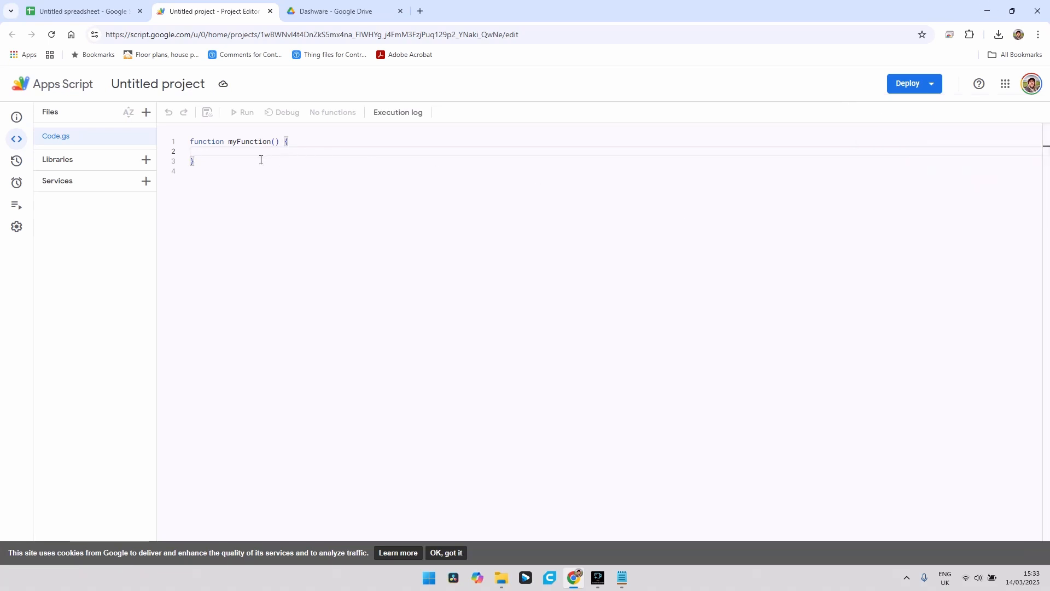
Replace the default code in Code.gs with the entire DashWare OpenTX Import script from Notepad and save the project.
key(ctrl+a)
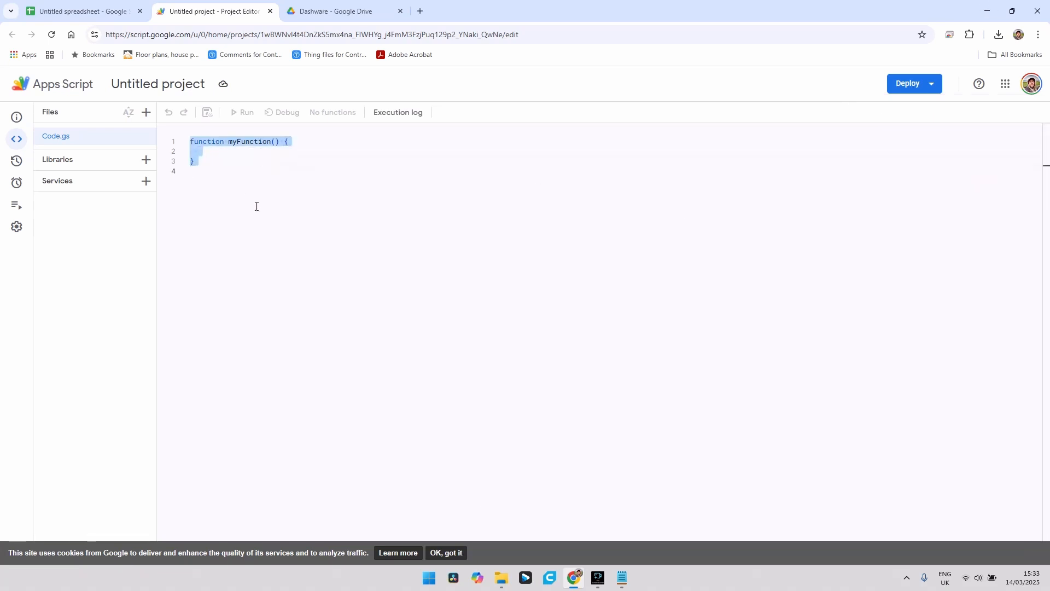
click(622, 578)
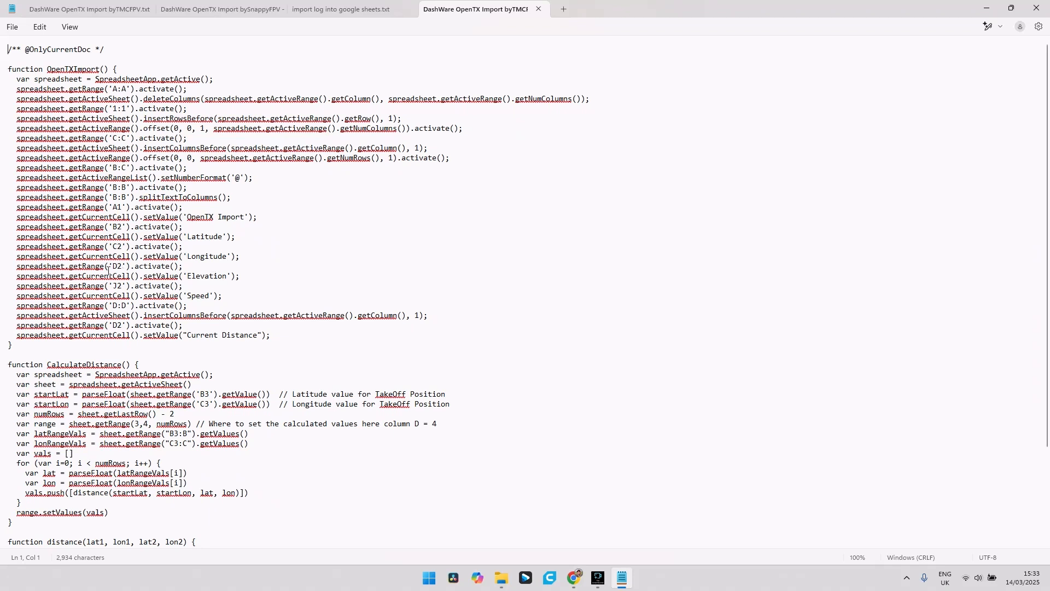
scroll(235, 305, down, 3)
scroll(241, 305, up, 3)
click(299, 249)
key(ctrl+a)
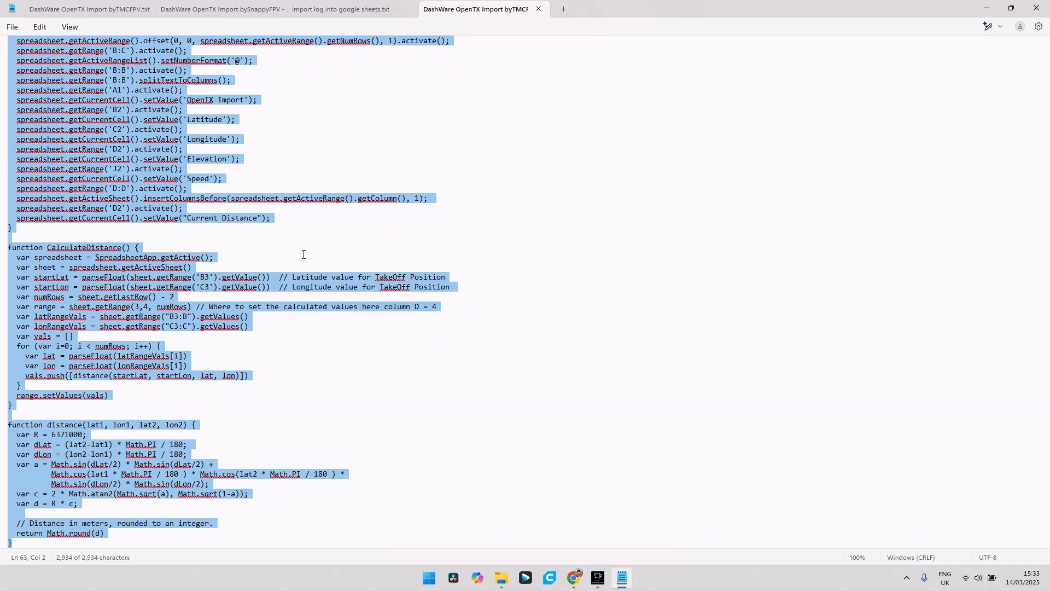
key(alt+Tab)
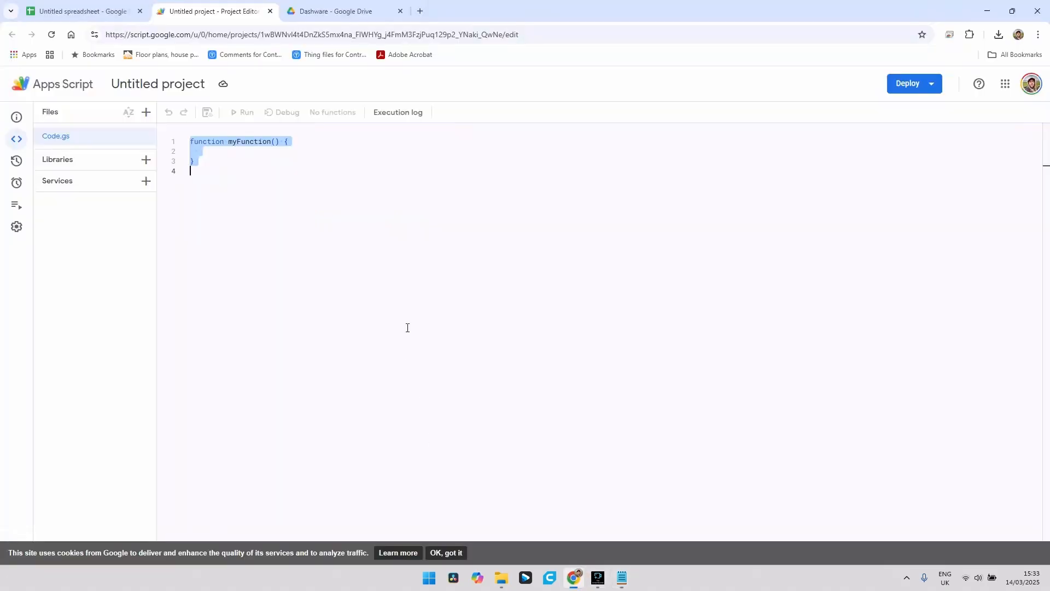
key(ctrl+v)
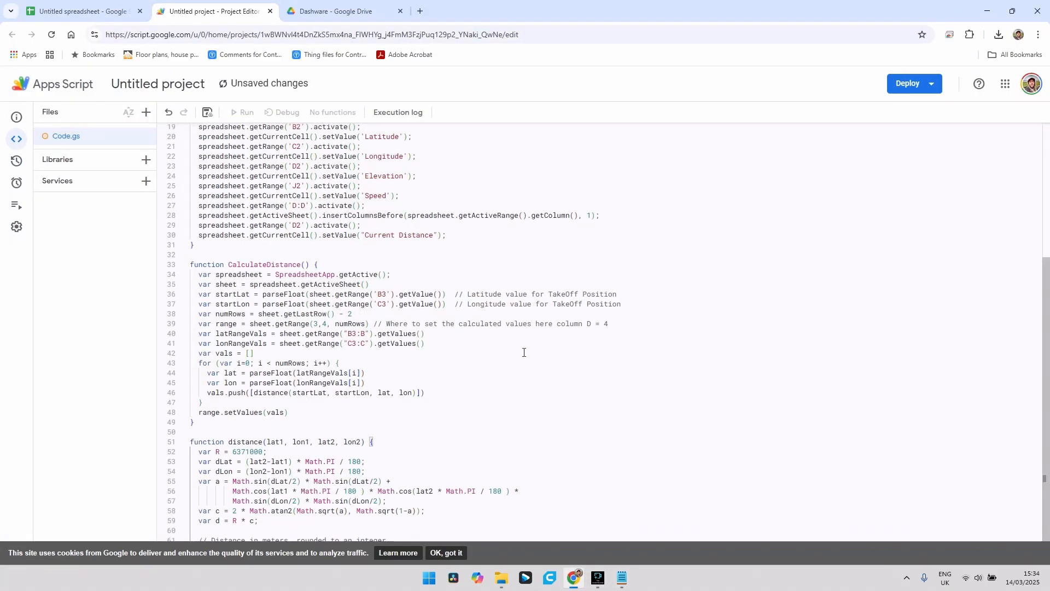
scroll(524, 353, up, 5)
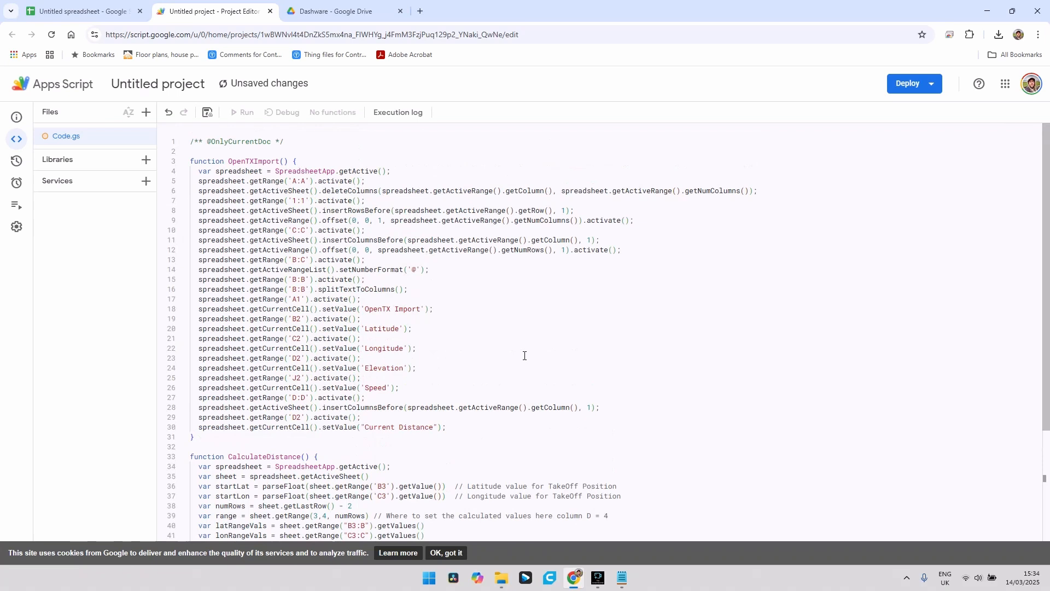
click(206, 112)
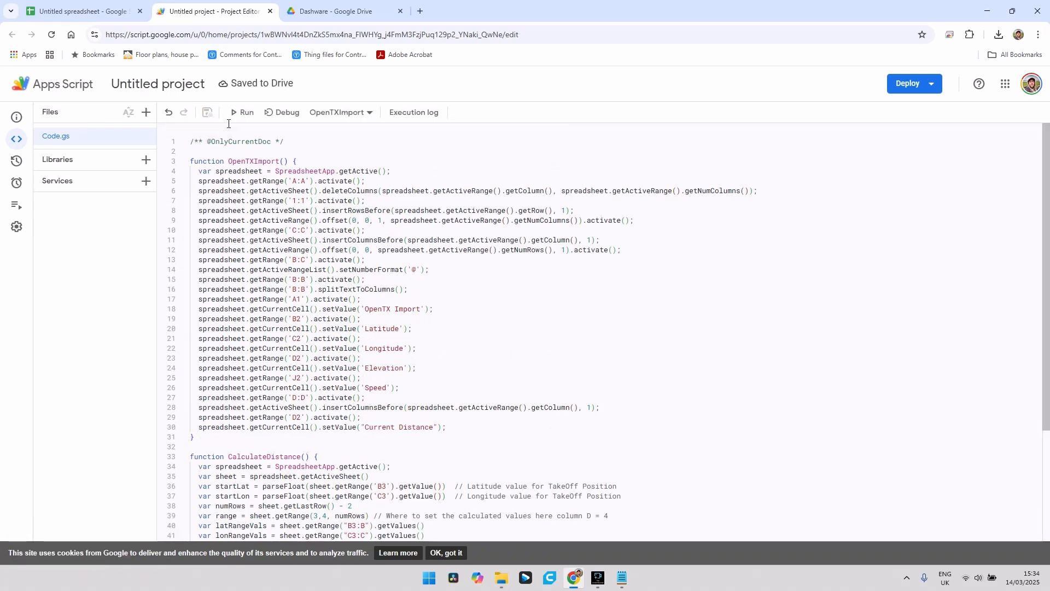
Run the OpenTXImport function, authorising the project with the signed-in Google account, and return to the spreadsheet.
click(243, 113)
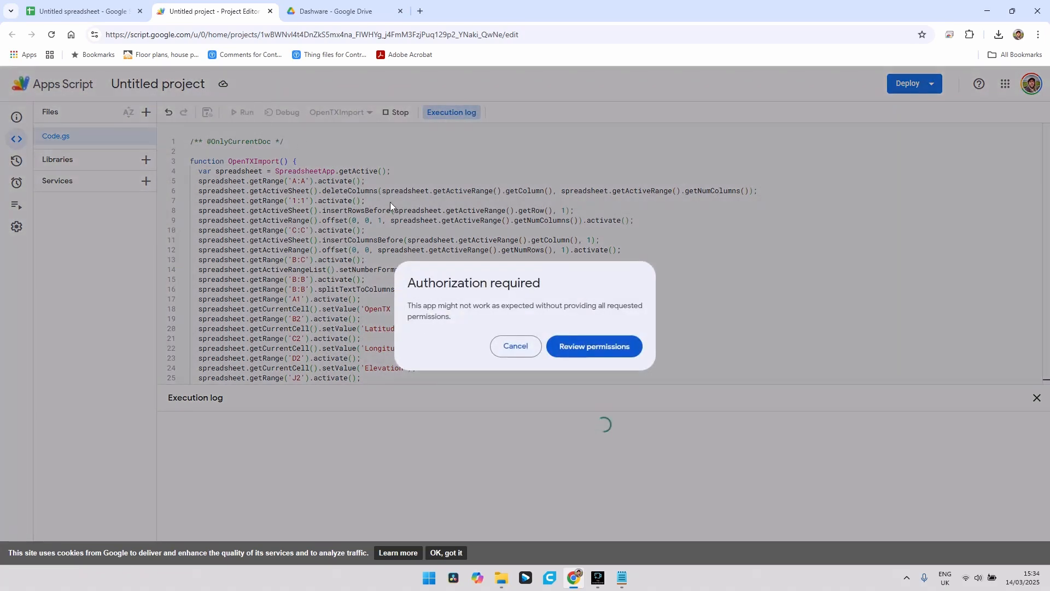
click(605, 346)
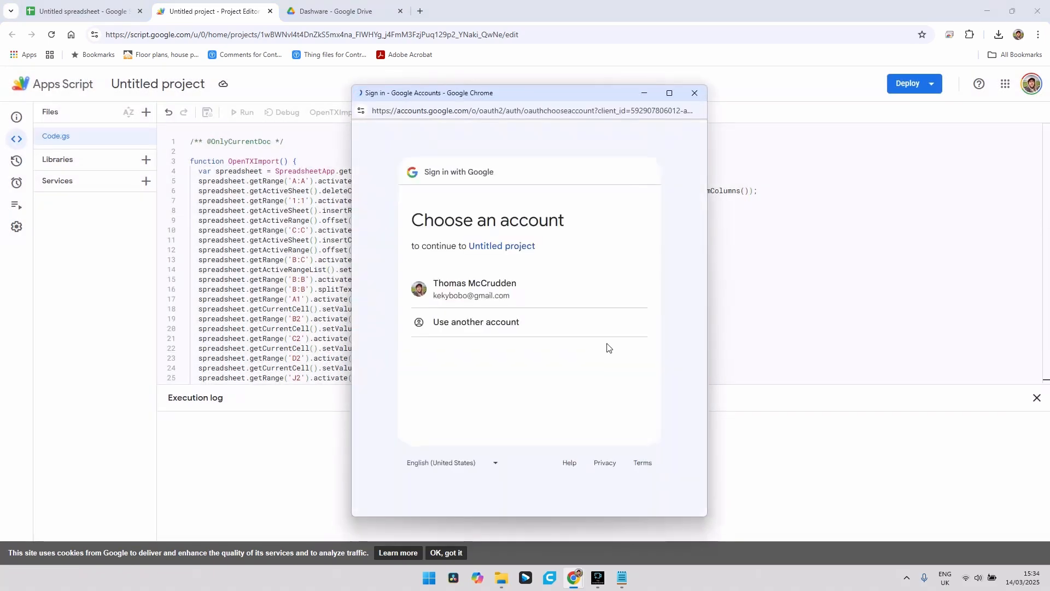
click(489, 285)
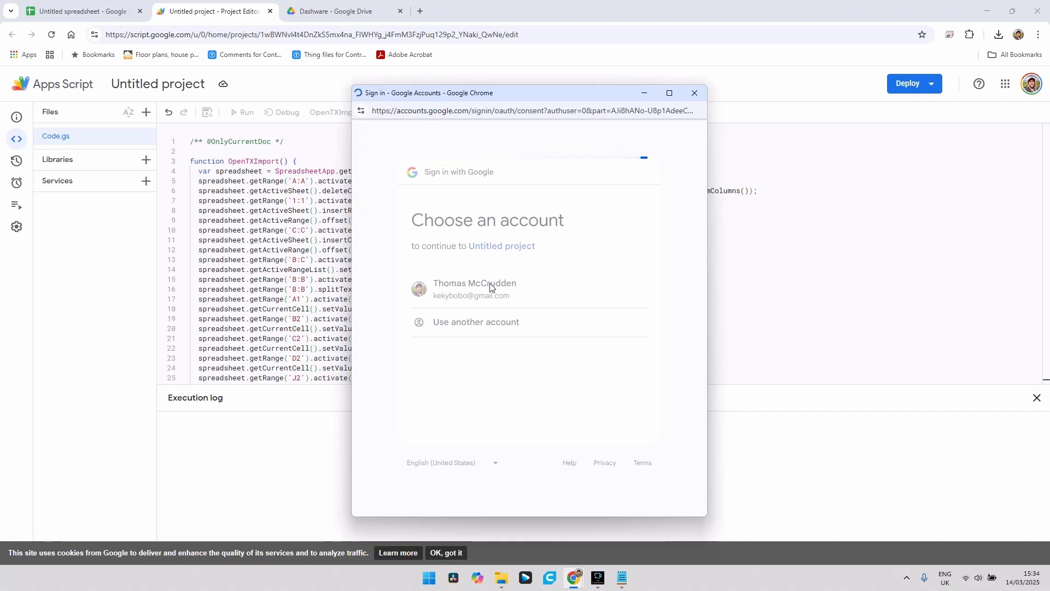
scroll(489, 286, down, 2)
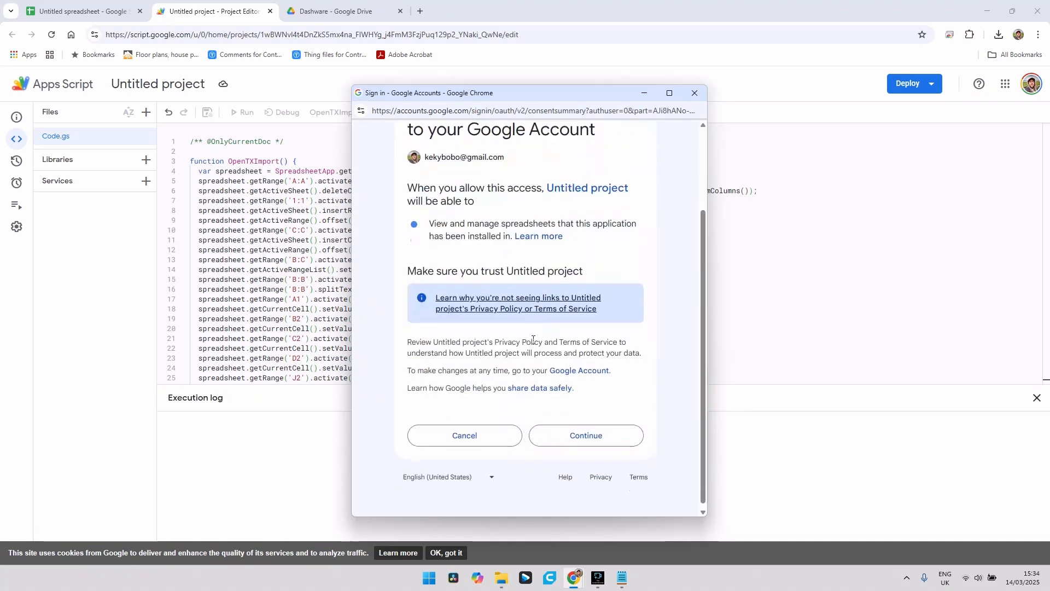
click(593, 433)
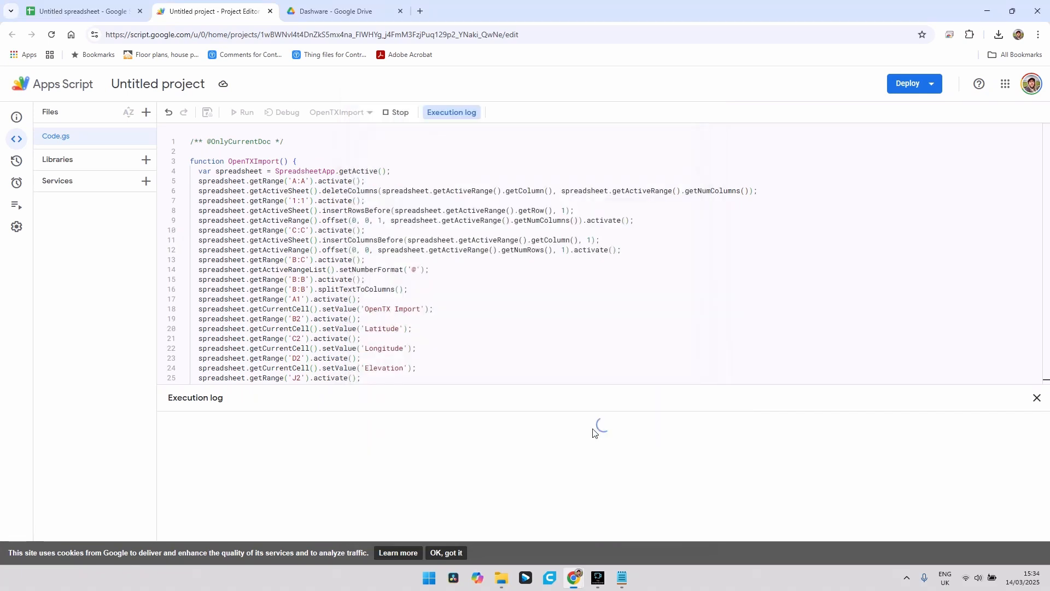
click(68, 11)
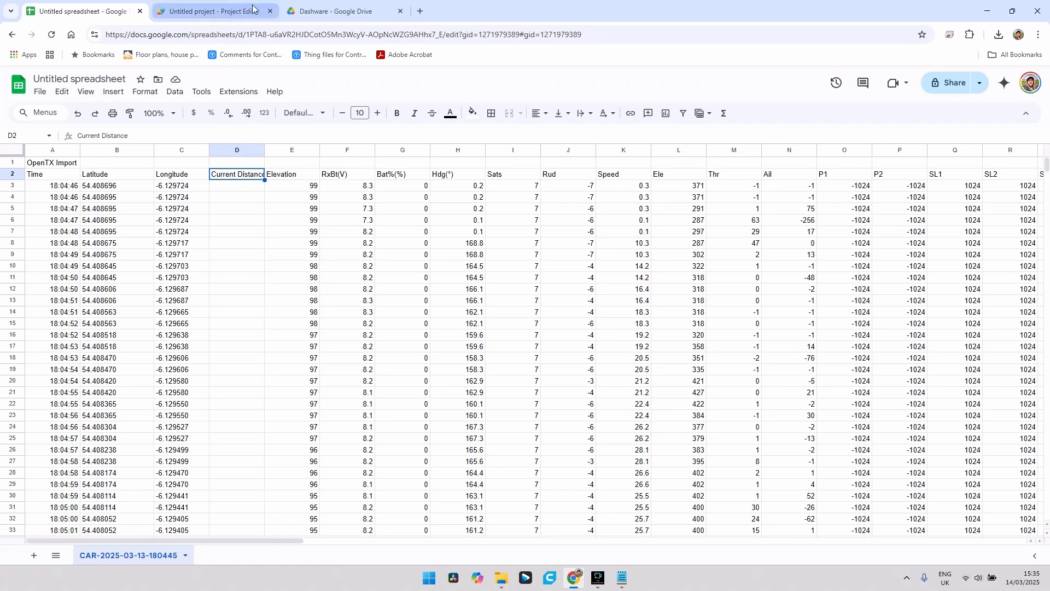
Run the CalculateDistance function in the script project and check the Current Distance column in the spreadsheet.
click(221, 11)
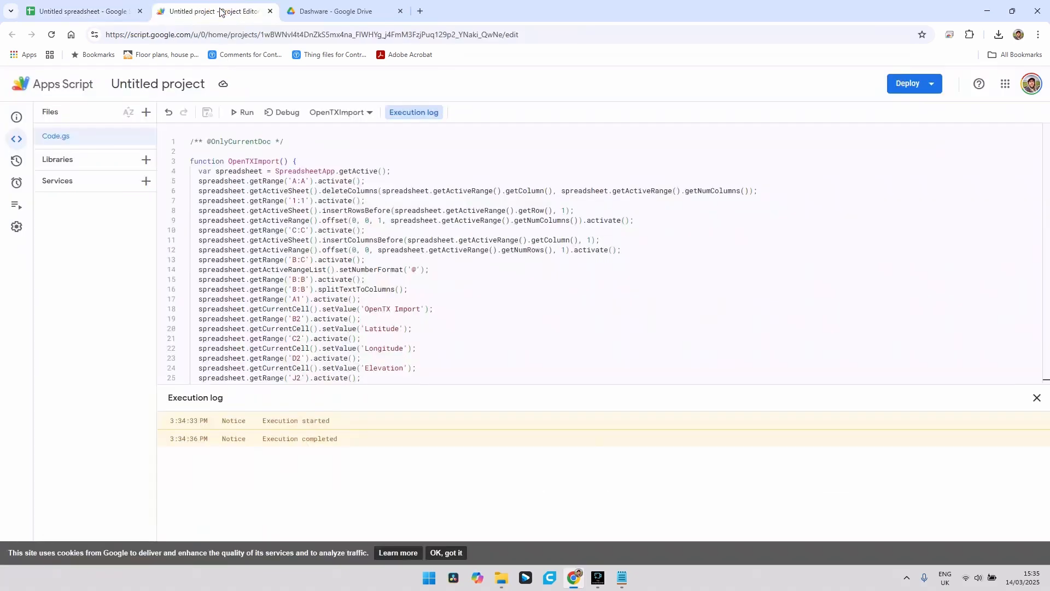
click(369, 112)
click(366, 151)
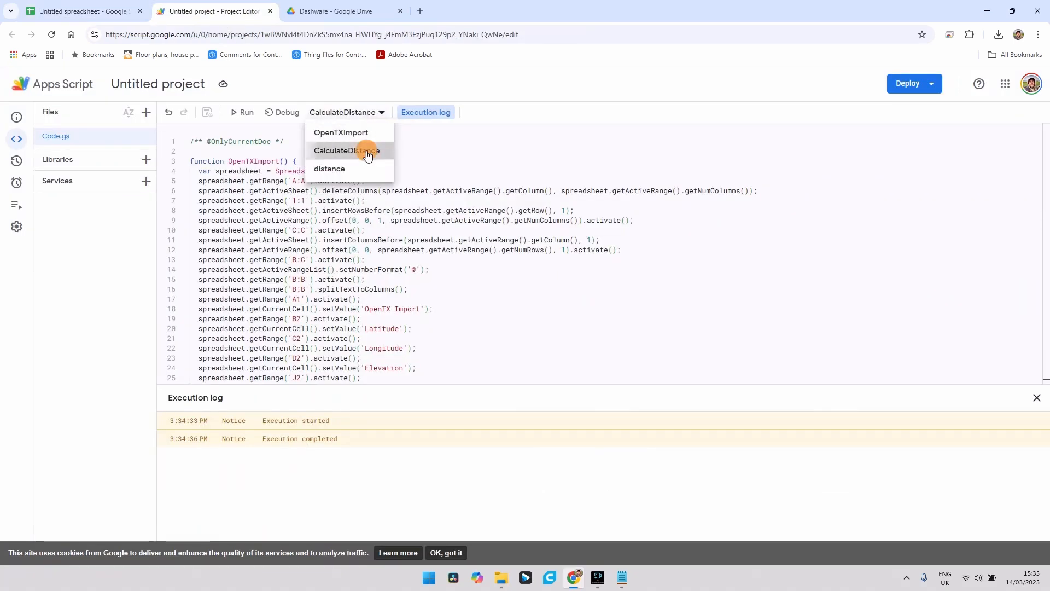
click(243, 119)
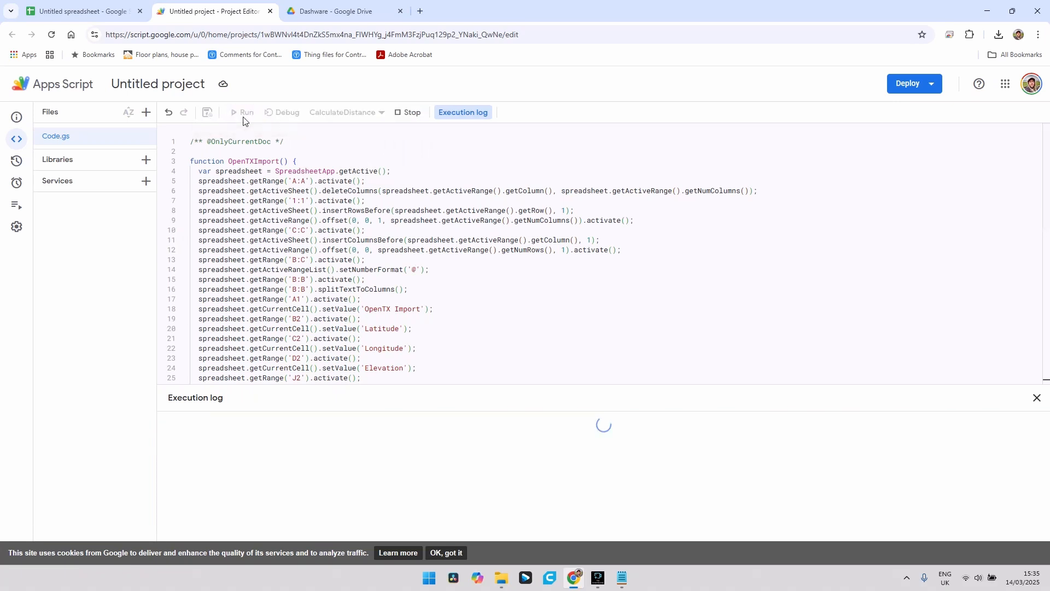
click(88, 13)
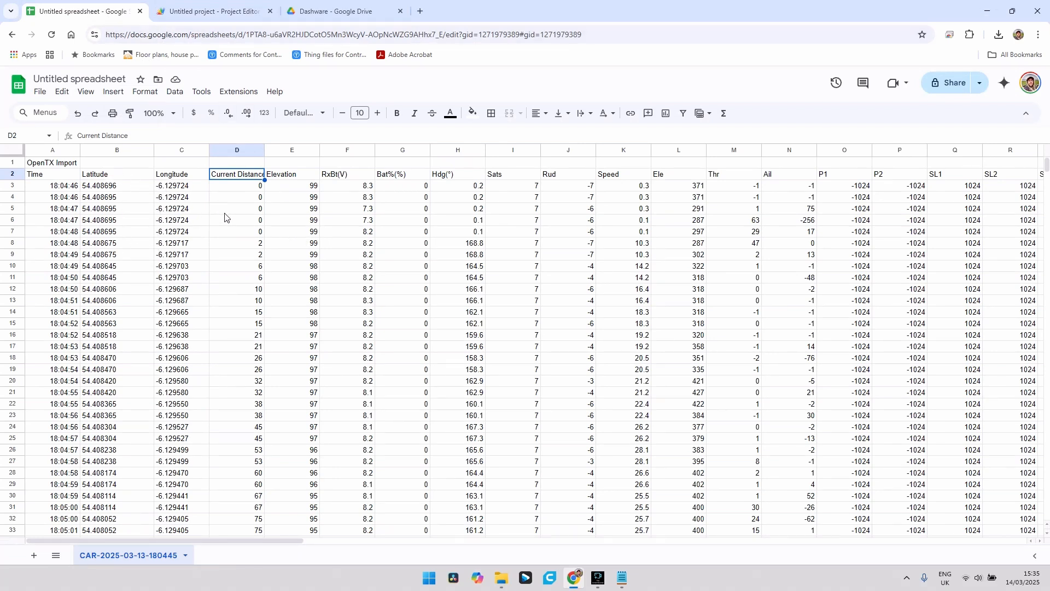
scroll(260, 282, down, 5)
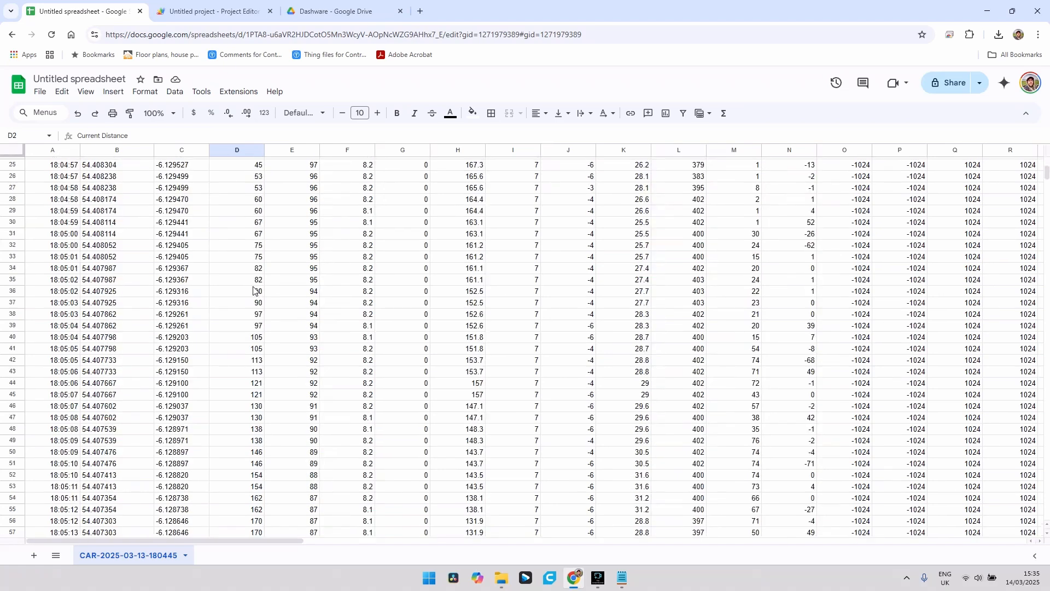
scroll(255, 285, up, 5)
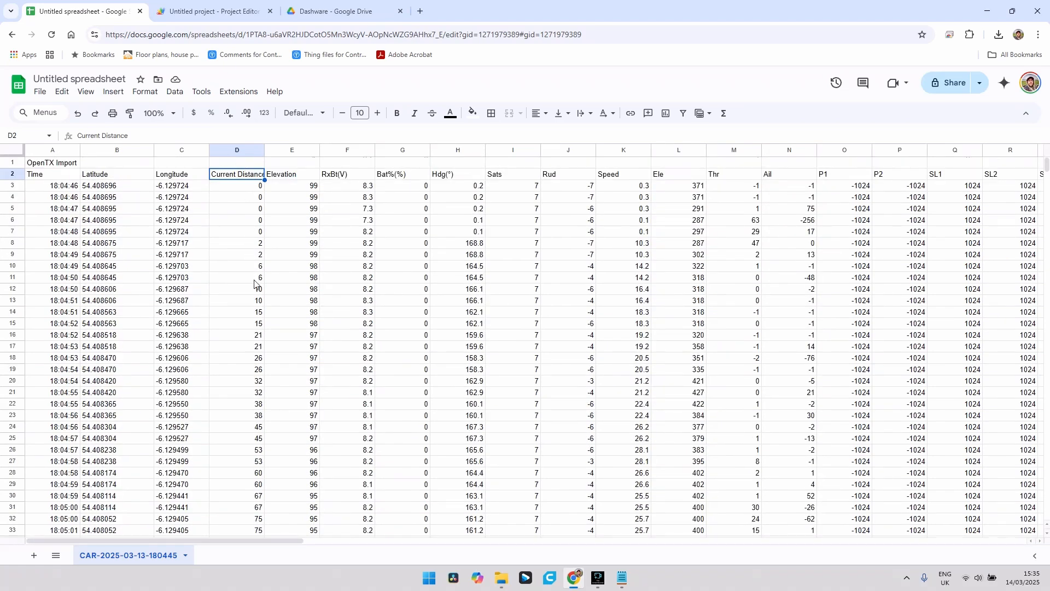
scroll(256, 290, down, 20)
scroll(257, 290, up, 20)
Download the processed sheet as Comma Separated Values (.csv) and show the downloaded file in its folder.
click(40, 91)
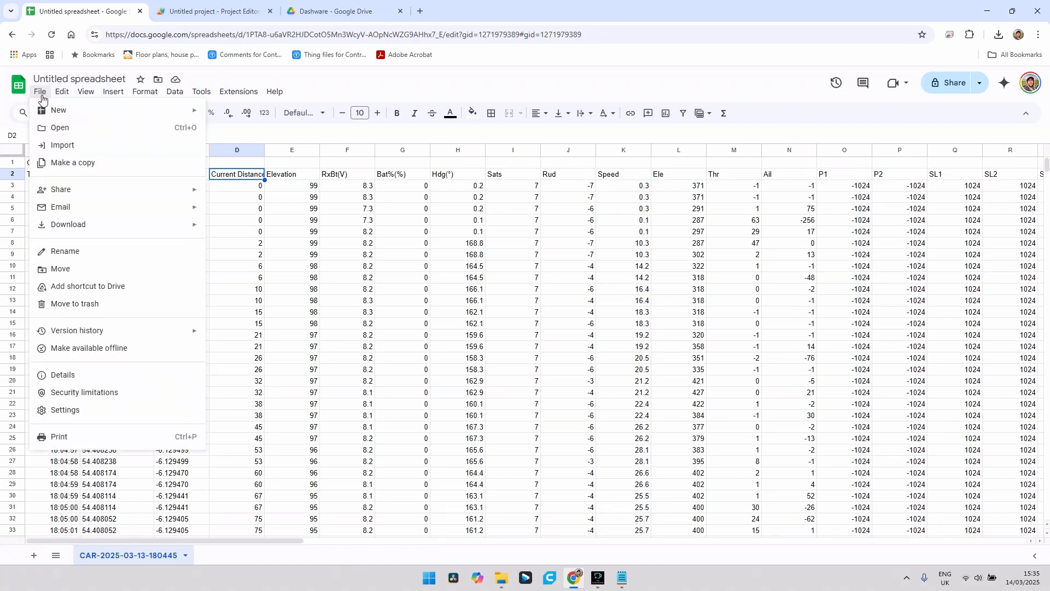
mouse_move(185, 225)
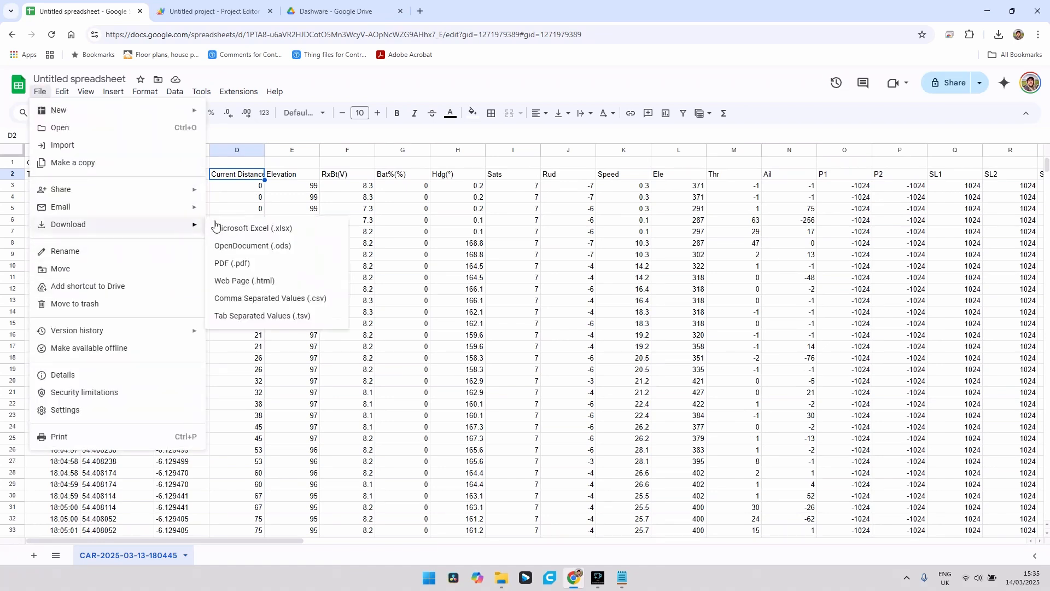
click(295, 300)
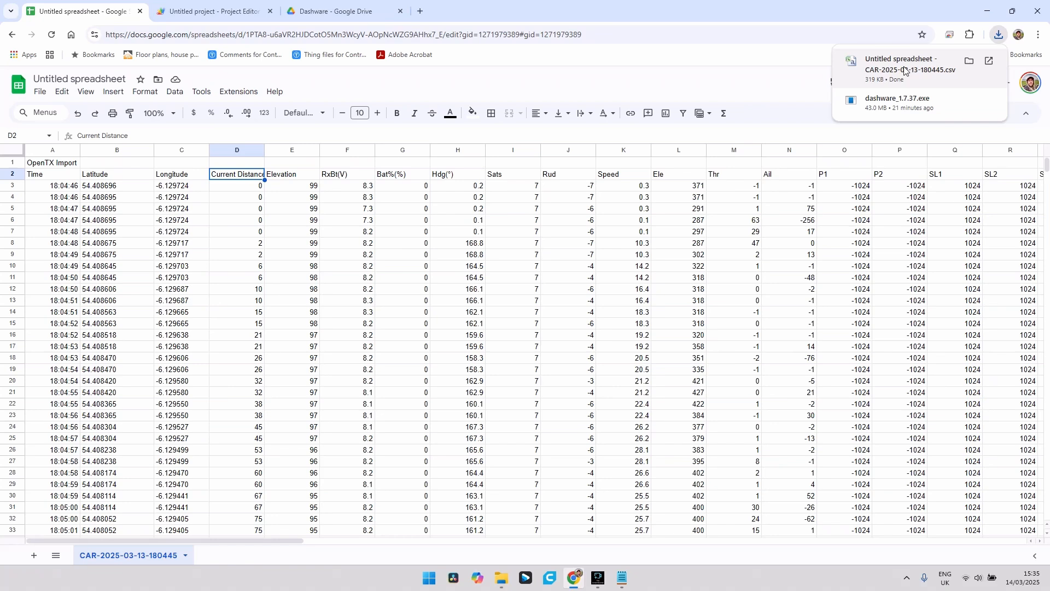
click(970, 60)
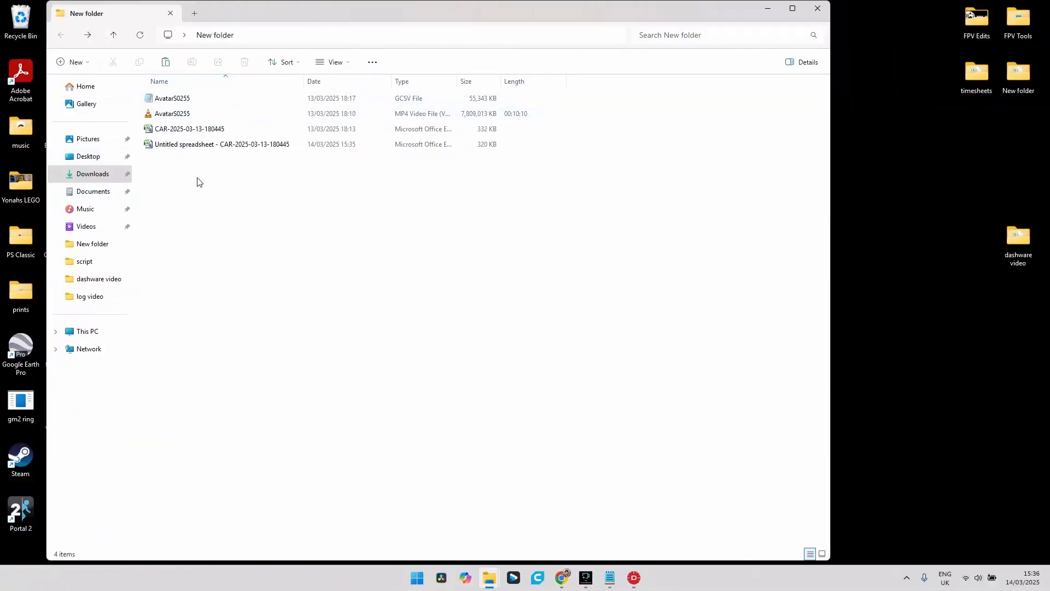
click(210, 131)
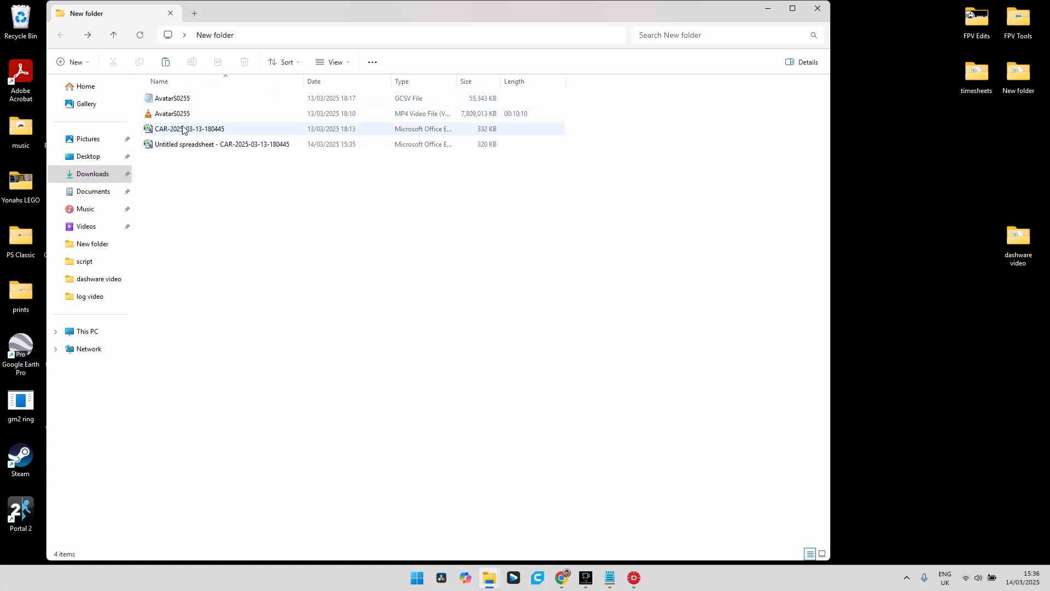
click(232, 146)
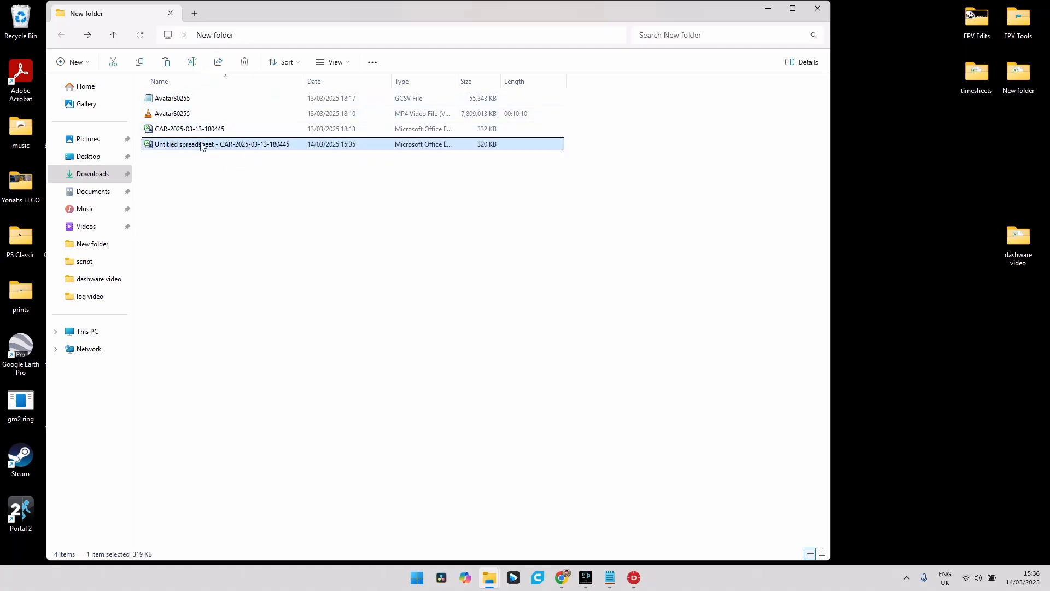
double_click(232, 143)
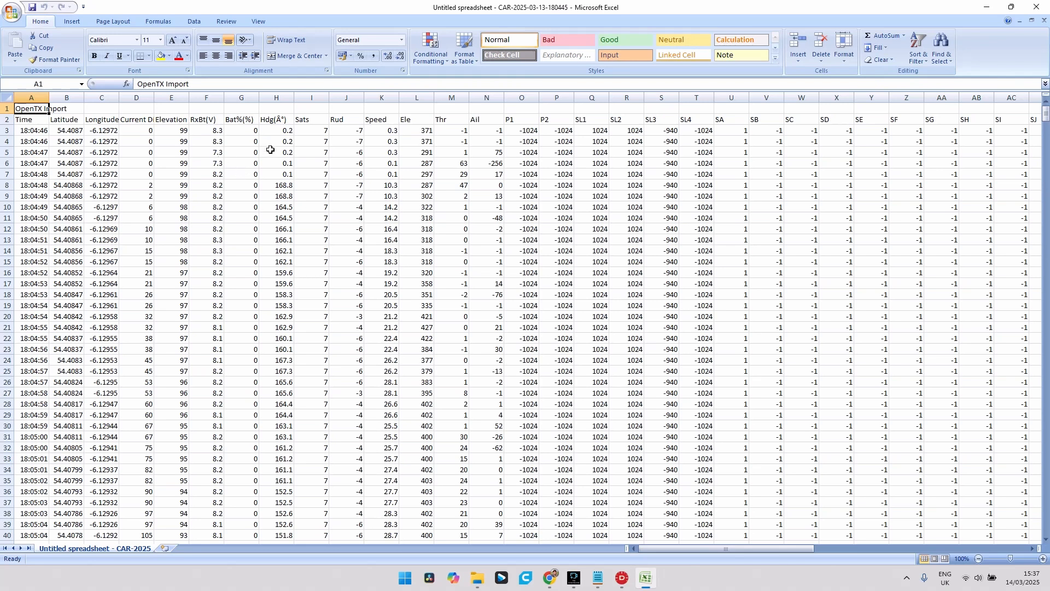
click(1036, 6)
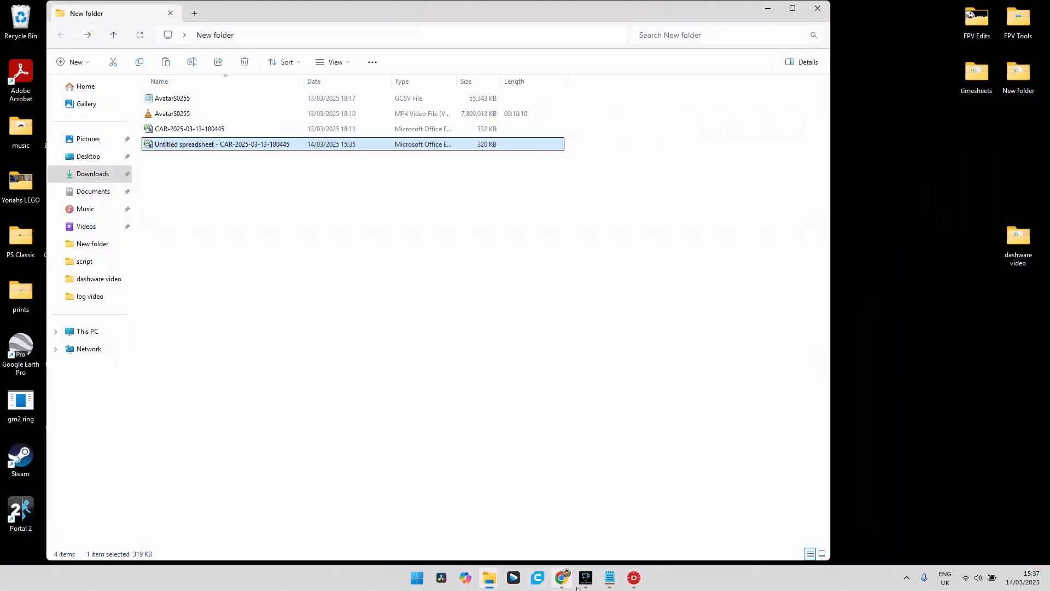
Switch to DashWare and create a new project from the "FPVCAR -- Template" template, keeping the suggested project name.
click(633, 577)
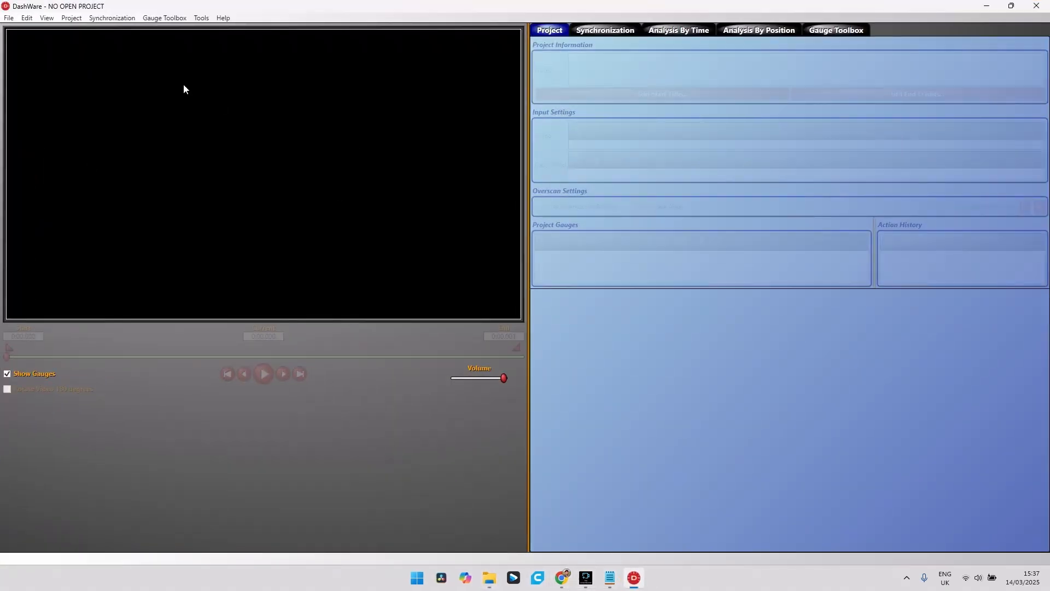
click(9, 18)
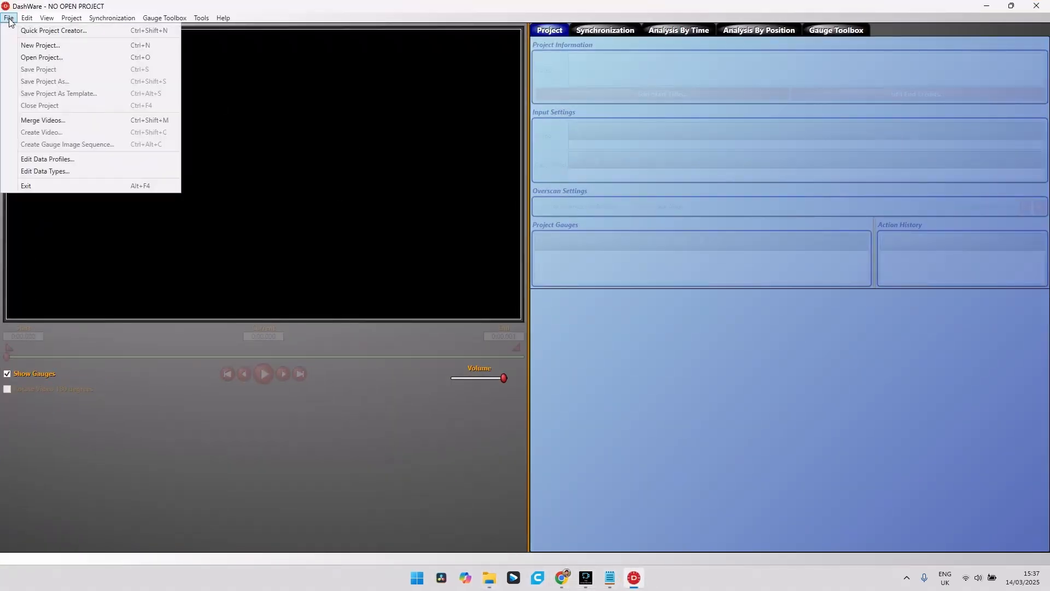
click(38, 49)
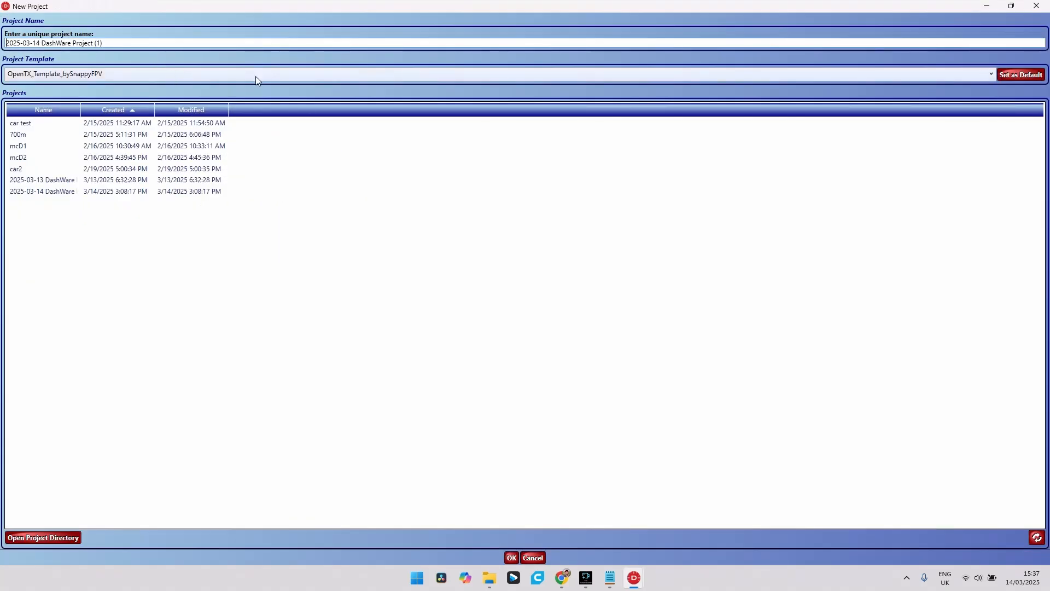
click(989, 74)
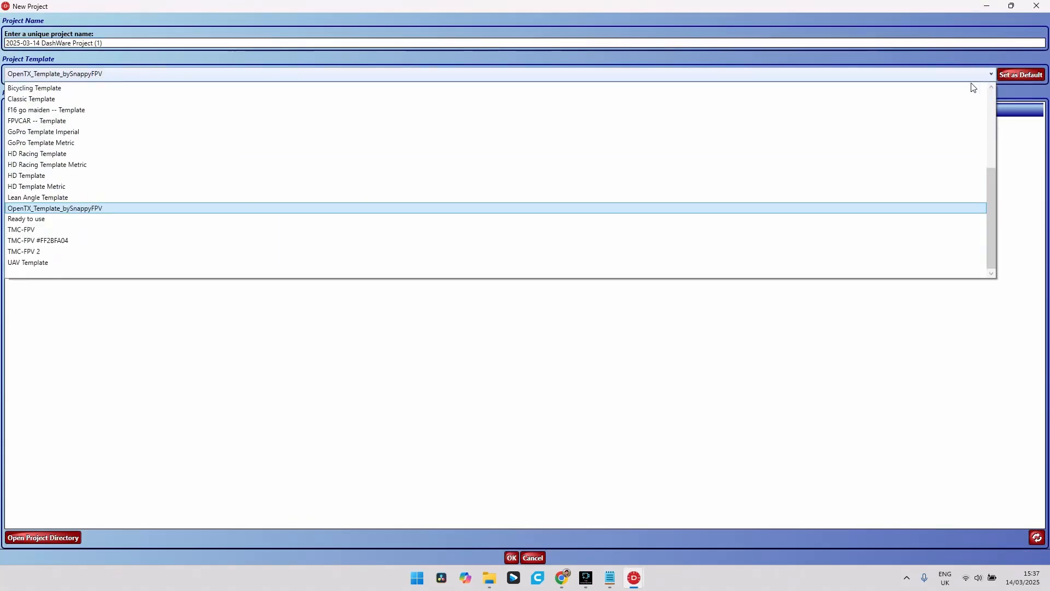
click(18, 121)
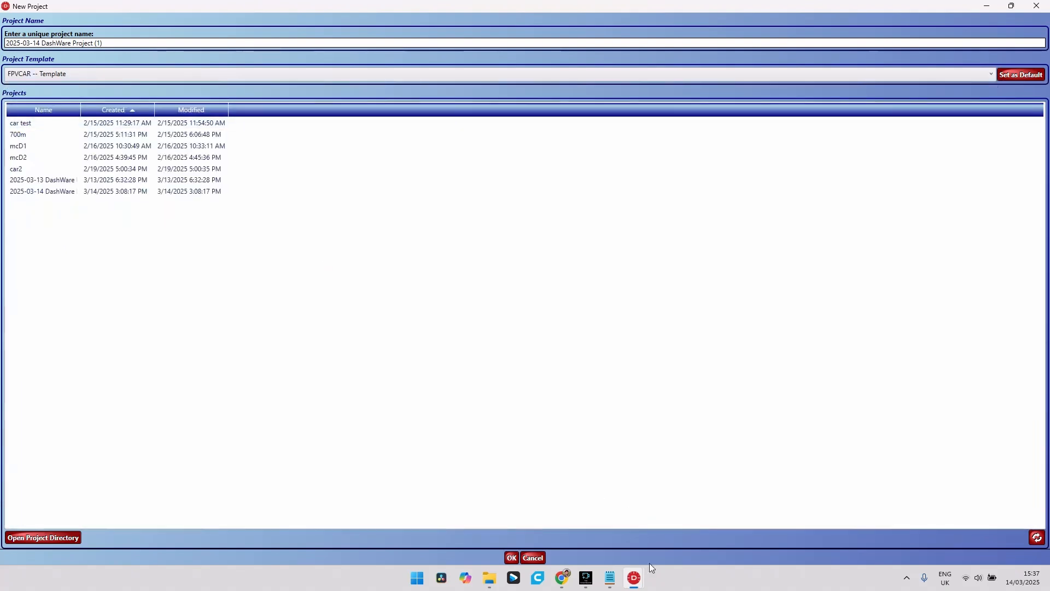
click(512, 558)
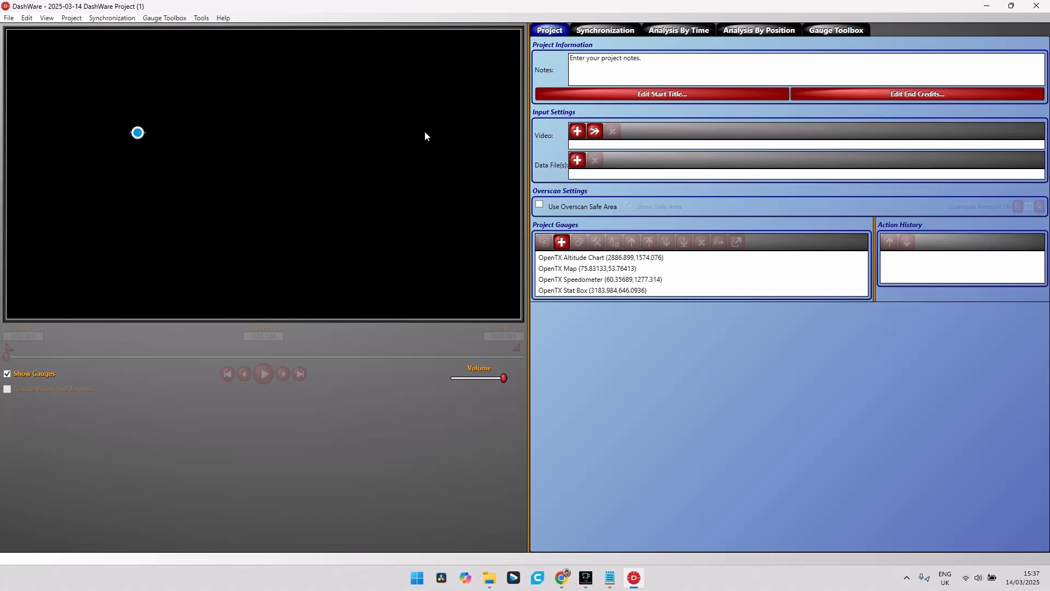
Add the video AvatarS0255 from New folder as the project's input video.
click(577, 131)
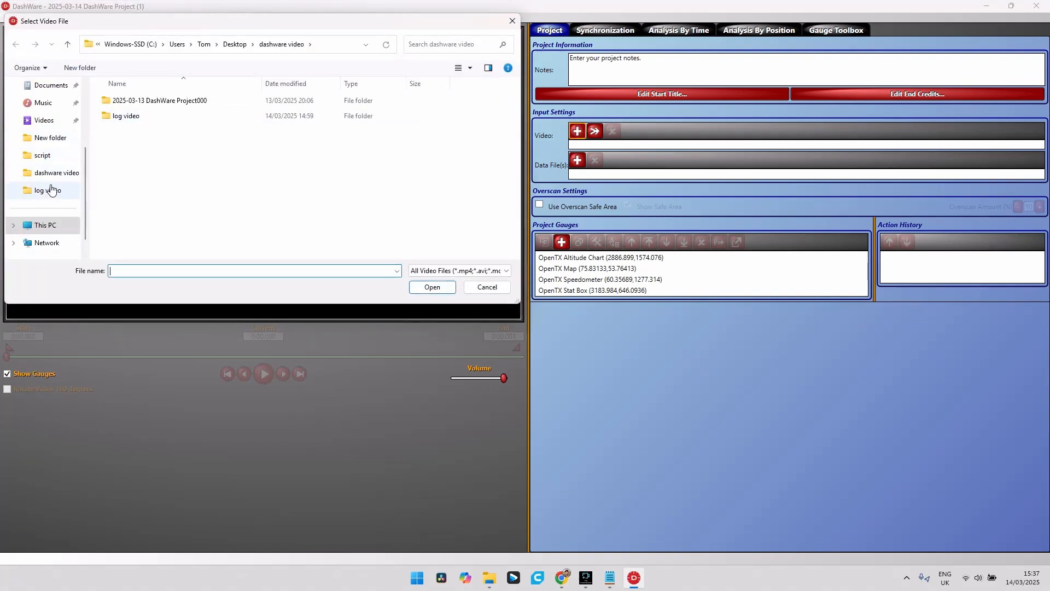
click(53, 139)
double_click(126, 124)
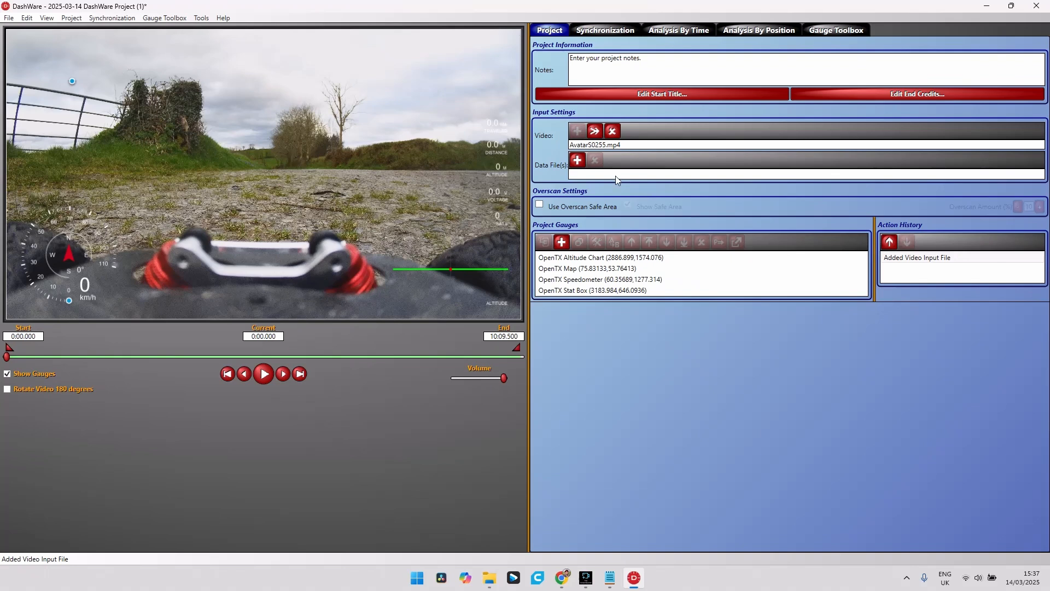
click(578, 160)
click(361, 105)
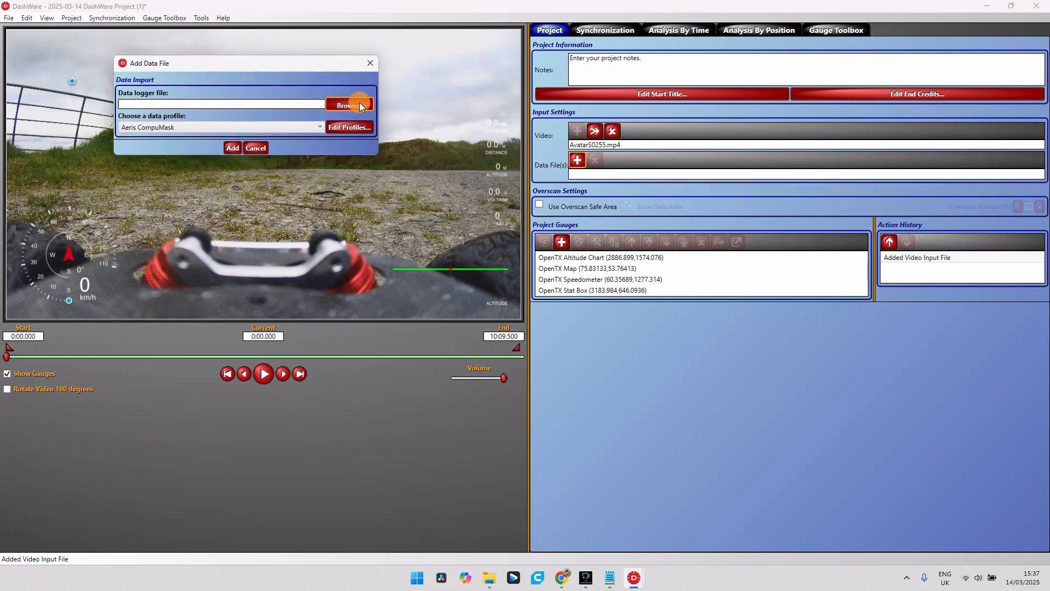
click(354, 174)
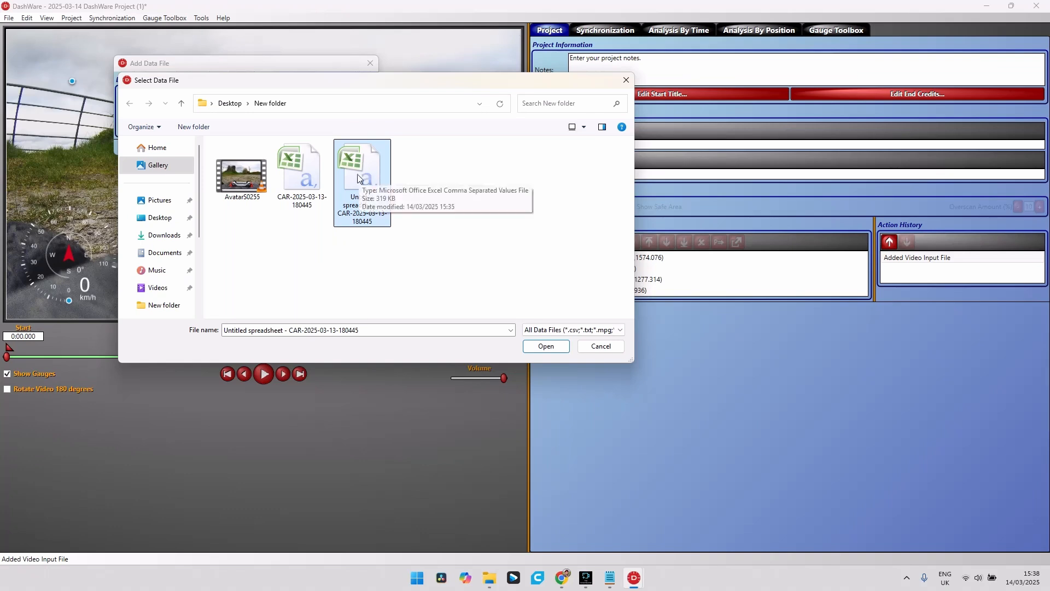
click(547, 347)
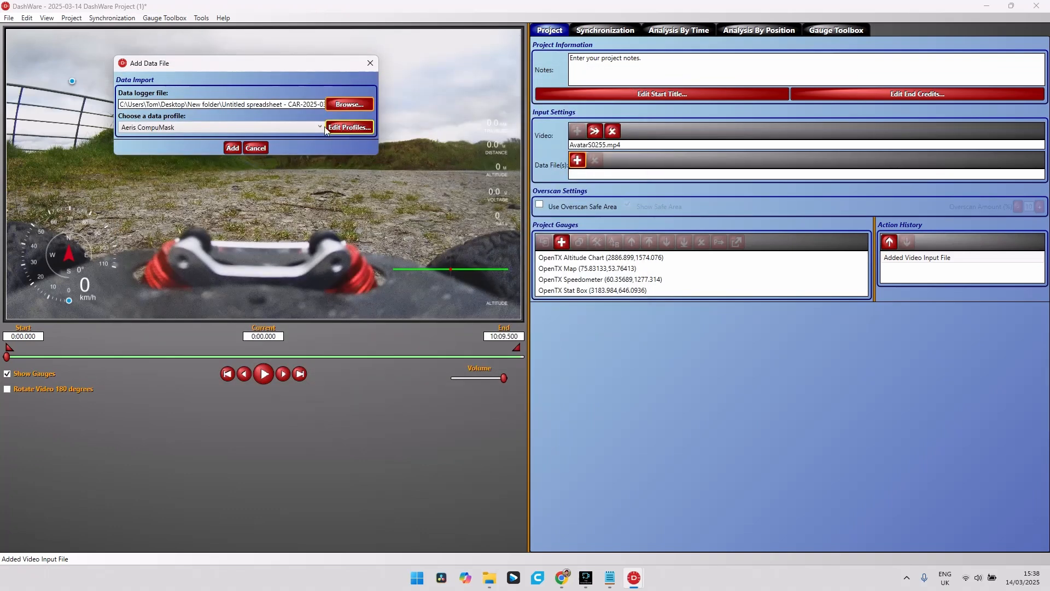
click(324, 128)
scroll(258, 195, down, 1)
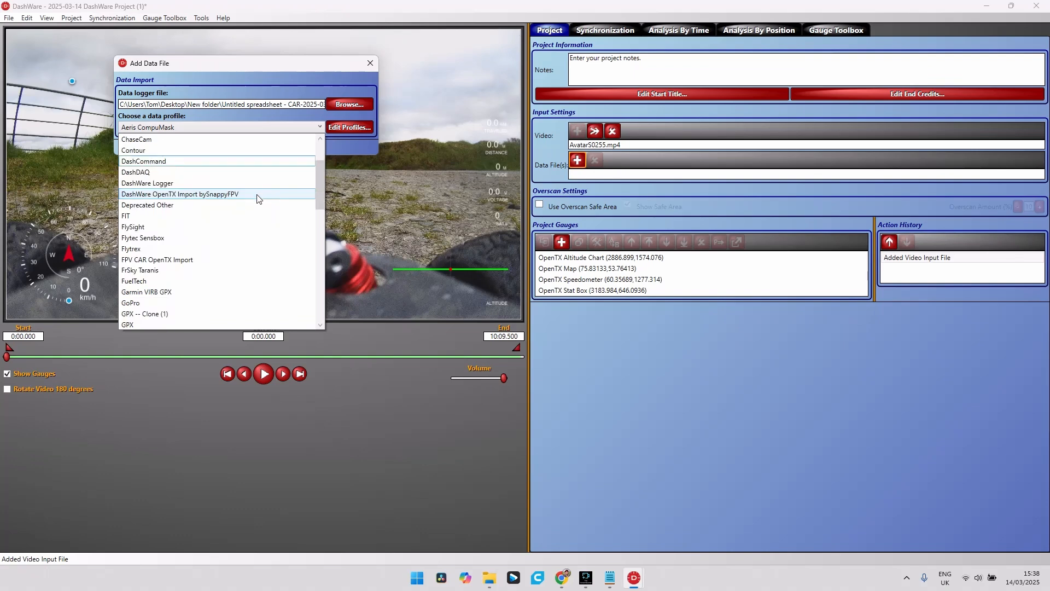
click(171, 261)
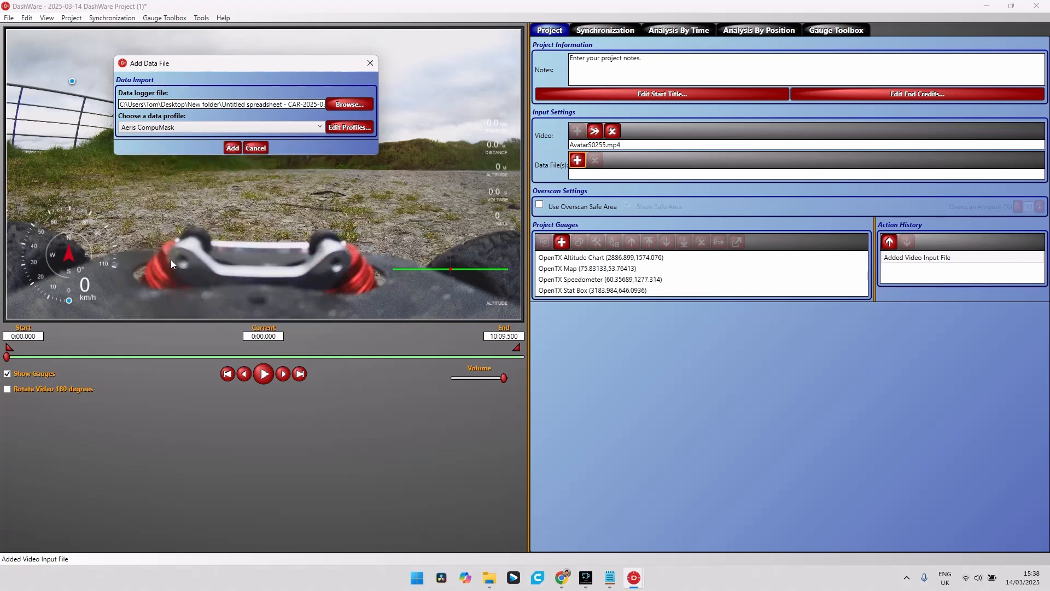
click(233, 149)
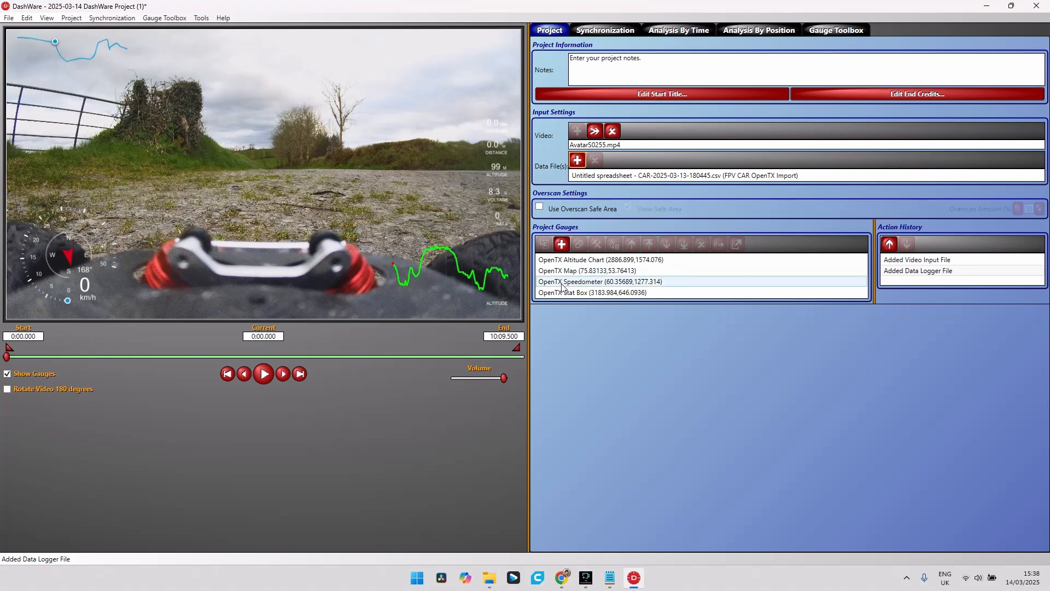
Open the OpenTX Altitude Chart gauge in the Gauge Designer, look over its chart components, and close it.
double_click(485, 275)
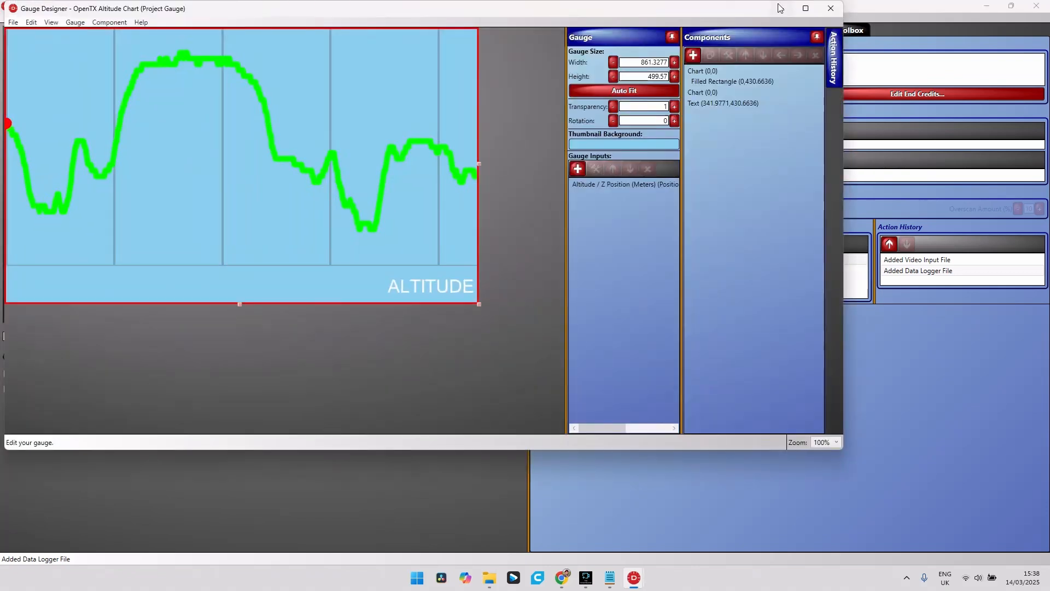
click(403, 155)
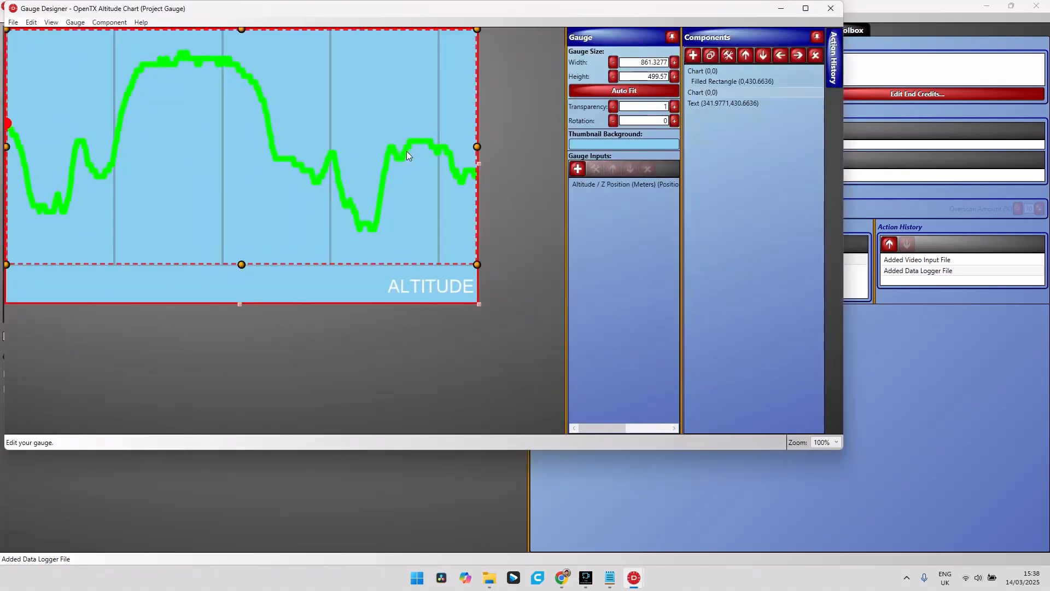
click(720, 71)
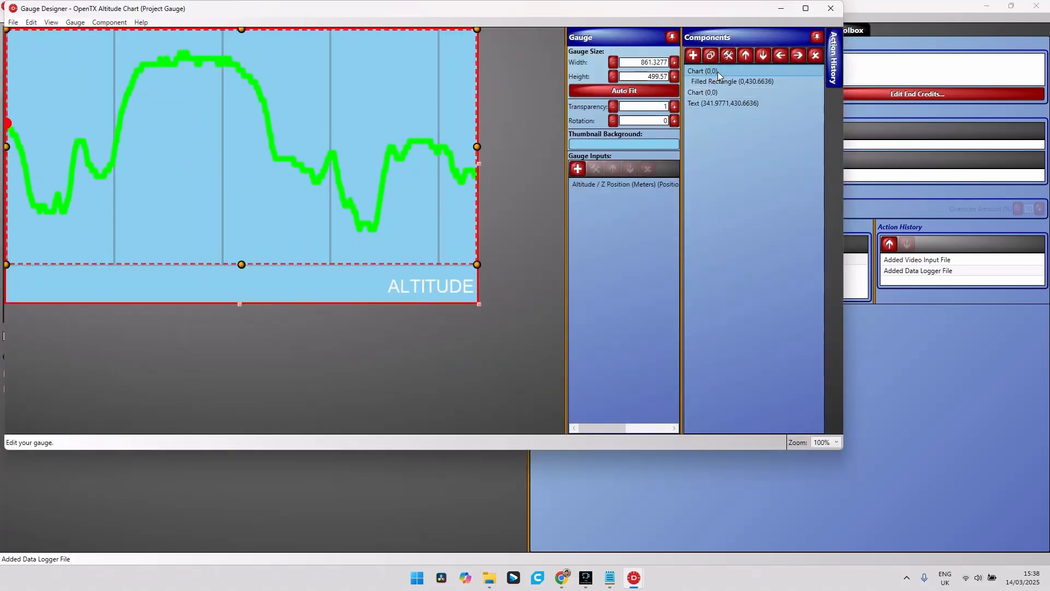
click(831, 9)
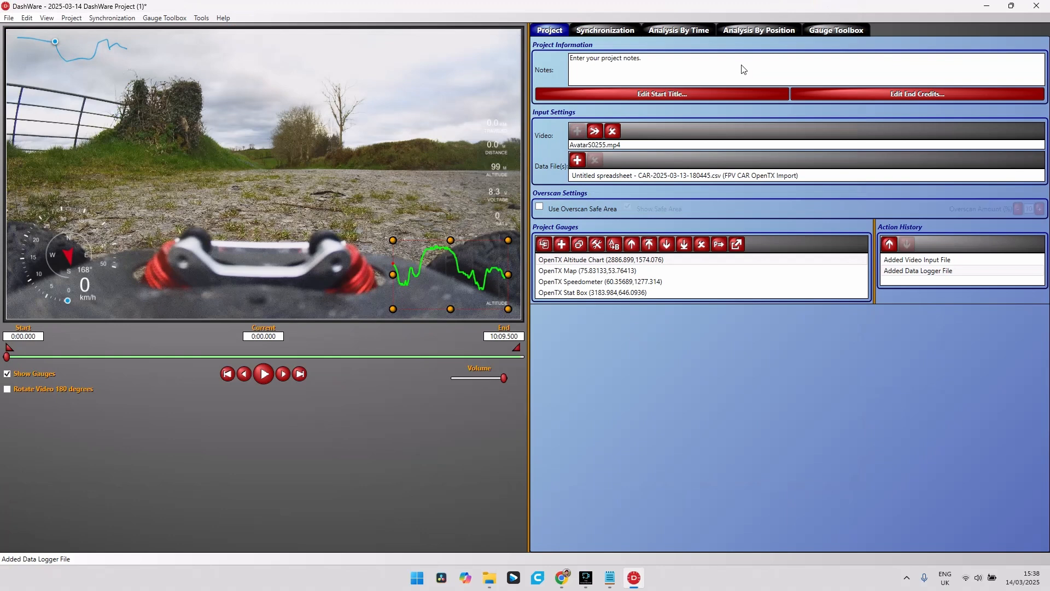
Open the OpenTX Map gauge in the Gauge Designer and select its Map component.
double_click(90, 59)
click(710, 72)
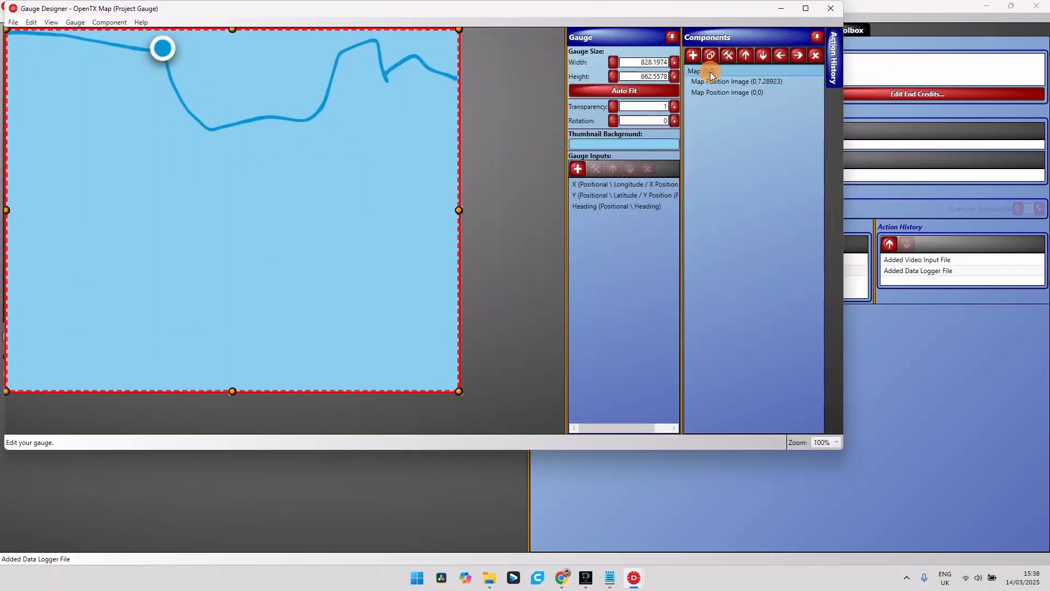
double_click(698, 70)
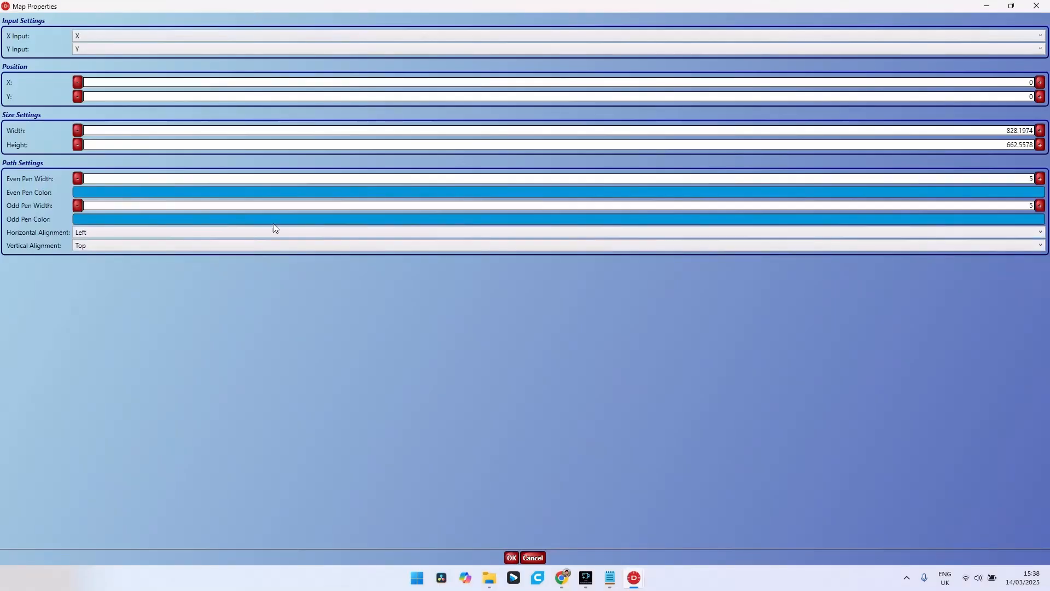
click(284, 196)
click(284, 196)
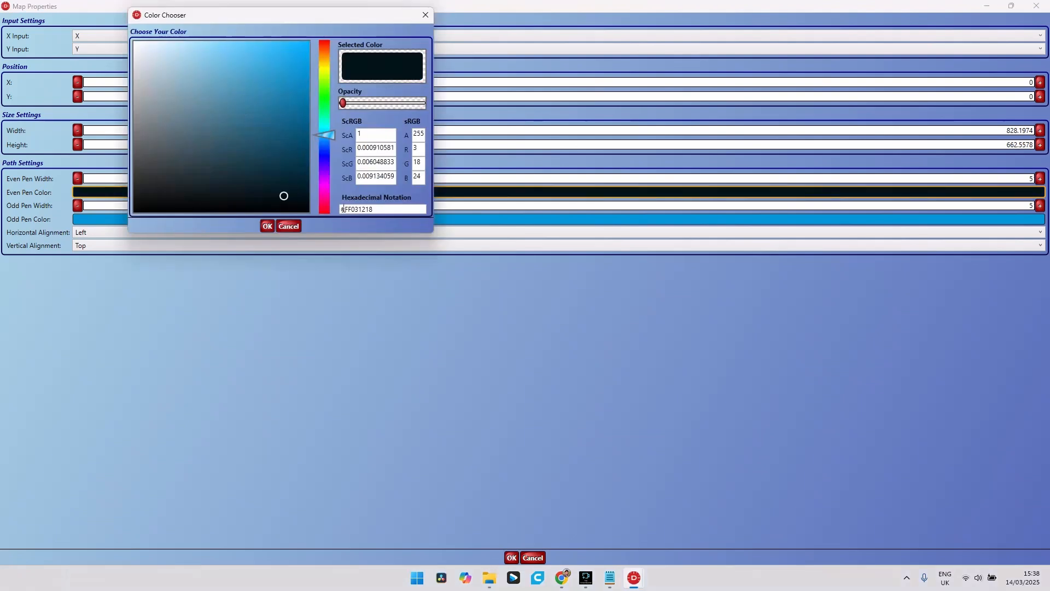
click(288, 227)
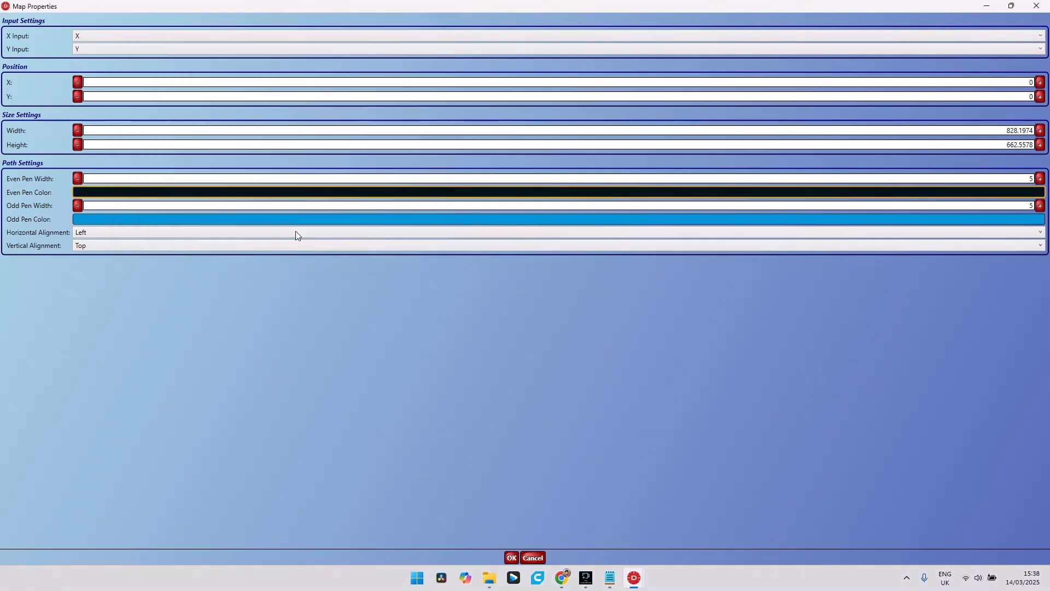
click(534, 558)
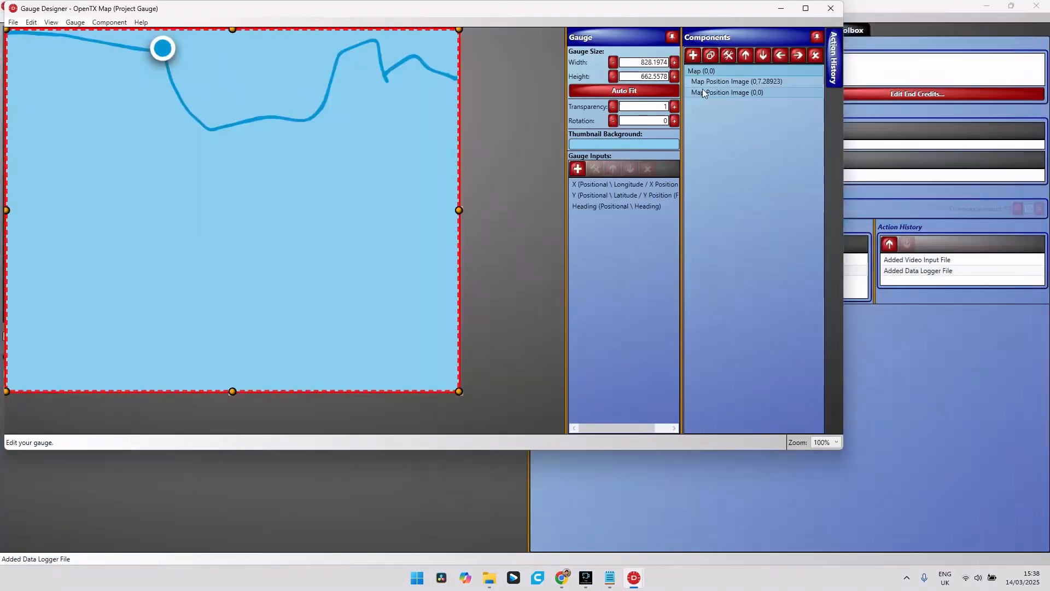
Copy the hexadecimal code of the Map component's Even Pen Color and close the map gauge without changing it.
double_click(710, 69)
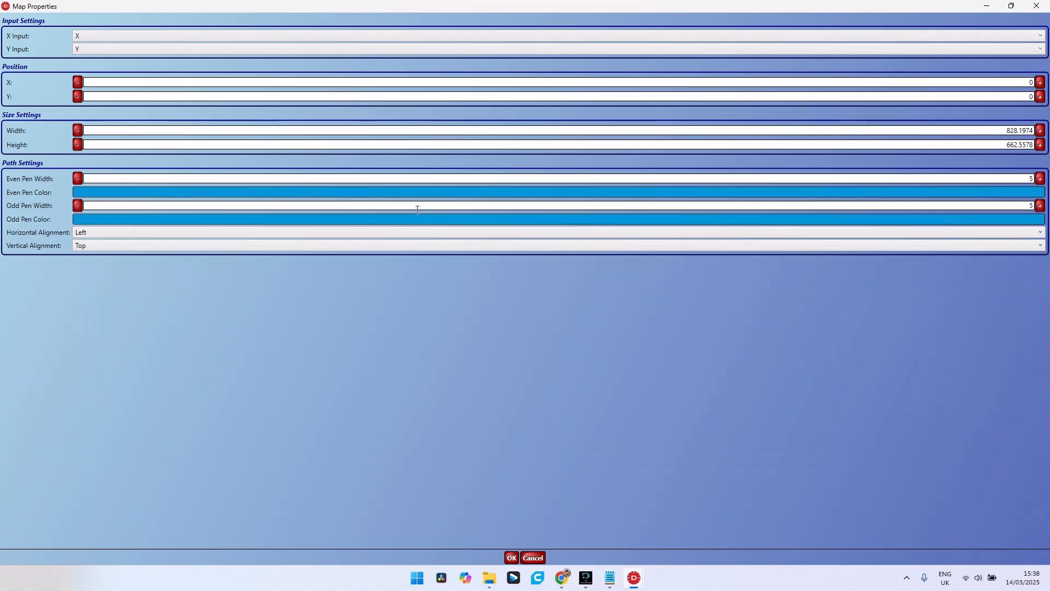
click(425, 192)
drag(415, 209, 325, 220)
key(ctrl+c)
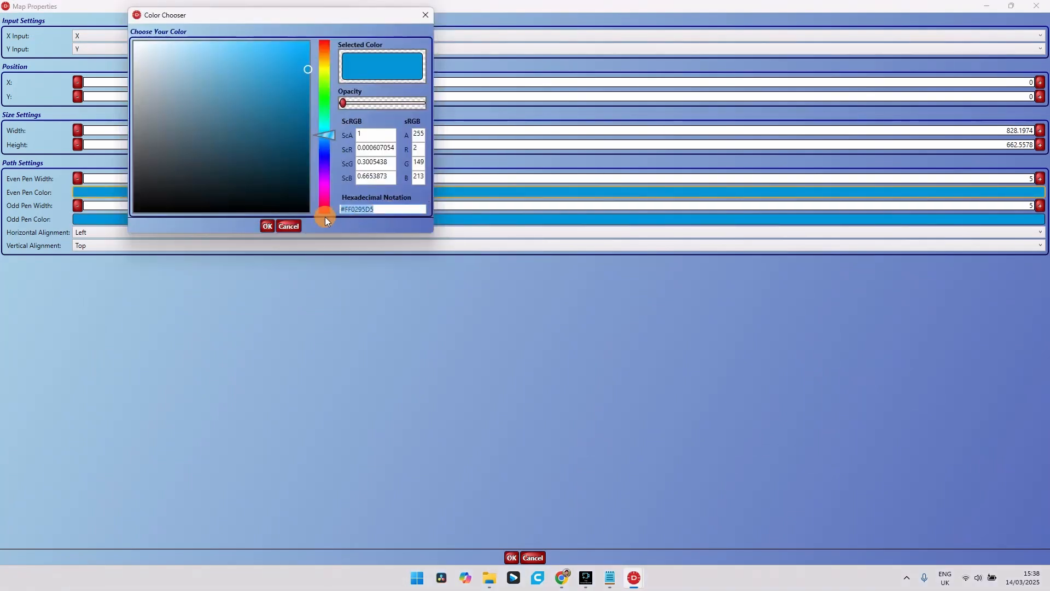
click(296, 230)
click(1036, 5)
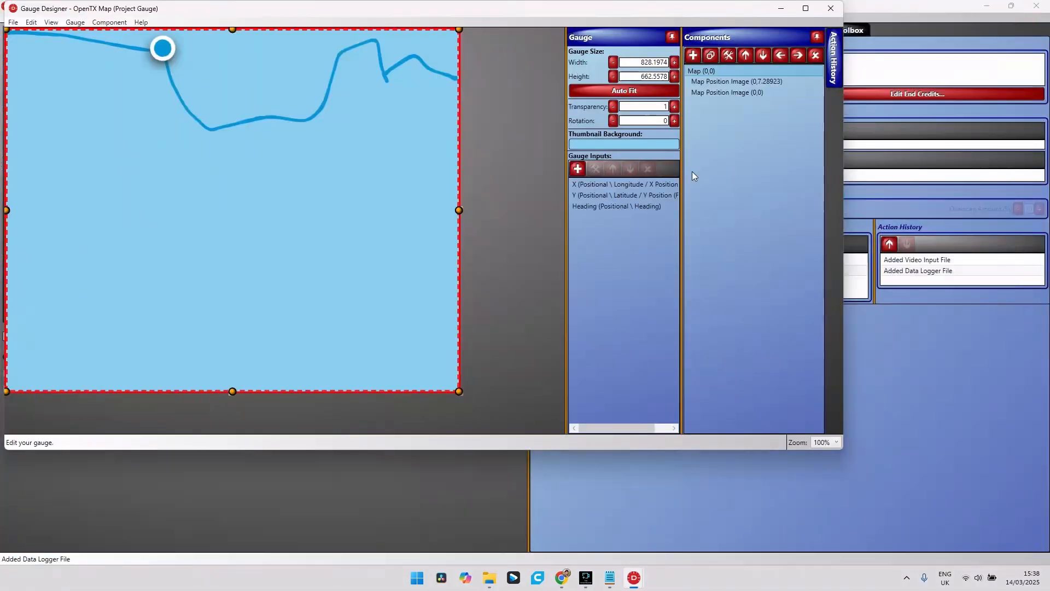
click(842, 13)
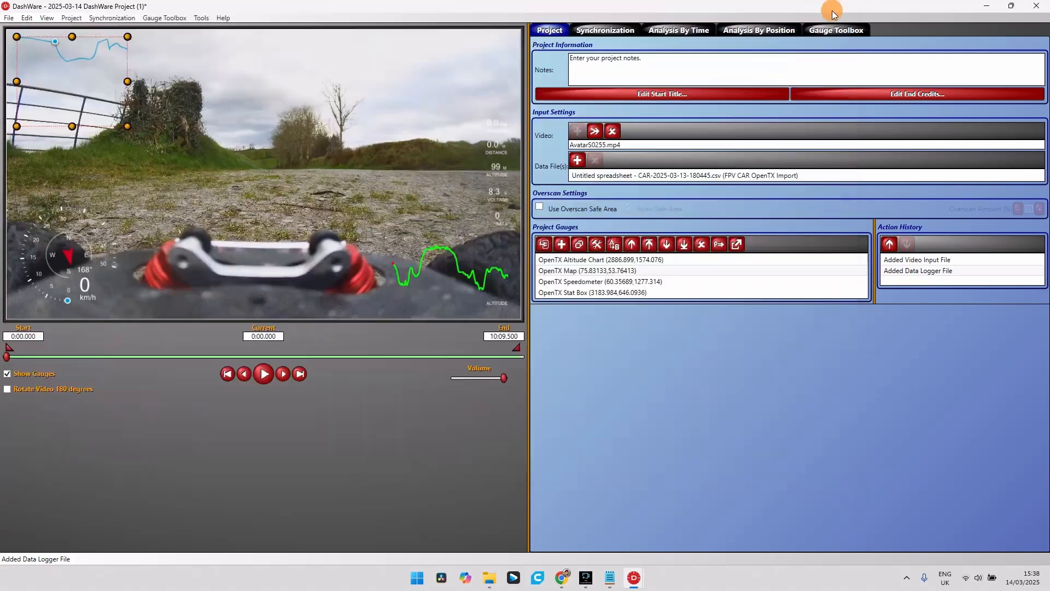
Set the Line Pen Color of the first Chart component in the OpenTX Altitude Chart gauge to #FF0295D5 and save the gauge.
double_click(474, 277)
double_click(710, 68)
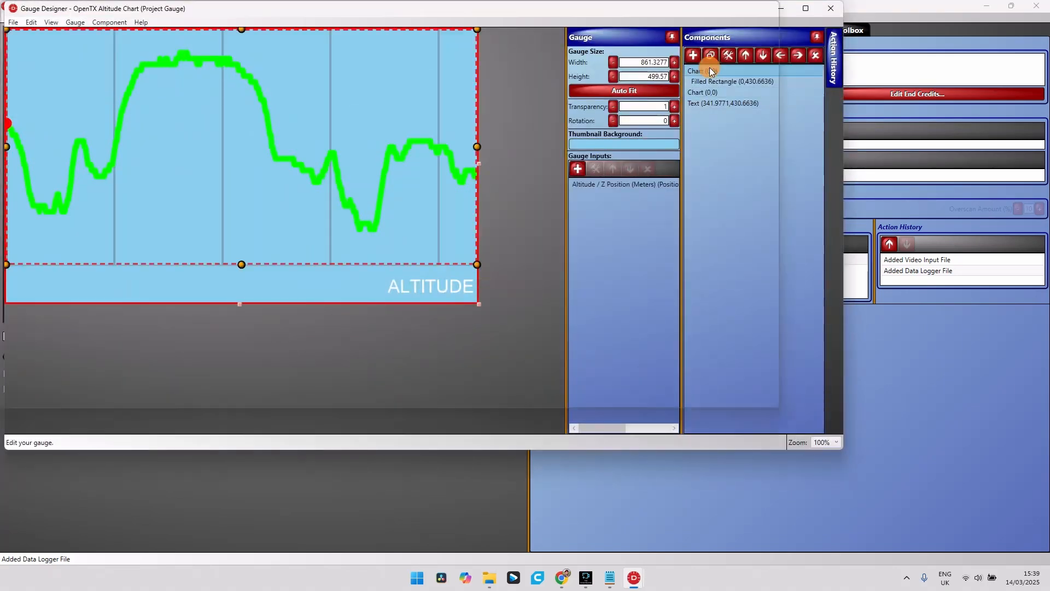
click(693, 173)
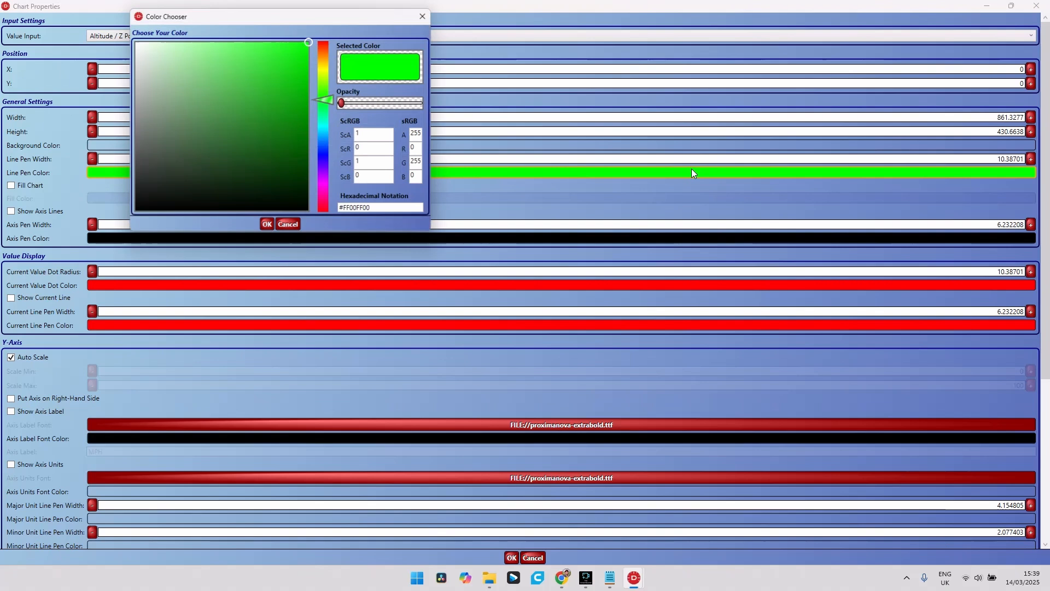
drag(392, 208, 327, 211)
key(ctrl+v)
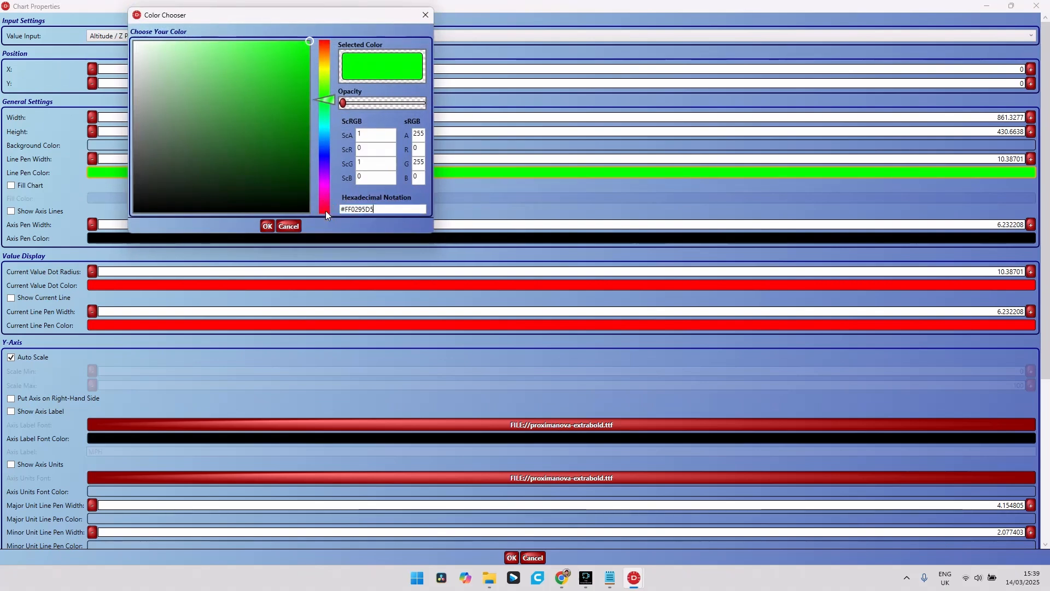
key(Return)
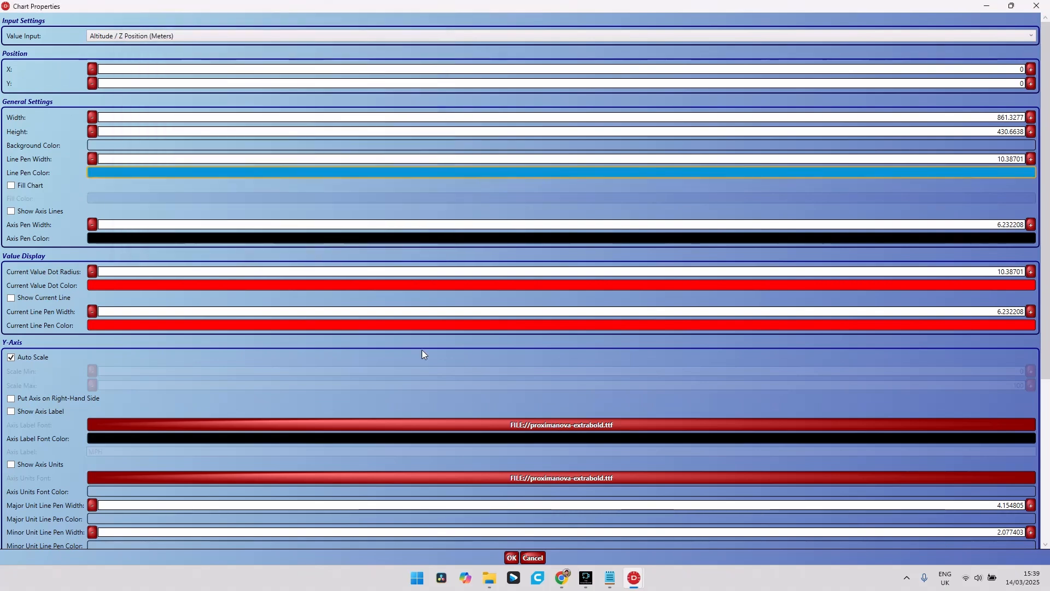
click(512, 558)
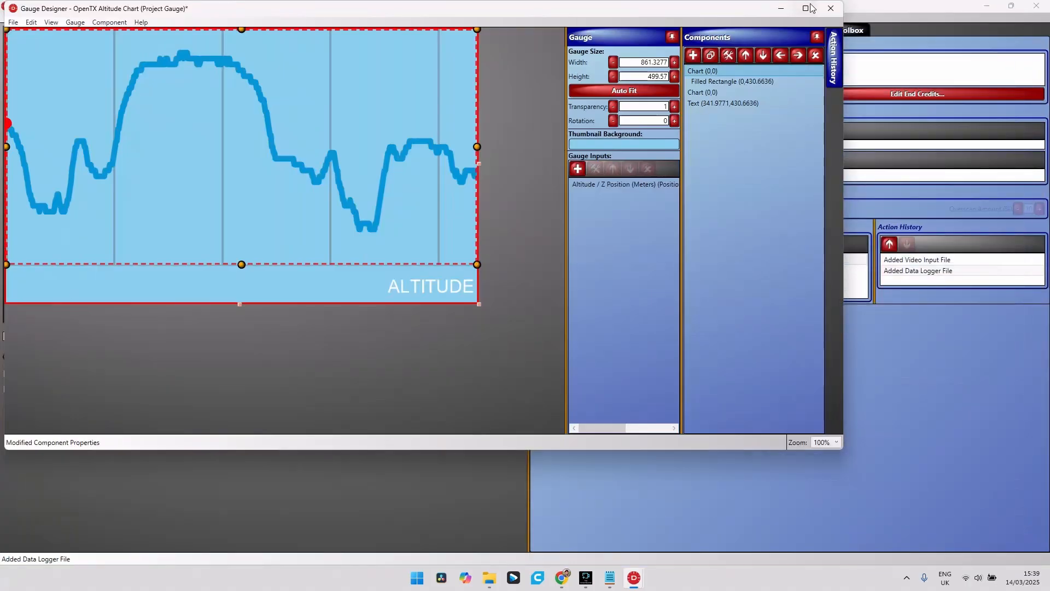
click(831, 9)
click(486, 328)
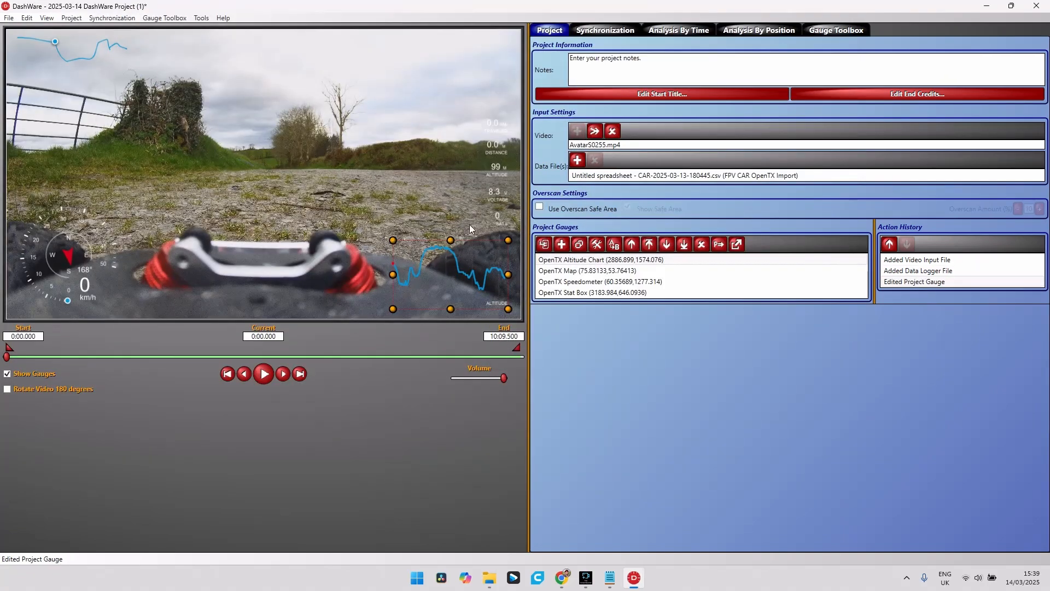
Map the OpenTX Stat Box gauge's Engine Load input to the Sats data value.
click(498, 218)
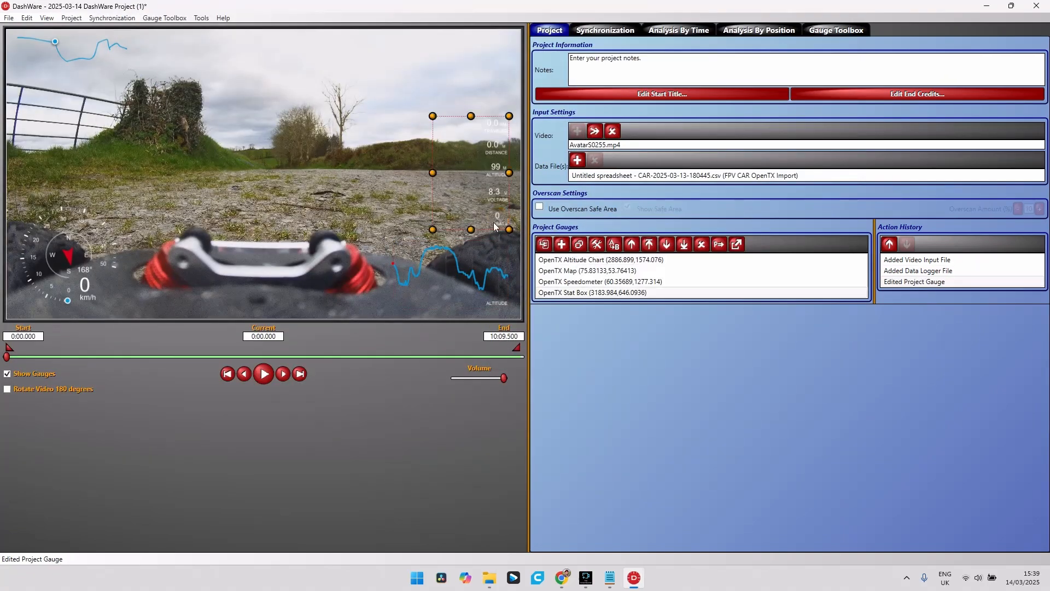
click(613, 292)
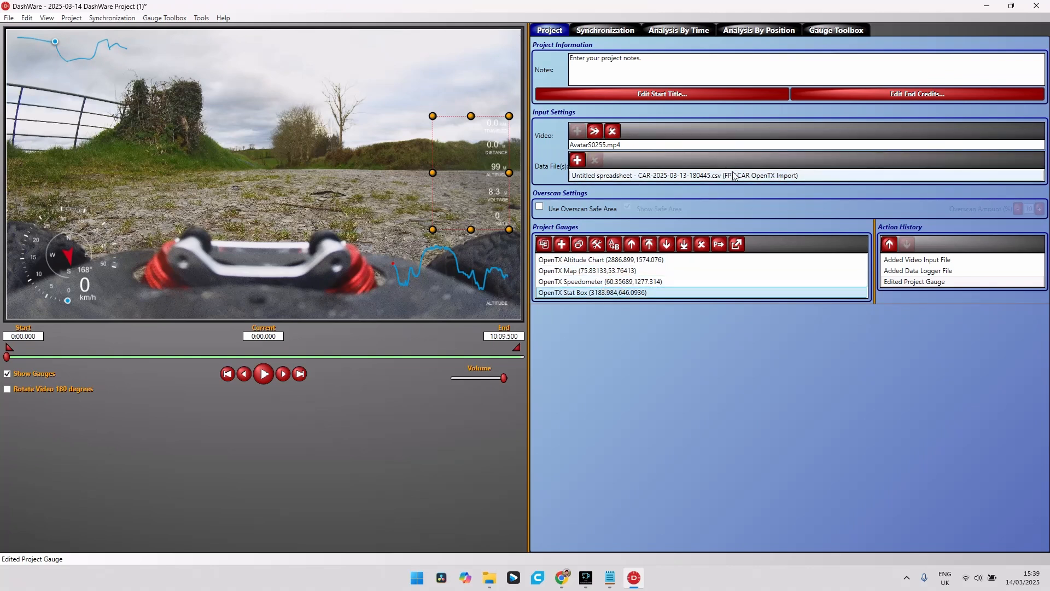
double_click(580, 294)
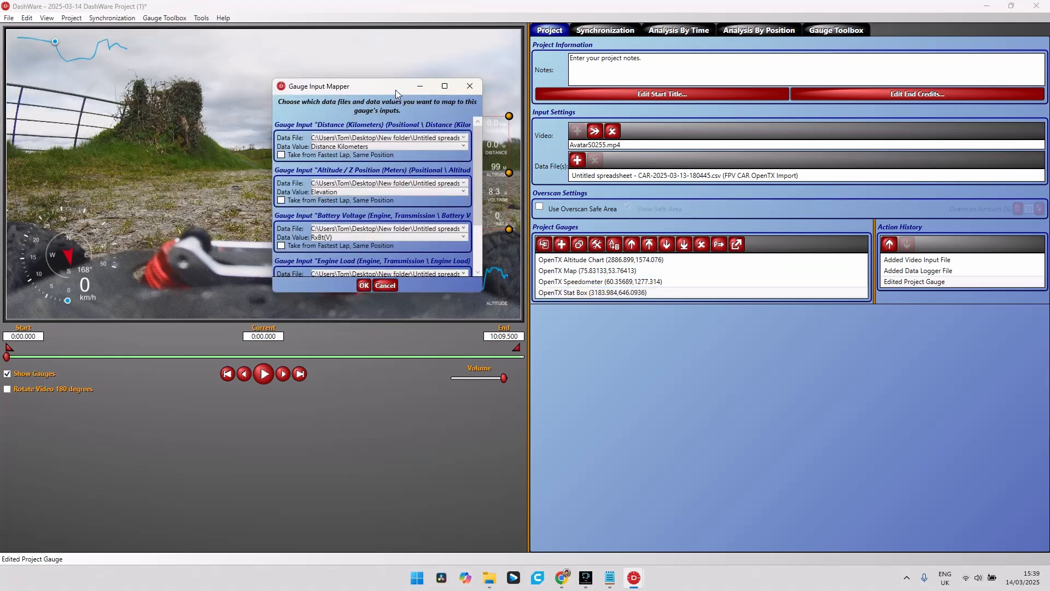
drag(396, 90, 230, 48)
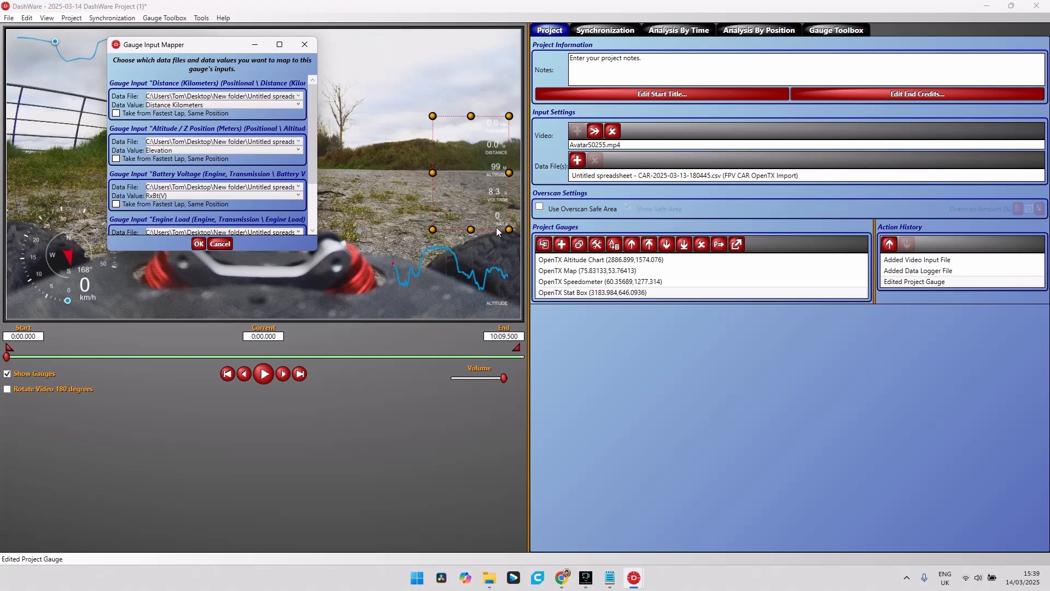
click(311, 193)
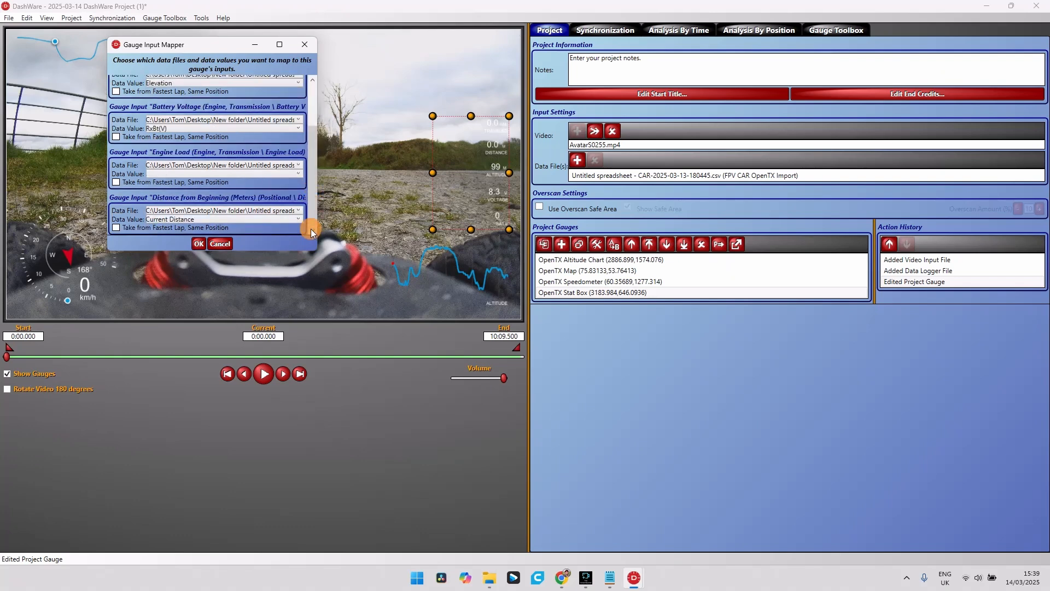
click(300, 173)
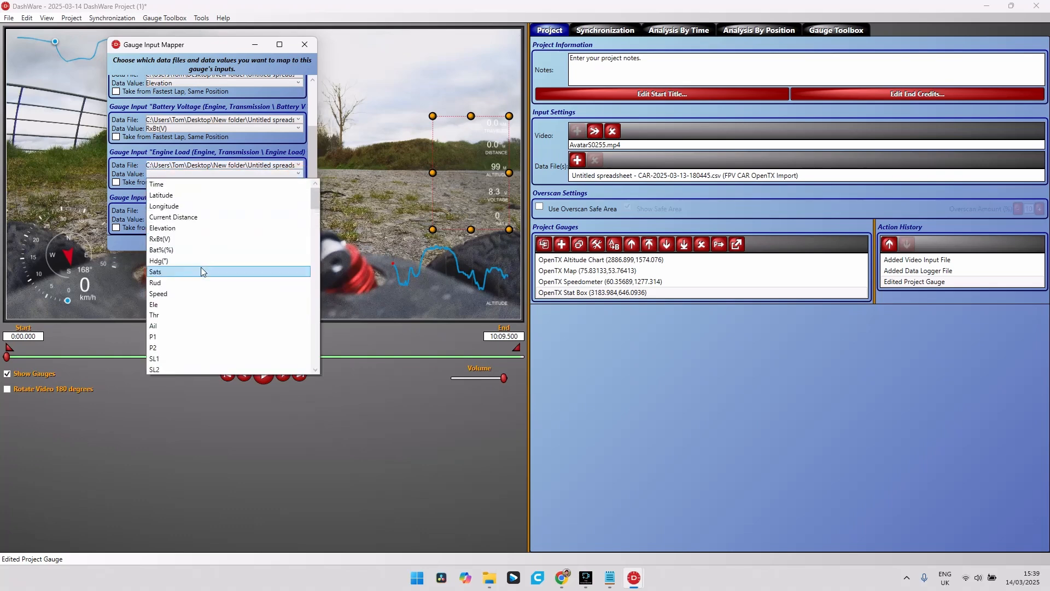
click(182, 271)
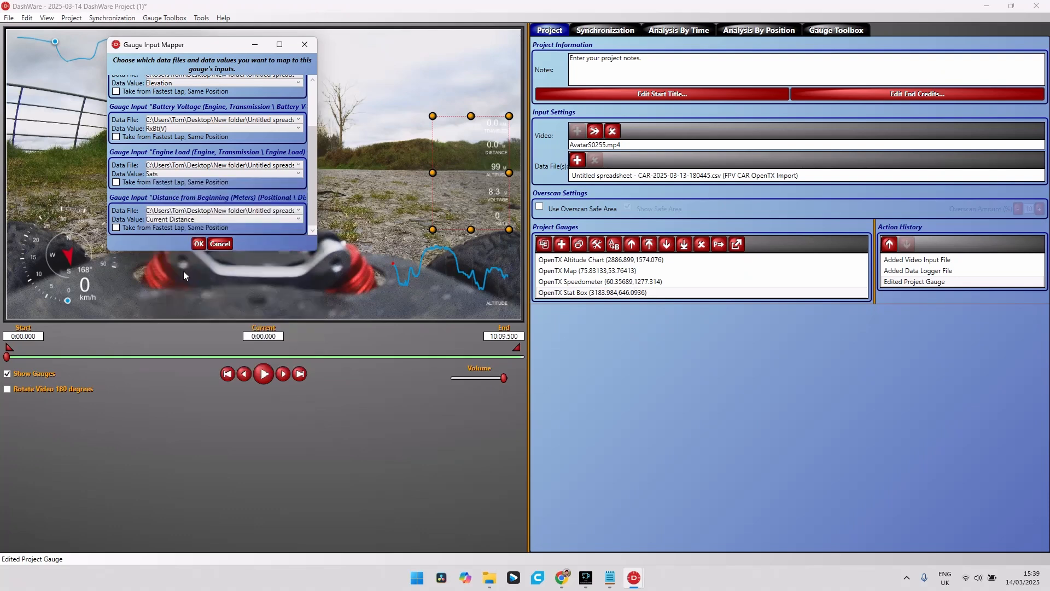
click(200, 244)
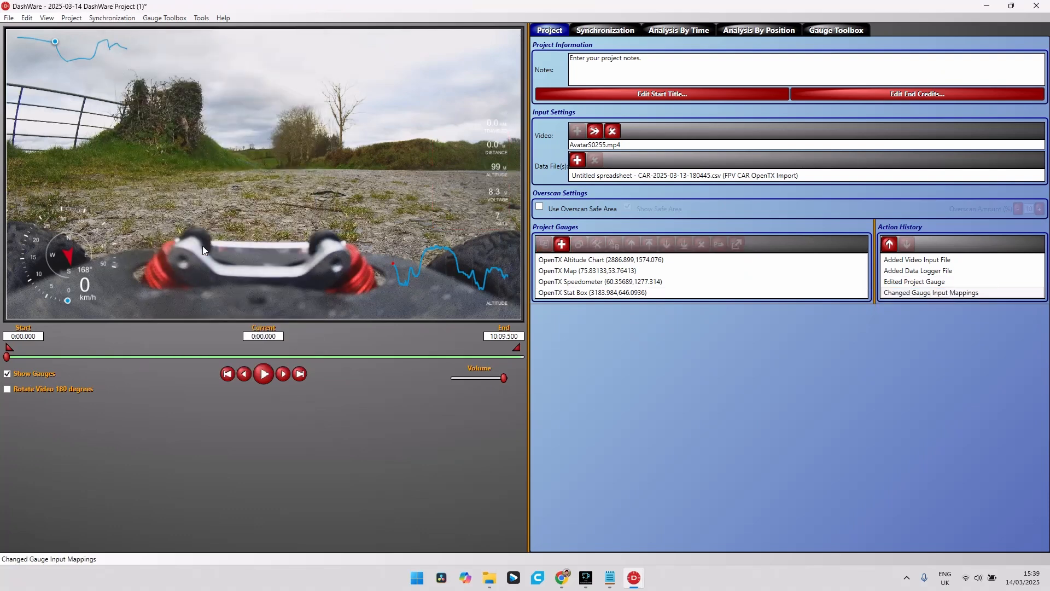
Change the data value of the Stat Box gauge's Engine Load input to Thr.
double_click(502, 223)
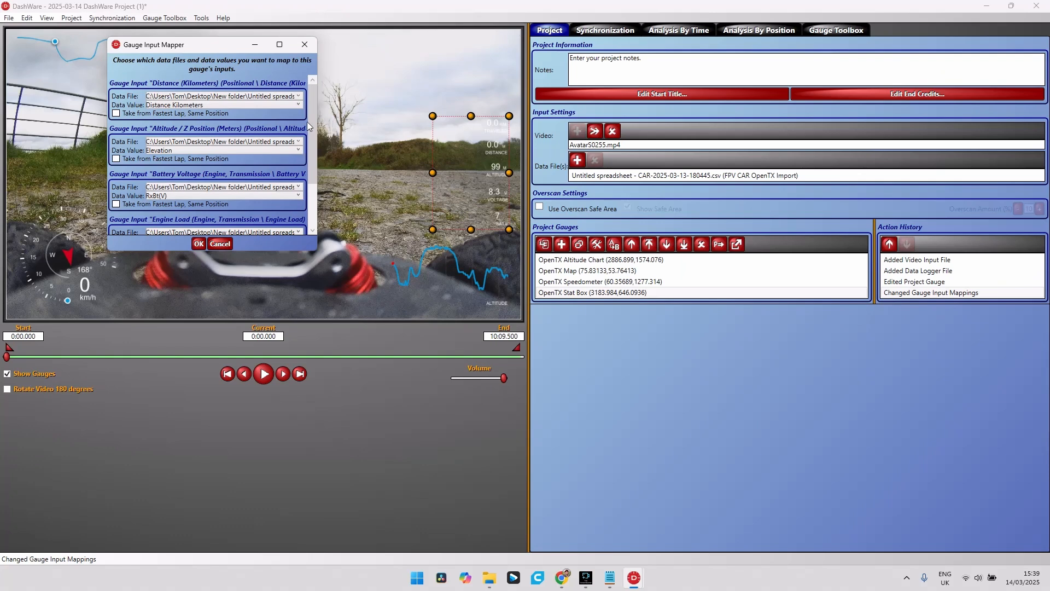
scroll(275, 195, down, 2)
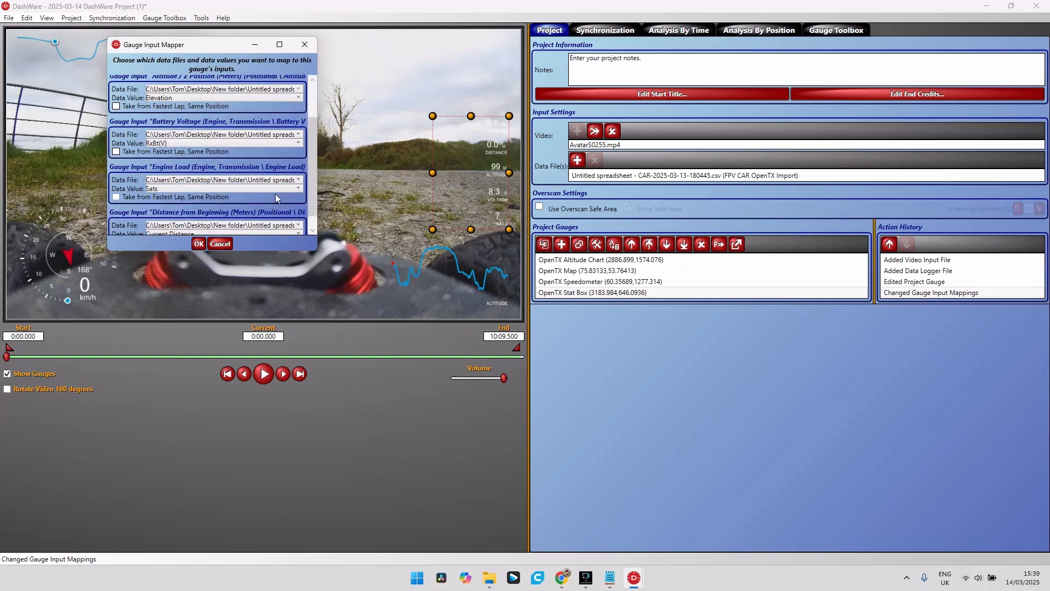
click(300, 189)
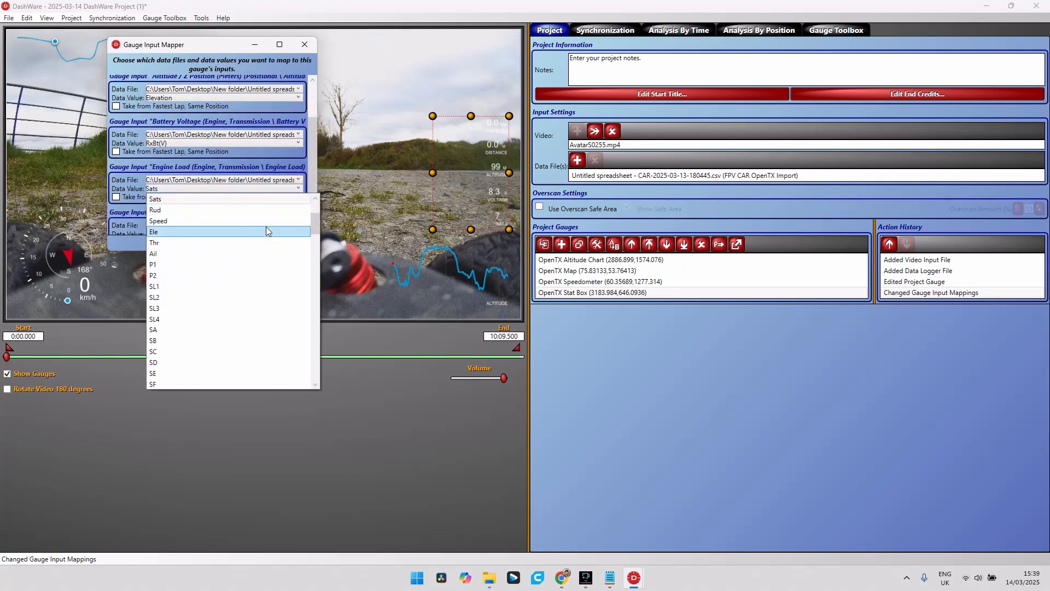
scroll(262, 226, up, 3)
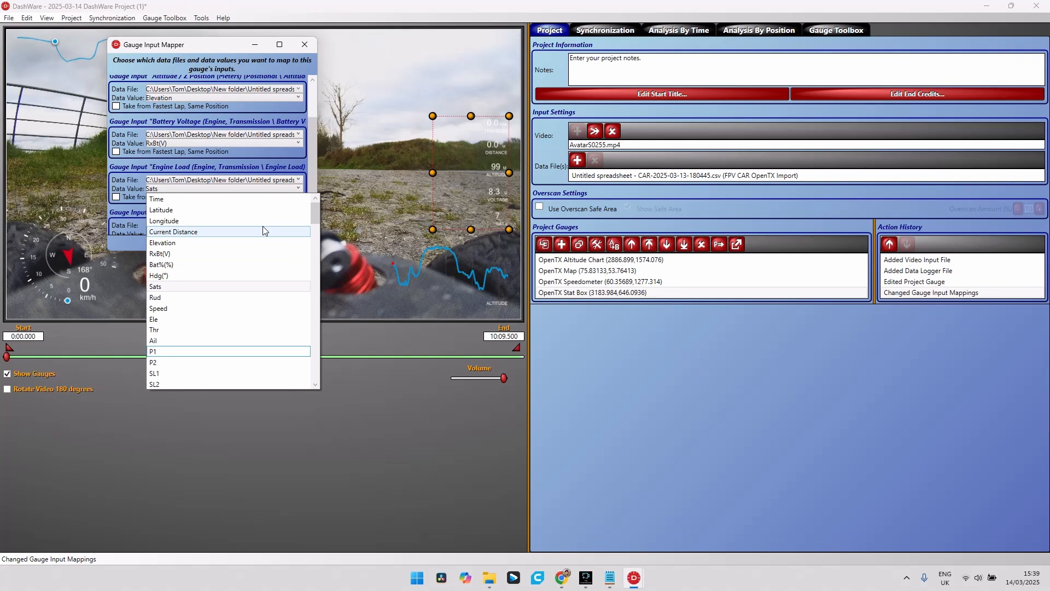
click(204, 331)
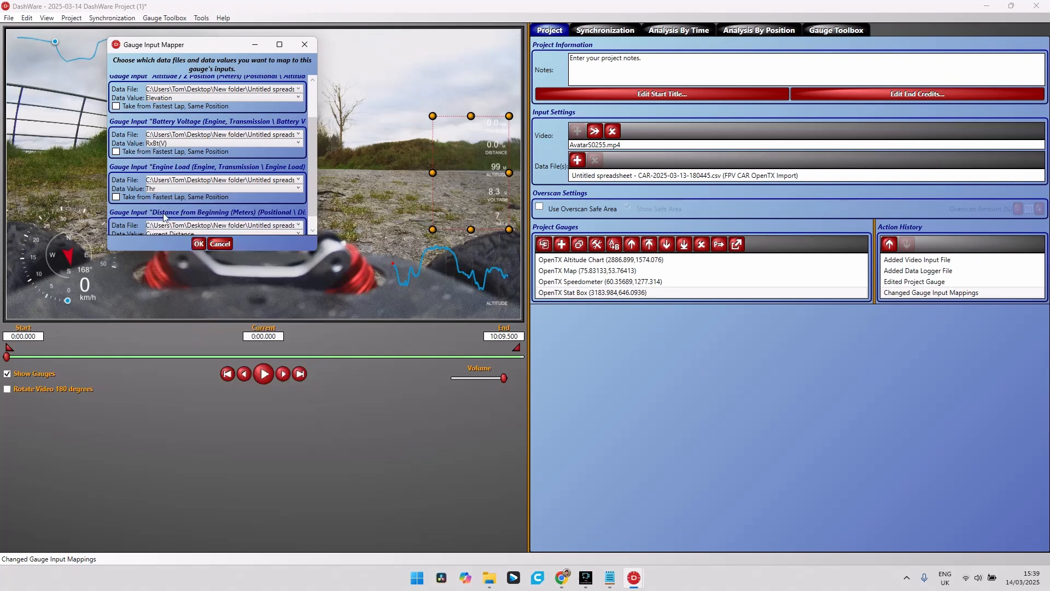
click(197, 245)
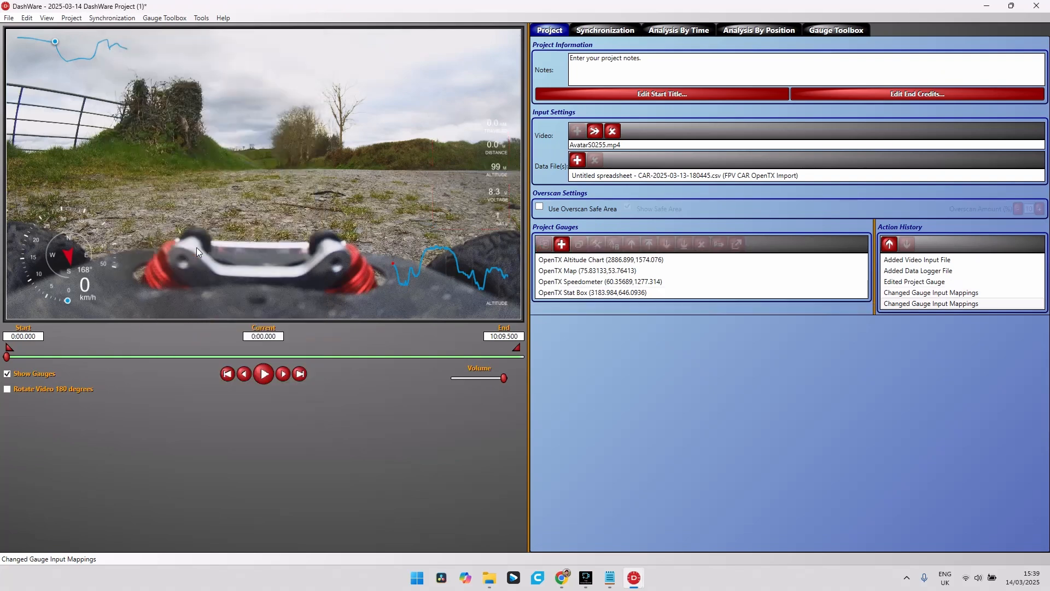
Open the OpenTX Stat Box in the Gauge Designer, inspect the SATS label's text properties, and close without changes.
double_click(501, 225)
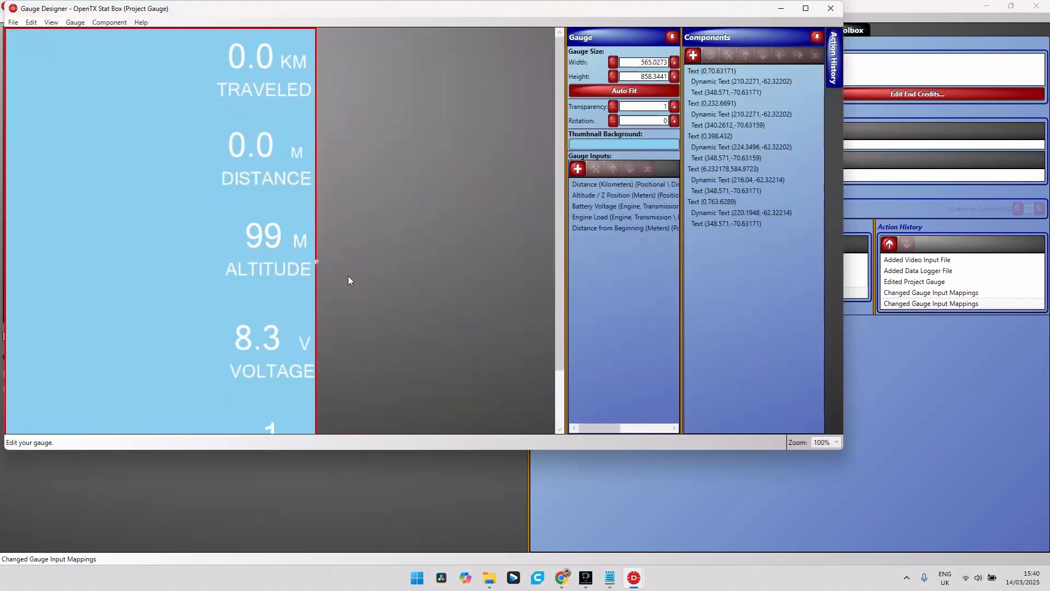
scroll(304, 360, down, 1)
click(295, 400)
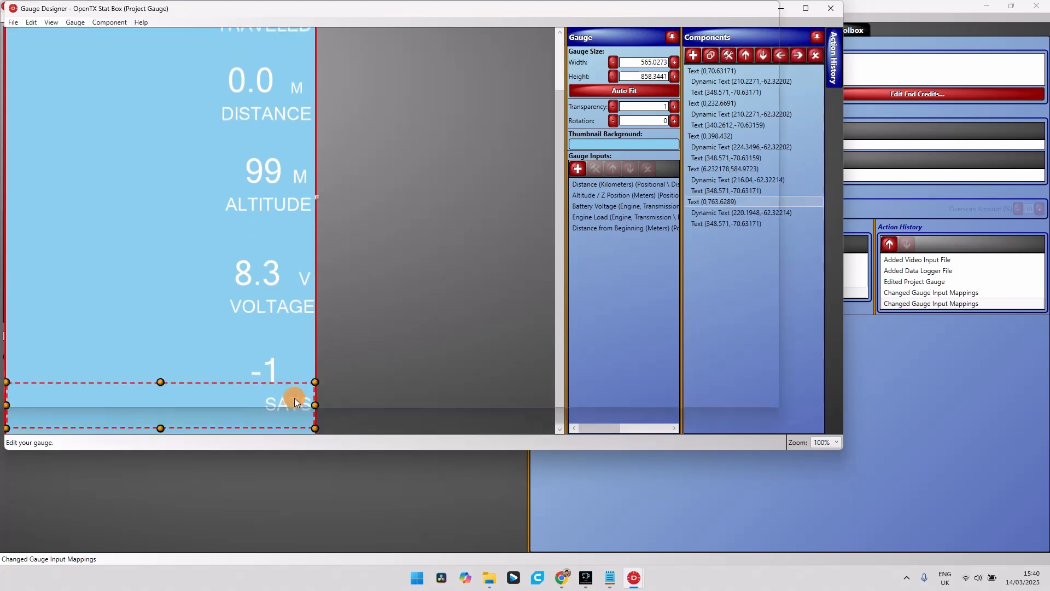
double_click(294, 399)
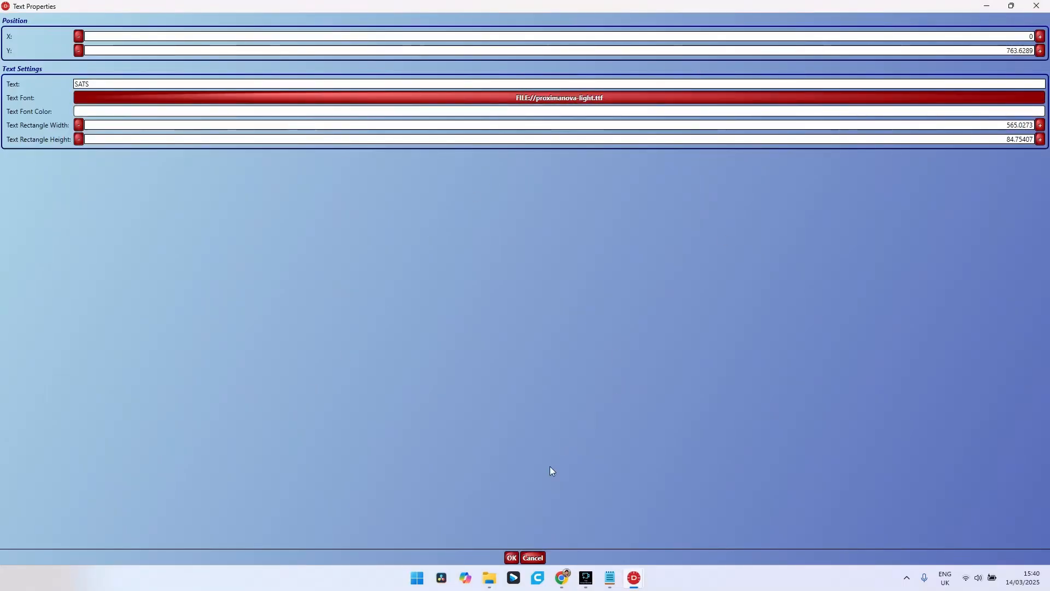
click(539, 559)
click(824, 7)
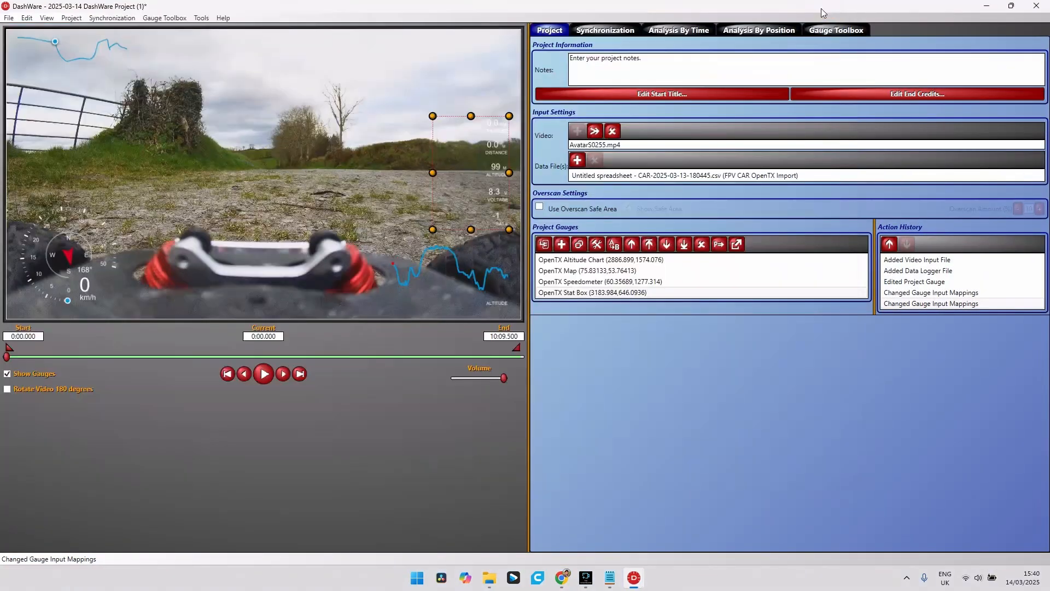
Set the Engine Load input of the OpenTX Stat Box gauge back to the Sats data value.
double_click(580, 293)
scroll(238, 183, down, 2)
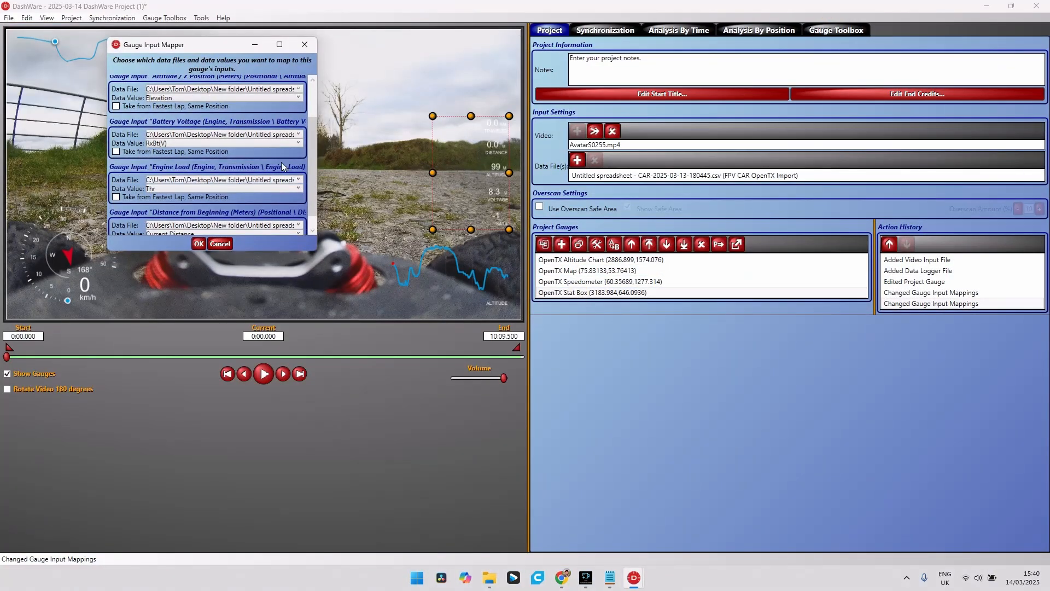
click(298, 188)
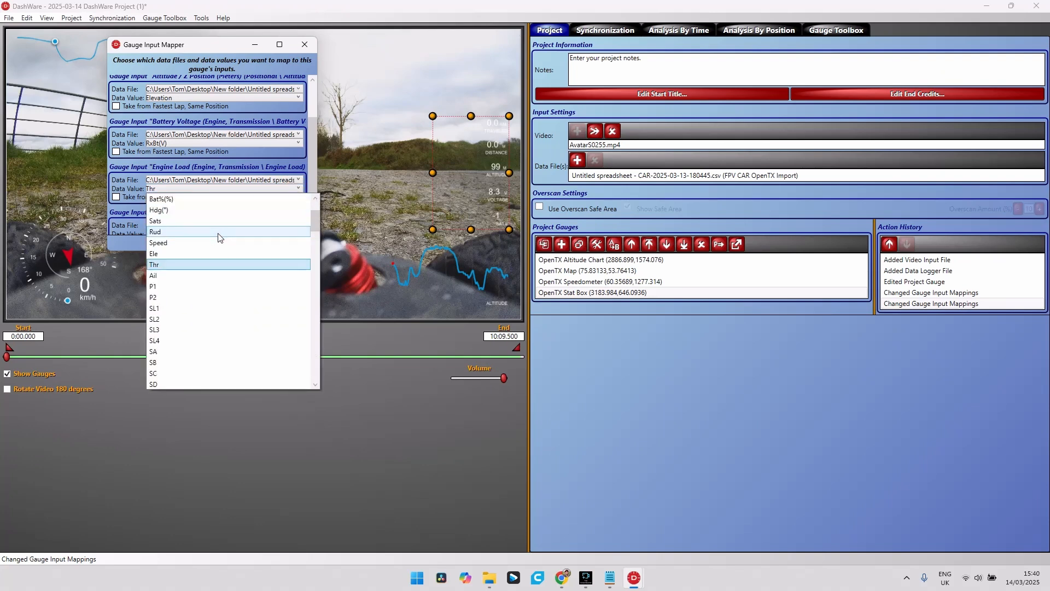
click(189, 235)
click(199, 244)
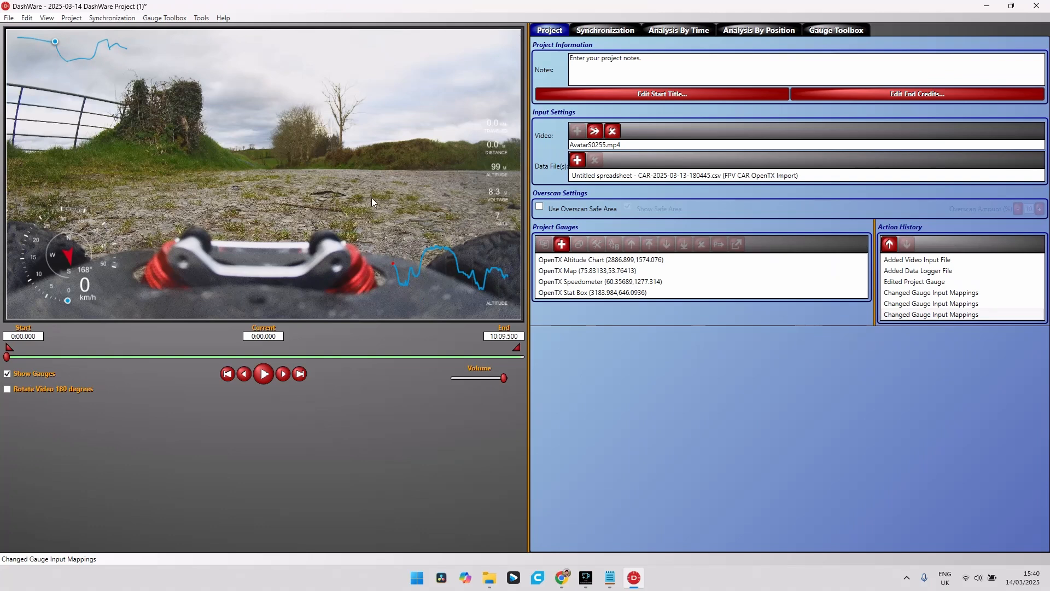
Play the project video and sample several points along its timeline to check the gauges against the footage.
click(264, 375)
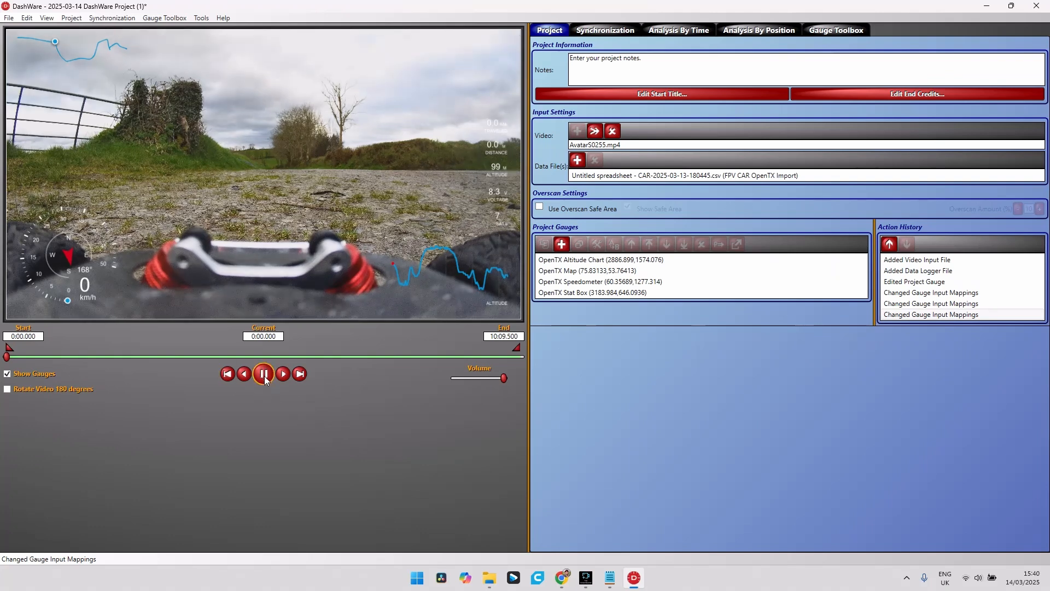
click(45, 356)
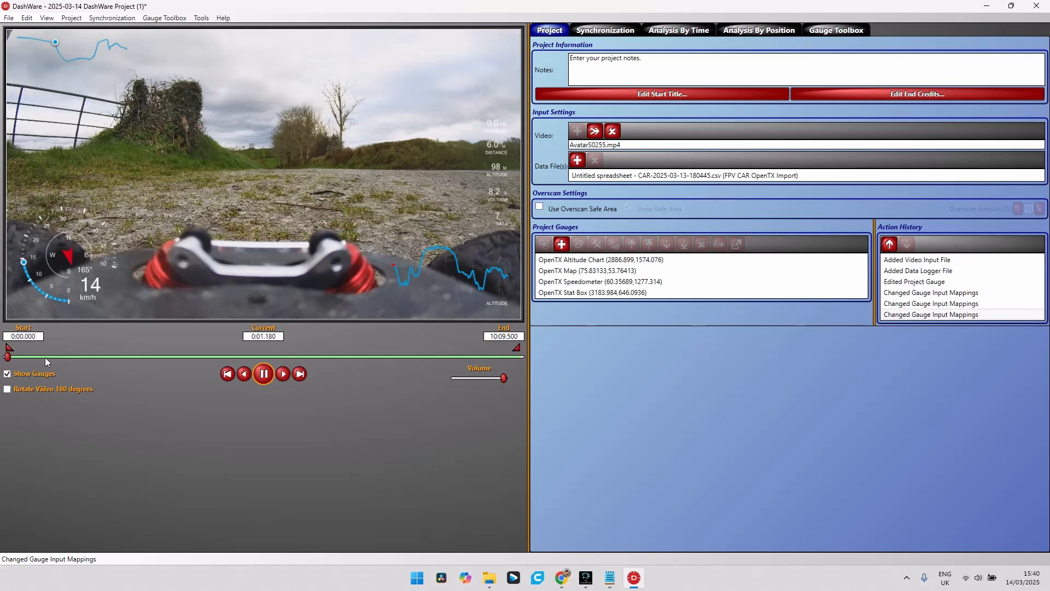
click(185, 357)
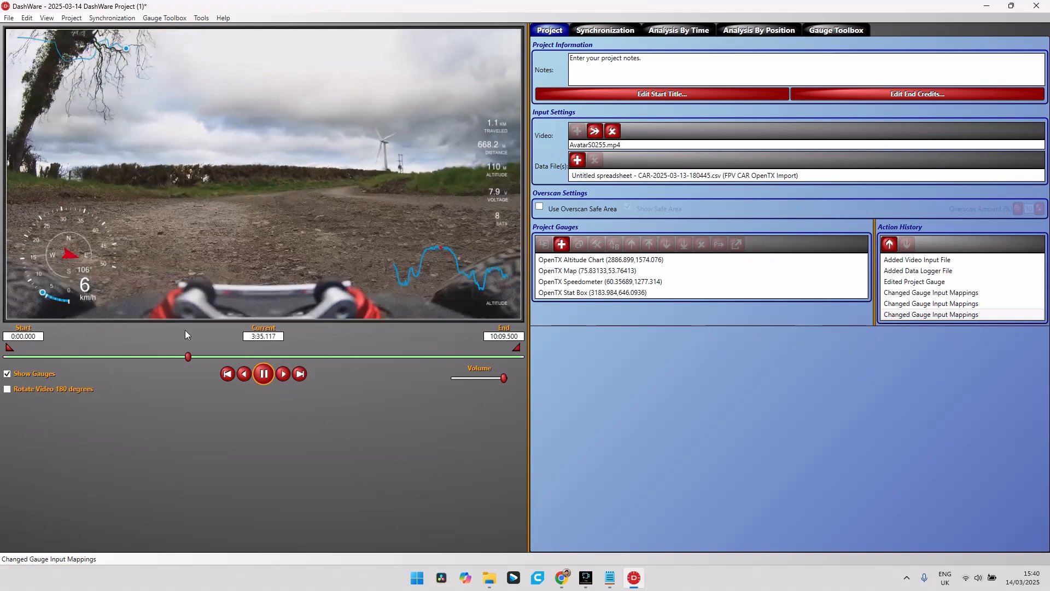
click(263, 373)
click(87, 357)
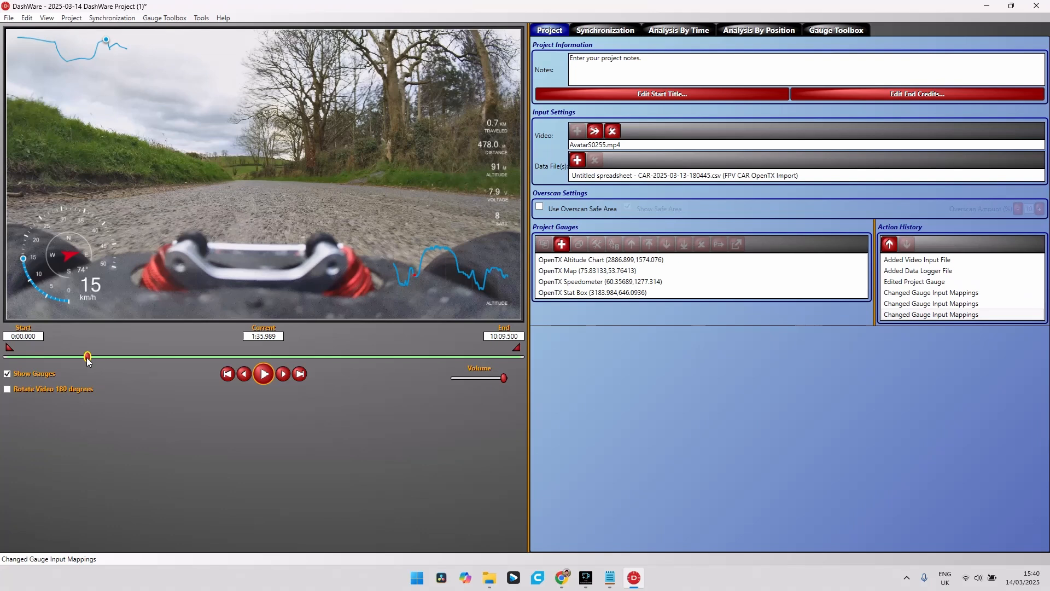
drag(87, 358, 63, 356)
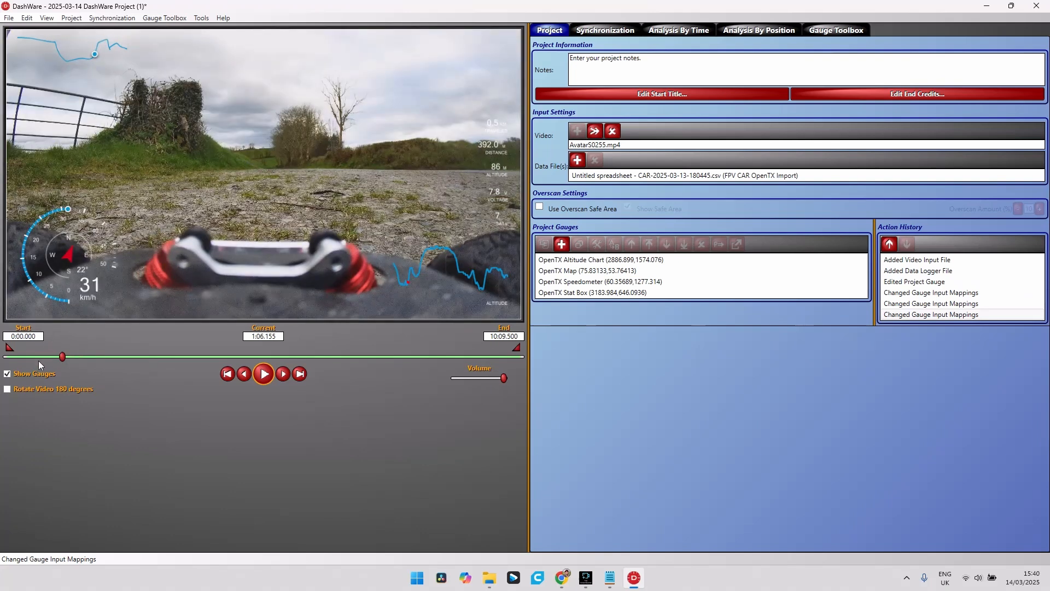
click(40, 356)
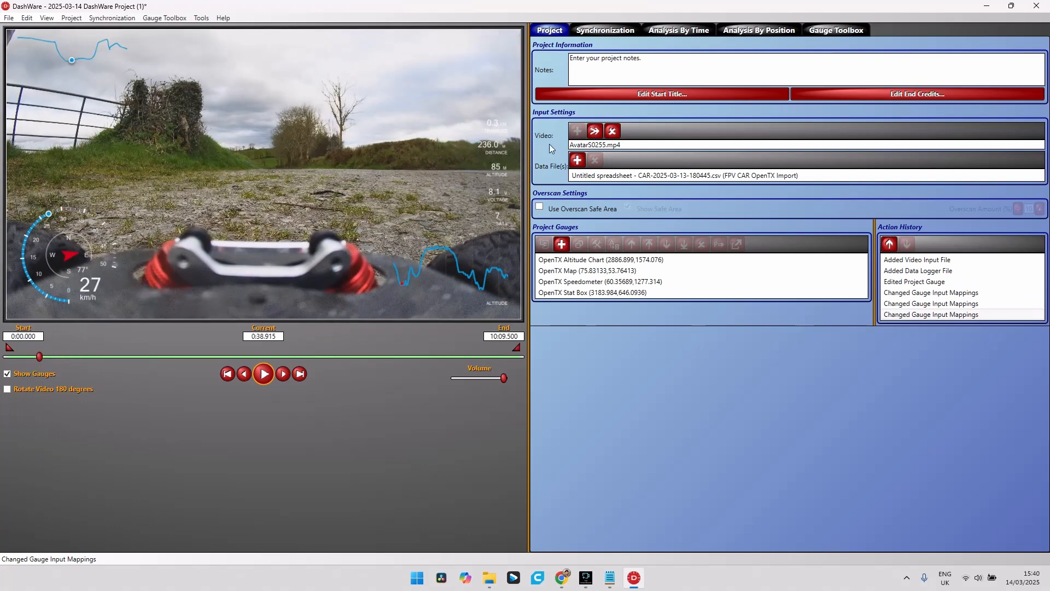
Turn off Sync with Video for the telemetry data file and move the video to about 1:28, where the car is driving.
click(617, 31)
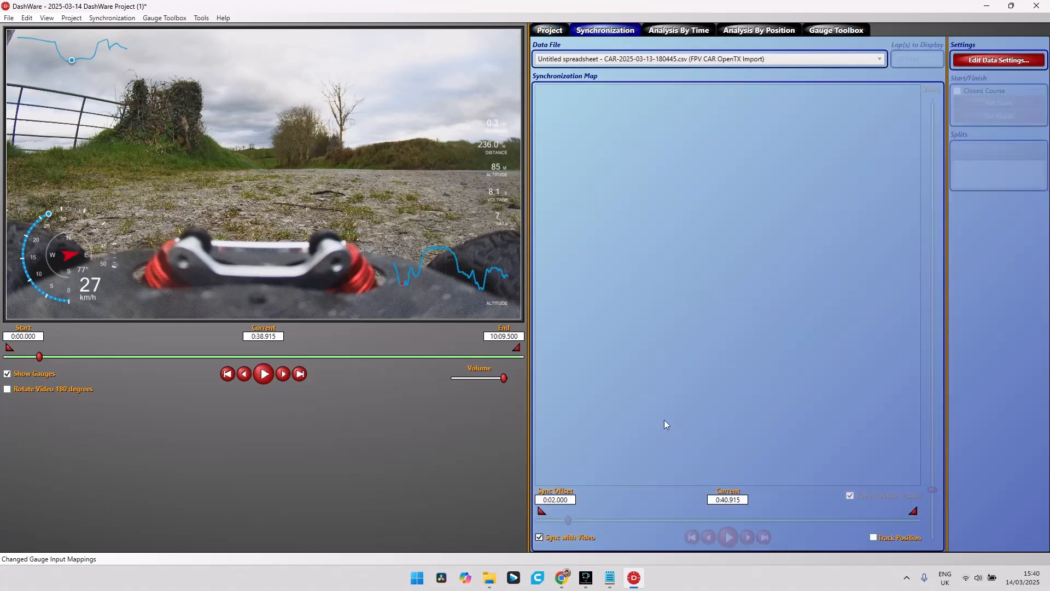
click(539, 537)
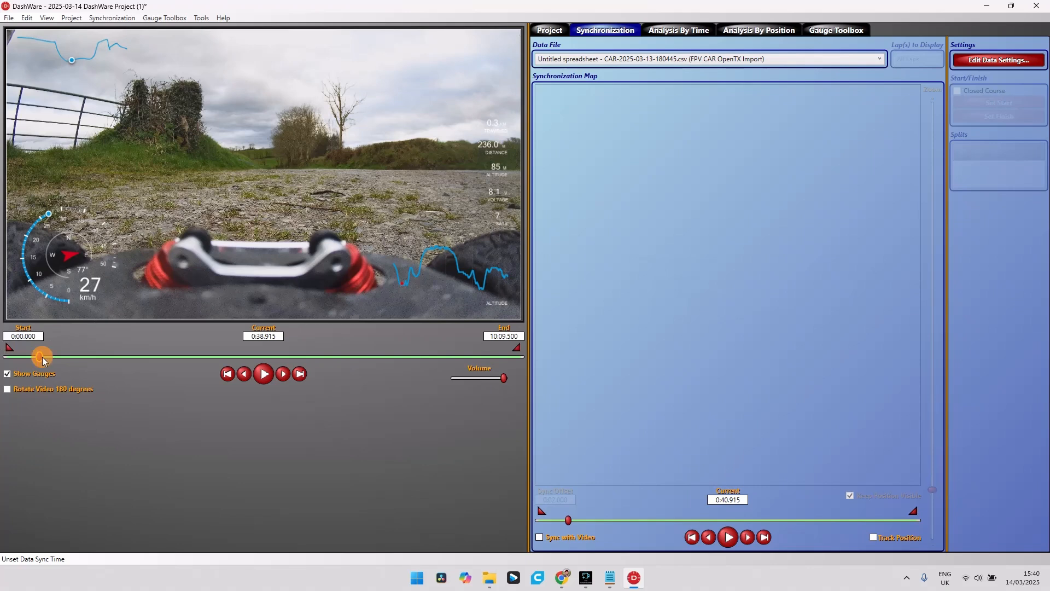
drag(41, 357, 54, 359)
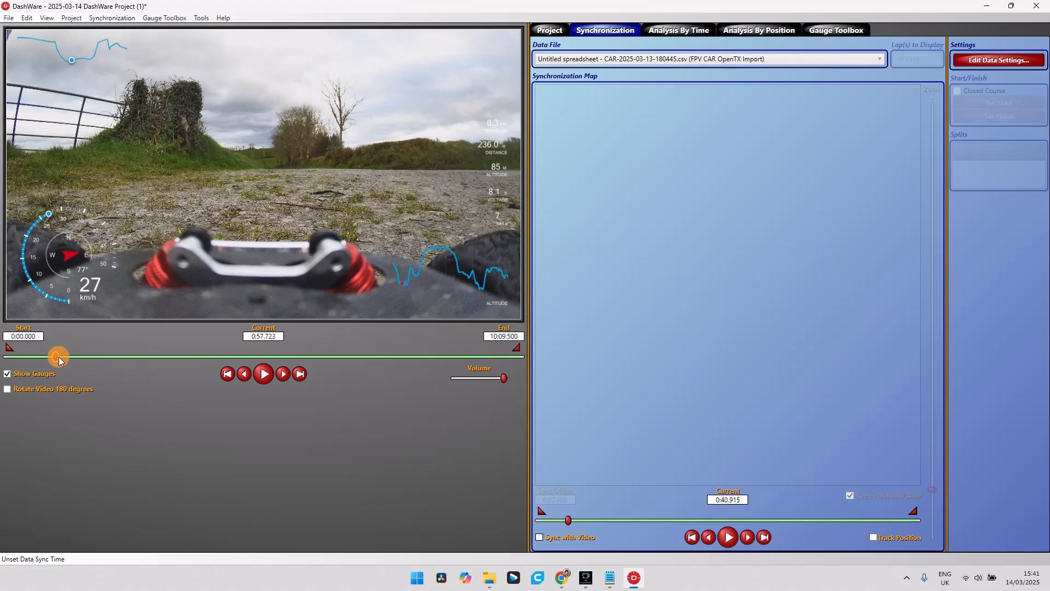
drag(58, 356, 83, 356)
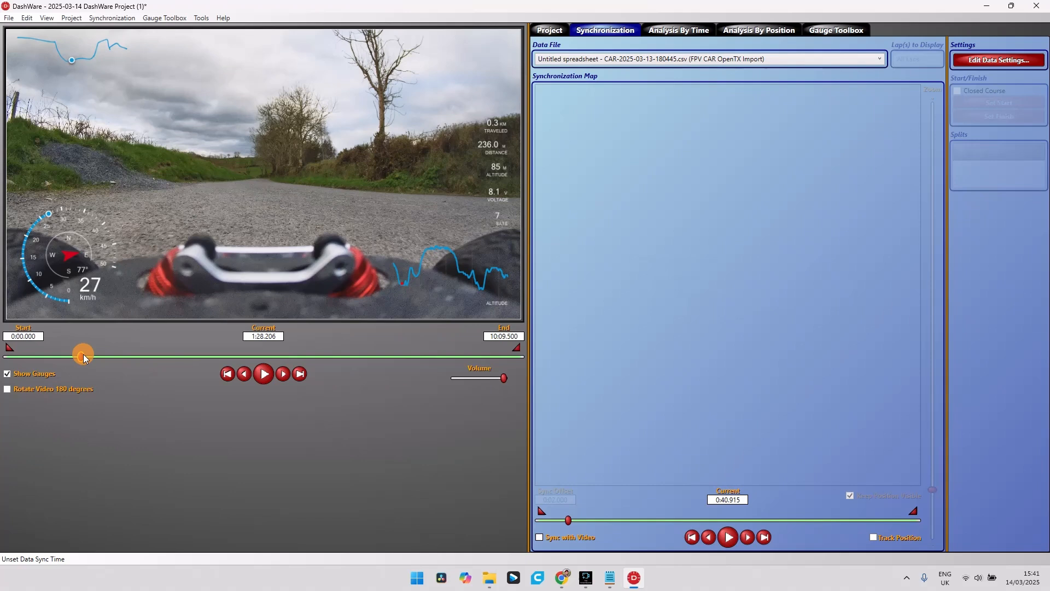
Step the video back in small increments to about 1:25.2, just before the car starts moving.
click(244, 374)
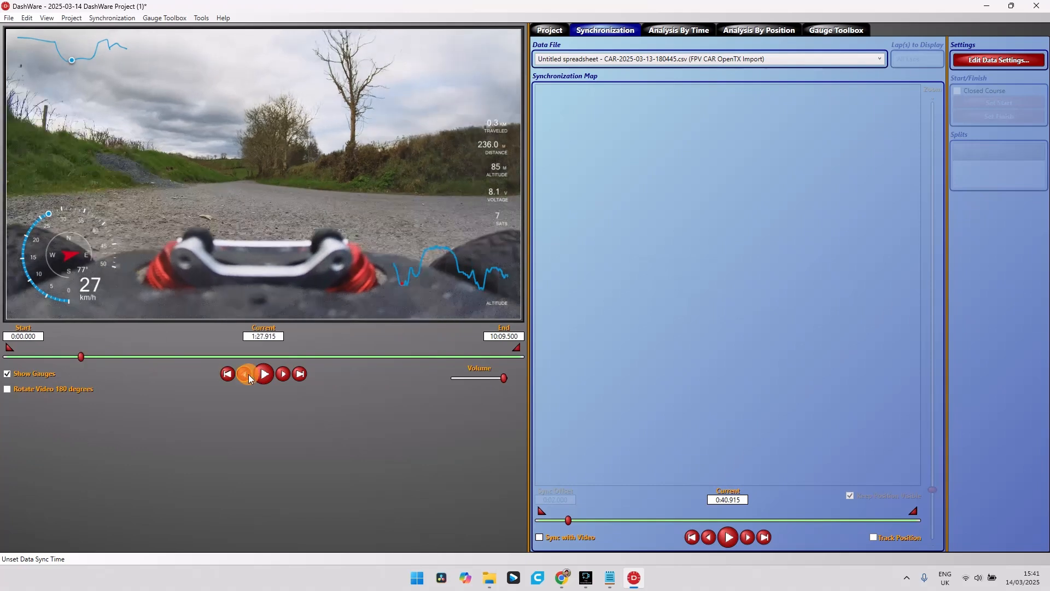
click(244, 374)
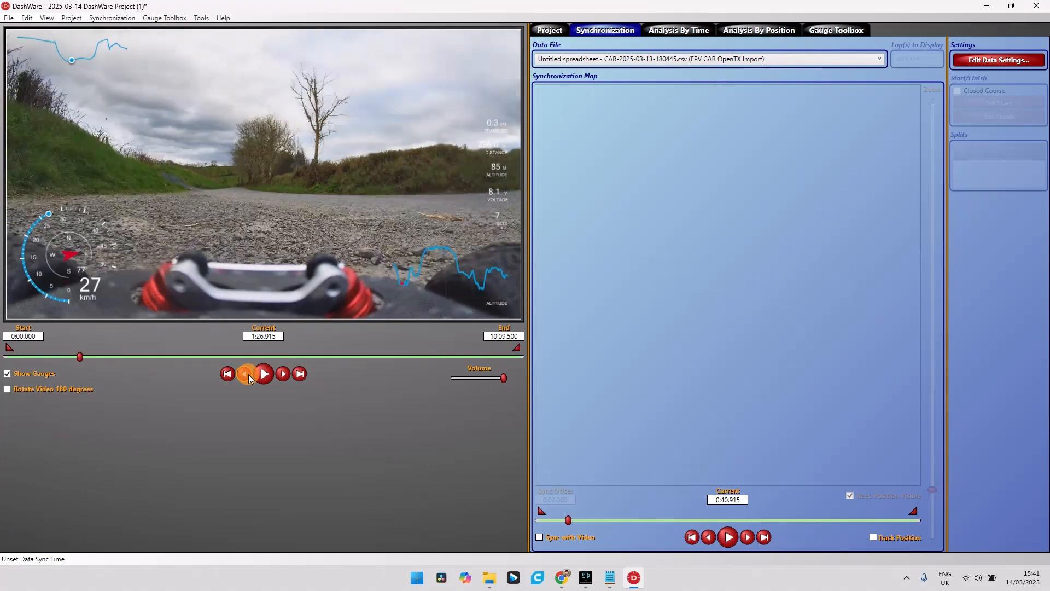
click(249, 374)
click(249, 375)
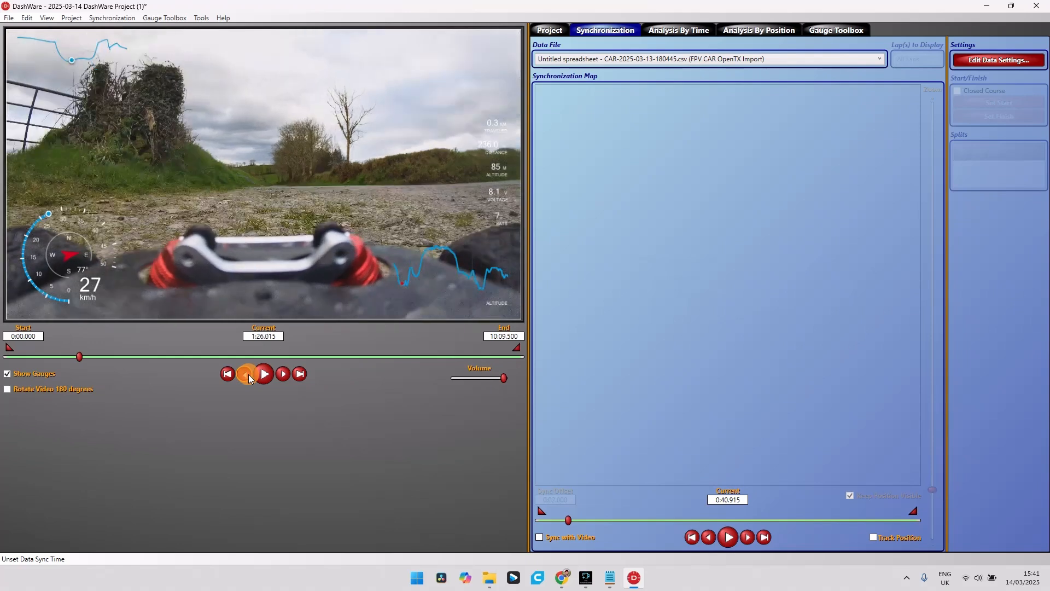
click(249, 375)
click(248, 374)
click(249, 375)
click(249, 374)
click(249, 376)
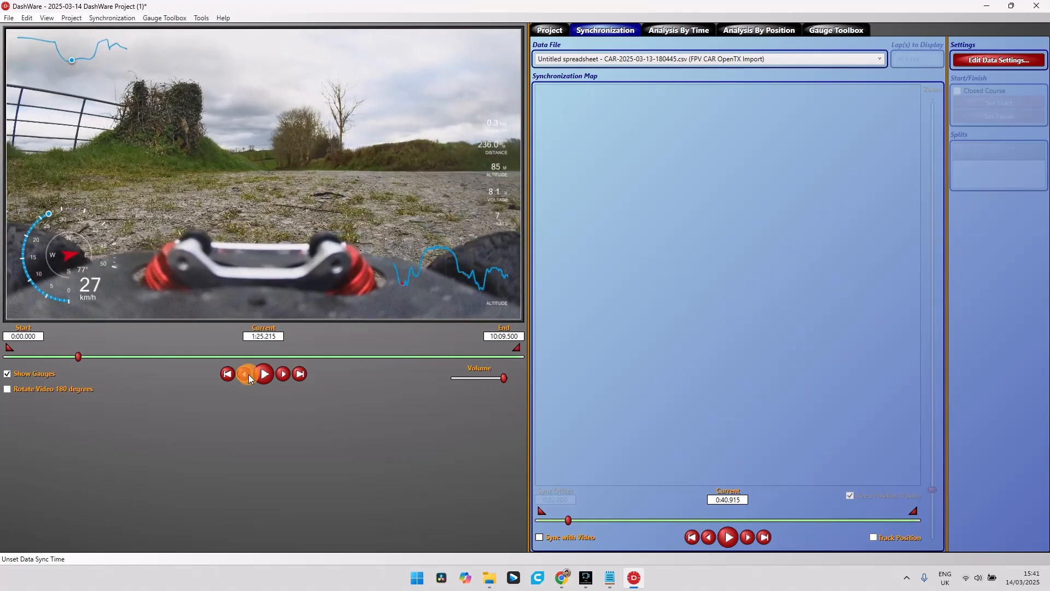
Fine-tune the video position in small increments to 1:25.615, where the car is about to move off.
click(249, 376)
click(283, 377)
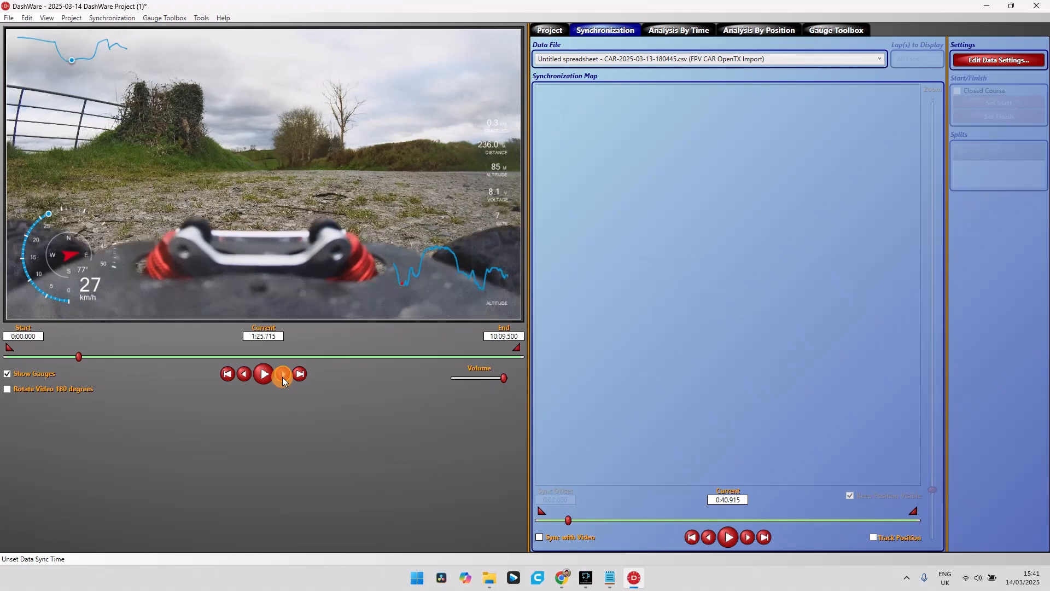
click(248, 375)
Move the telemetry data position back to its beginning and fine-tune it to 0:01.800, where the speed gauge is still at zero.
click(707, 539)
click(707, 539)
drag(568, 520, 531, 523)
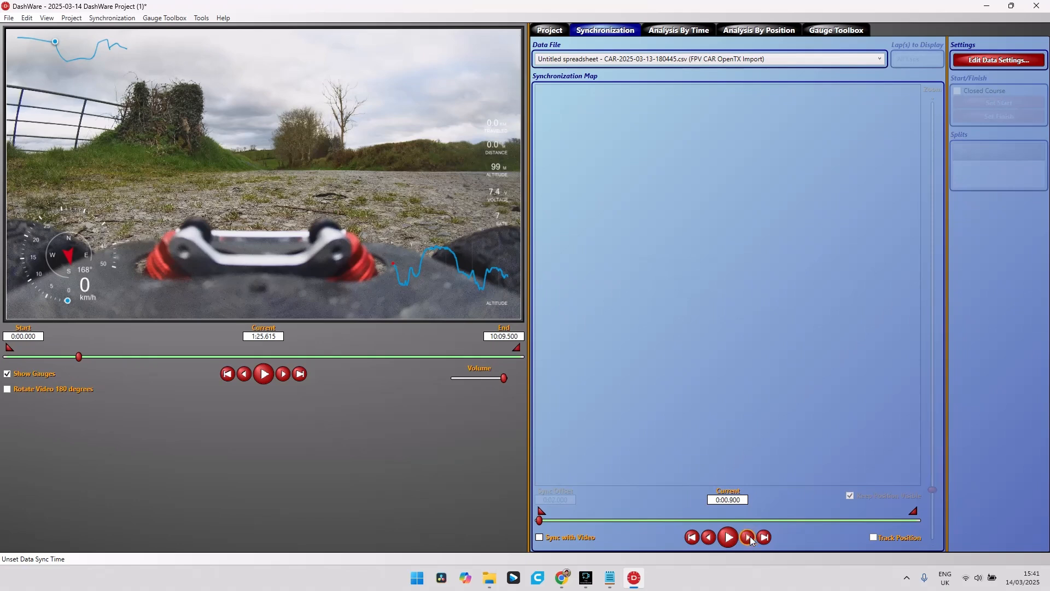
click(749, 537)
click(750, 536)
click(750, 536)
click(708, 537)
click(708, 537)
click(708, 537)
click(708, 537)
Turn Sync with Video back on for the data file and play the video to about 1:40 to check the gauges.
click(540, 539)
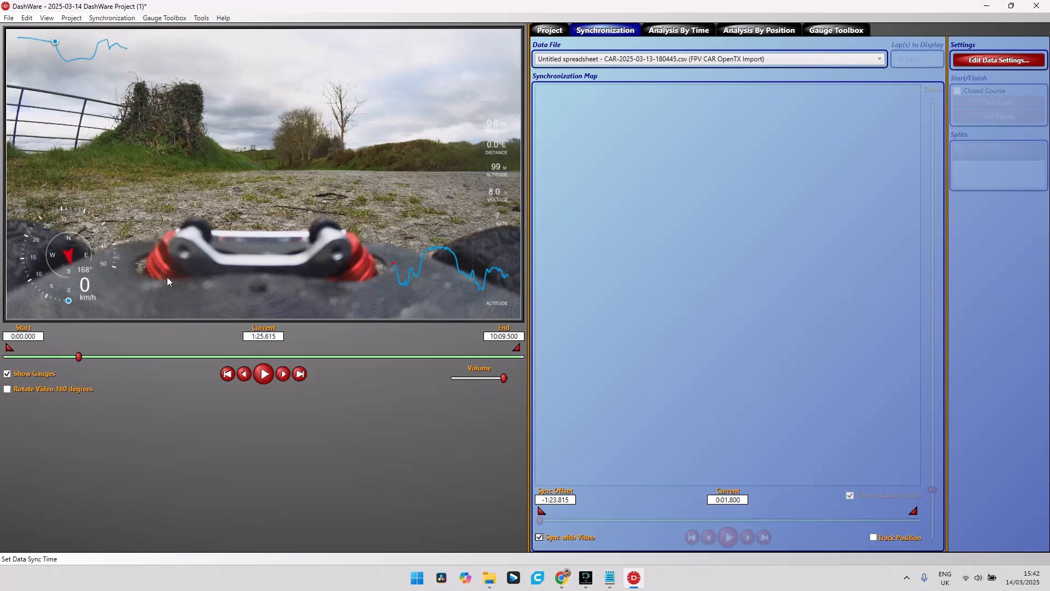
click(265, 376)
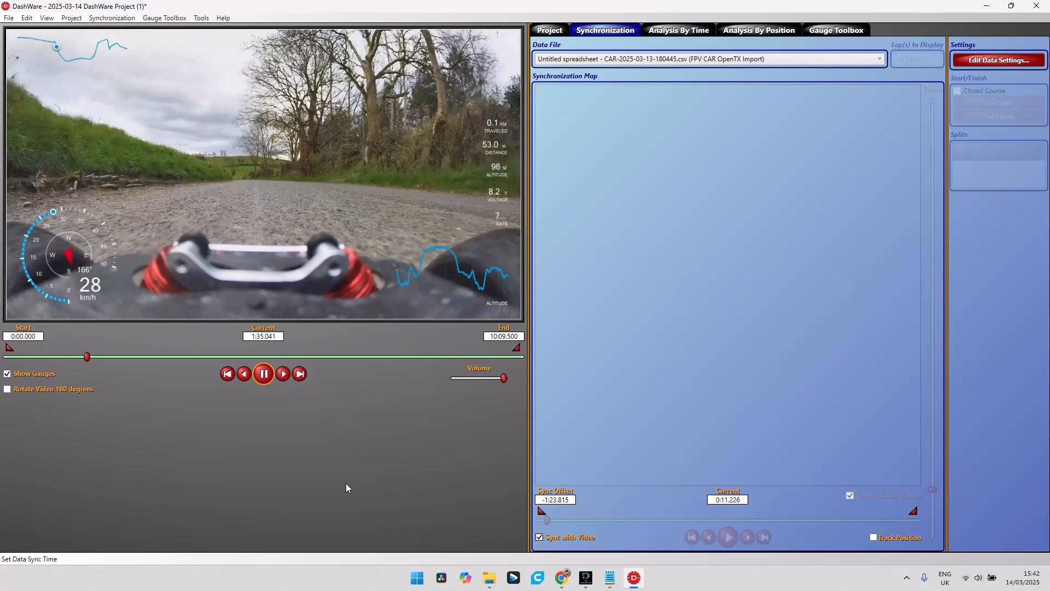
click(263, 375)
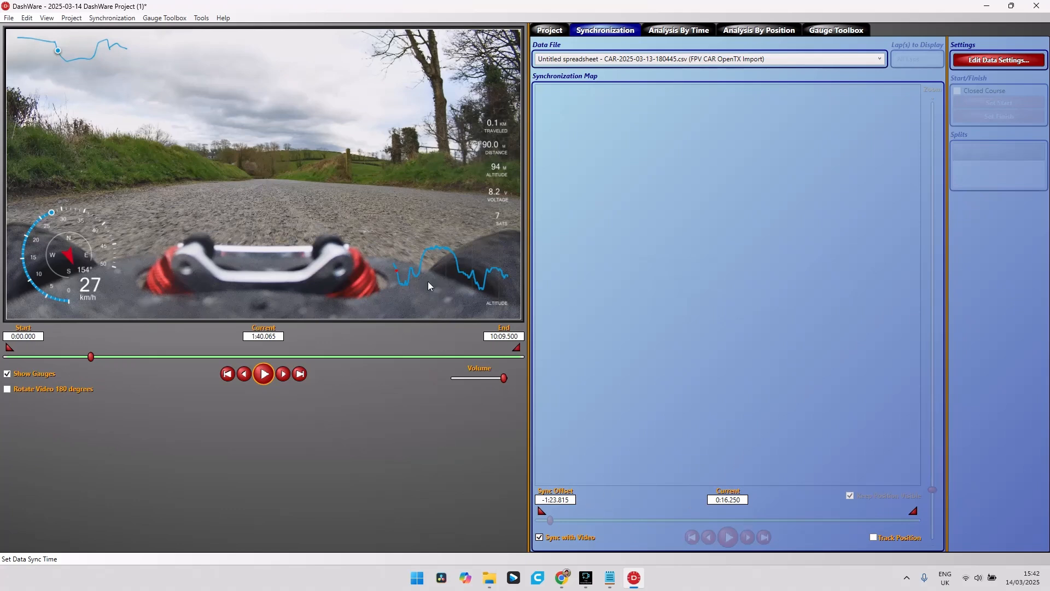
Examine the gauge image sequence in the 2025-03-13 DashWare Project000 folder inside the desktop's dashware video folder, and put the folder window away.
click(9, 17)
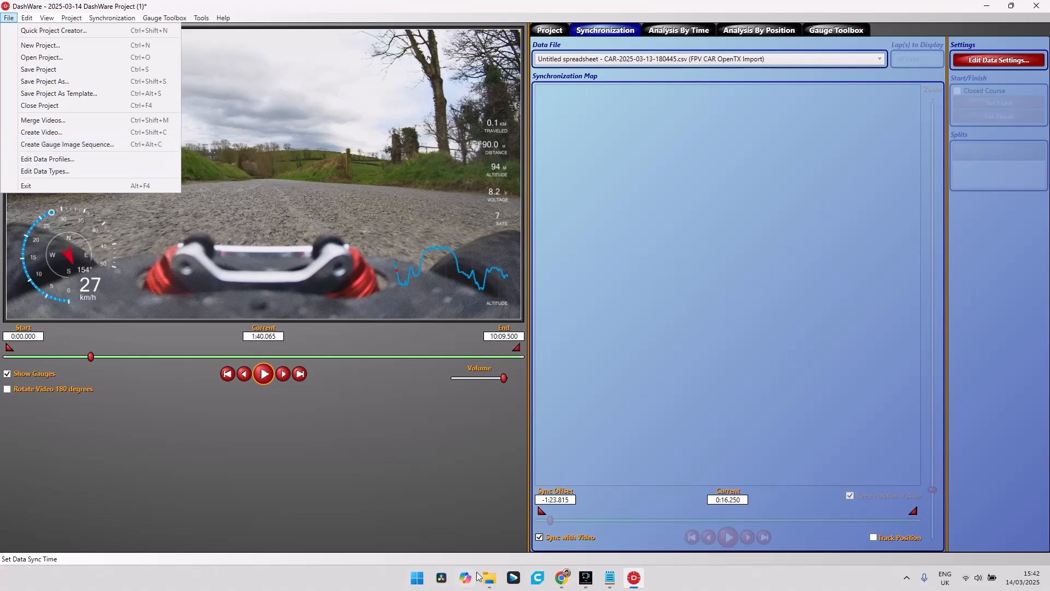
click(988, 8)
click(988, 8)
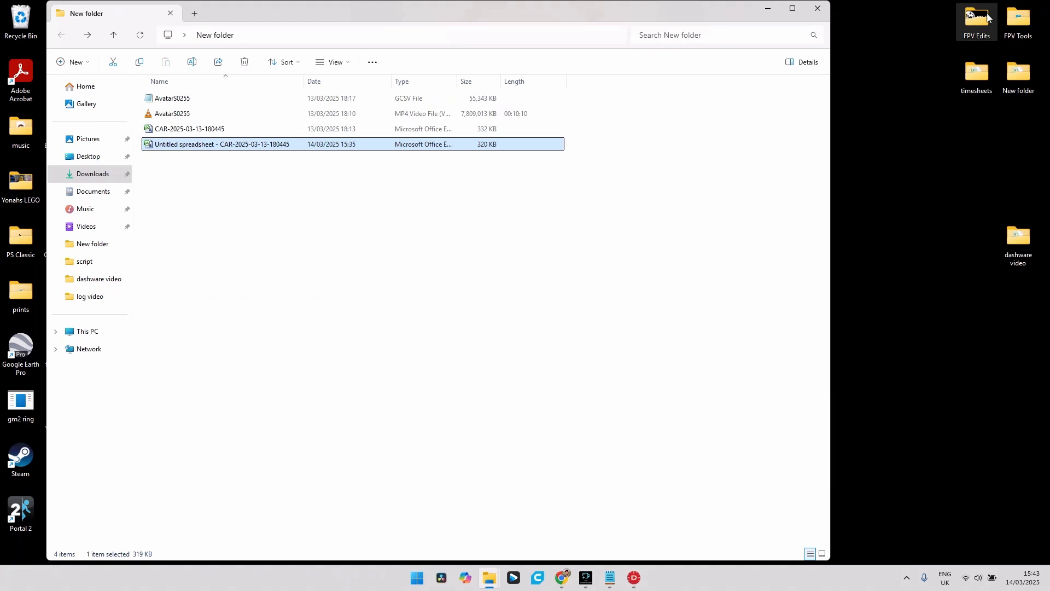
click(1021, 249)
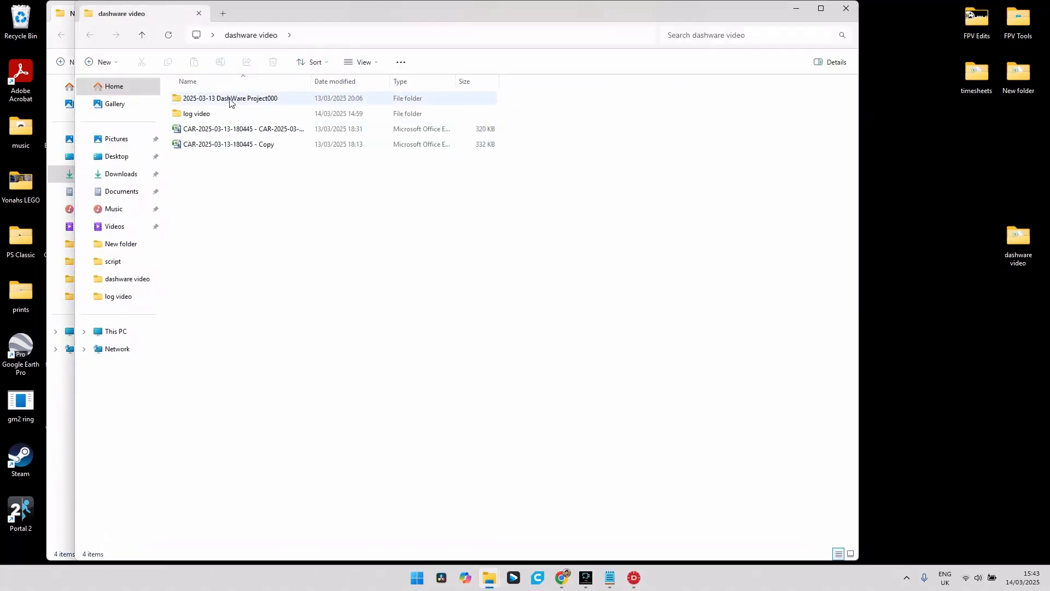
double_click(230, 101)
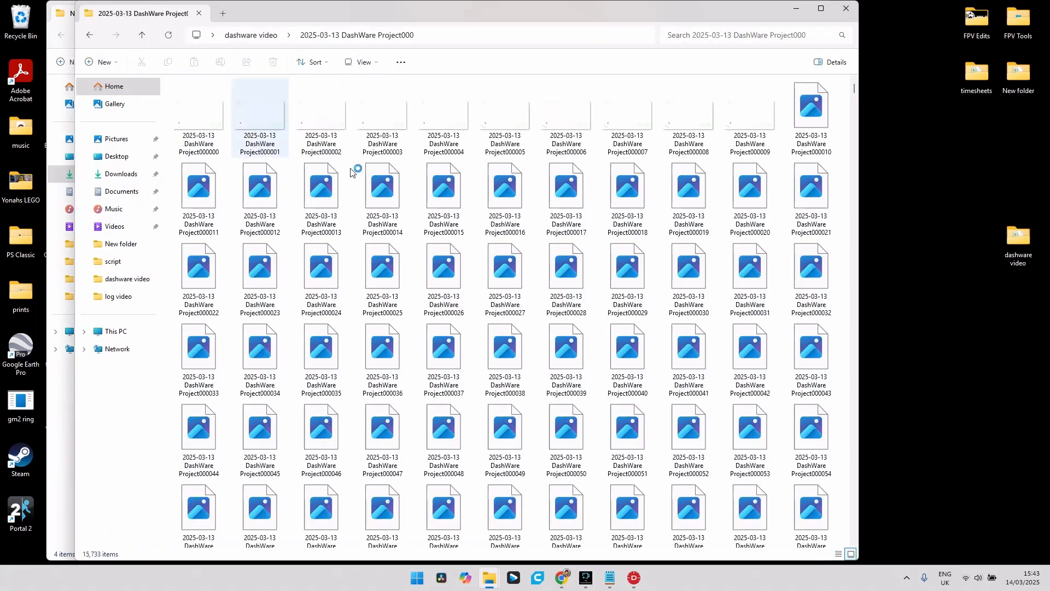
scroll(340, 232, down, 5)
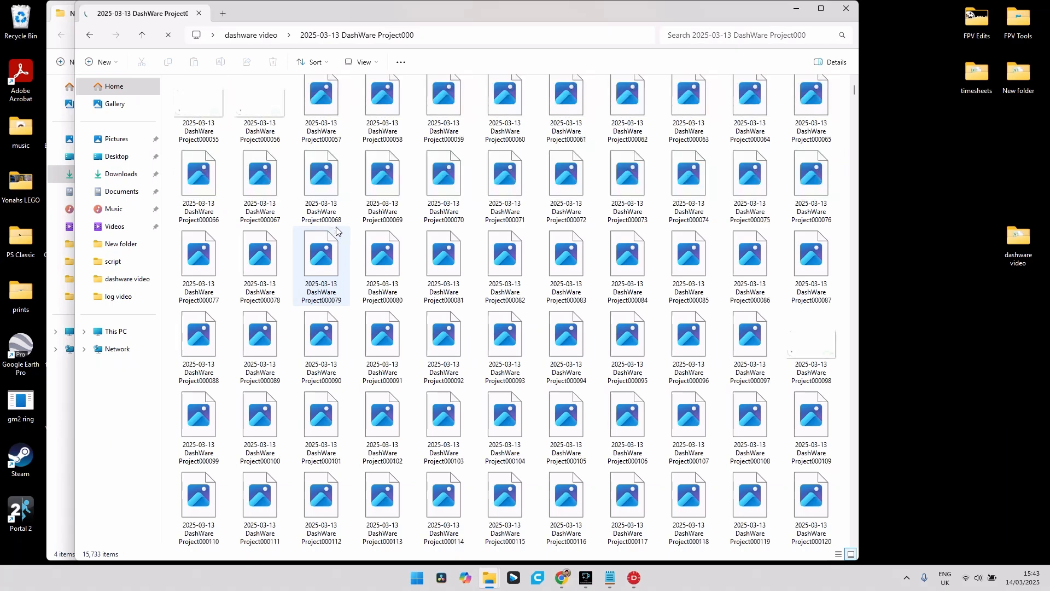
scroll(339, 230, up, 3)
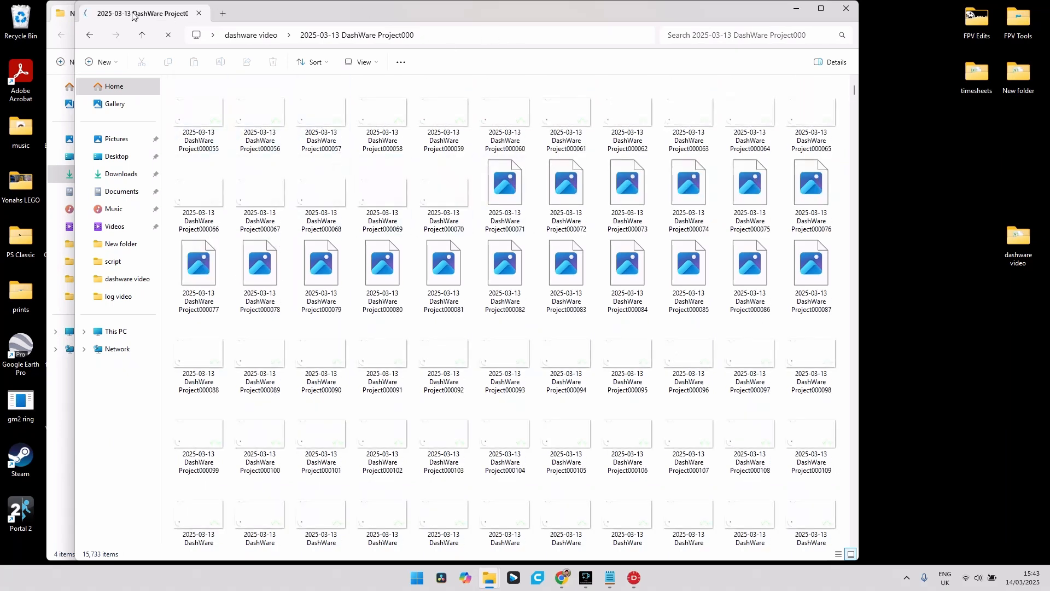
click(89, 35)
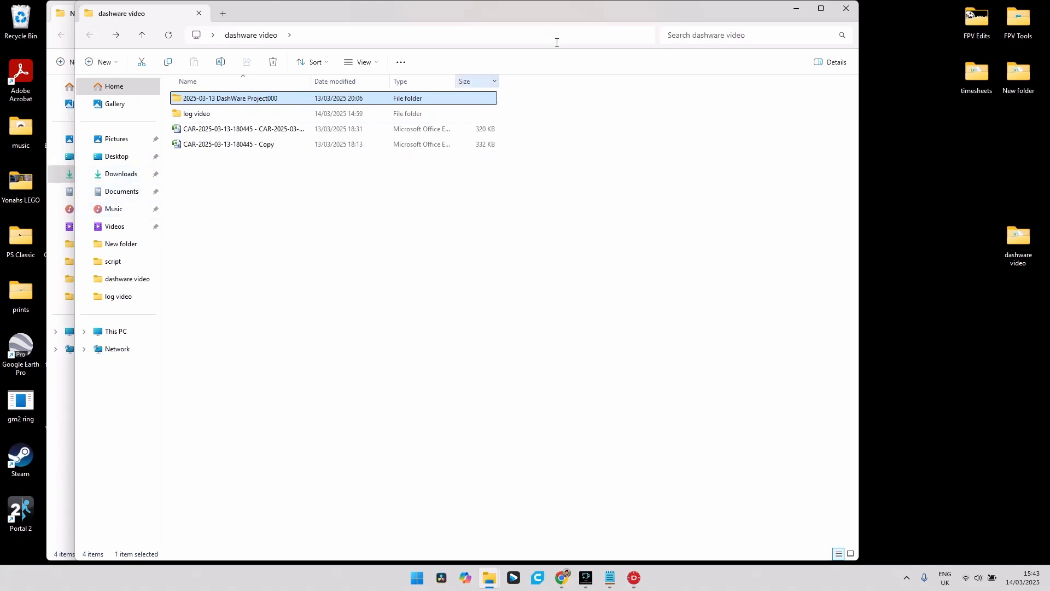
click(629, 227)
click(796, 8)
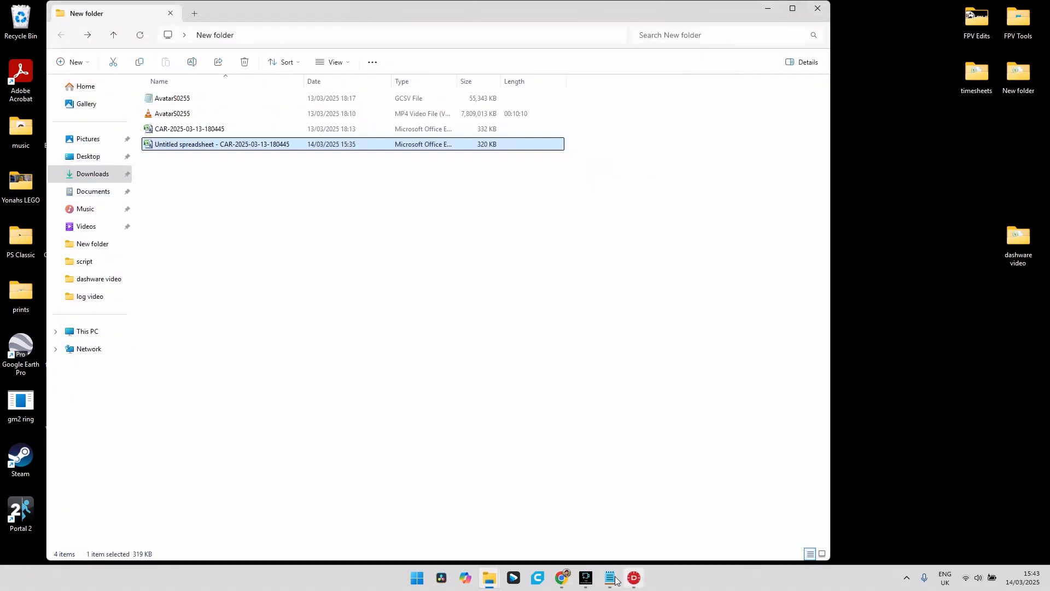
click(584, 581)
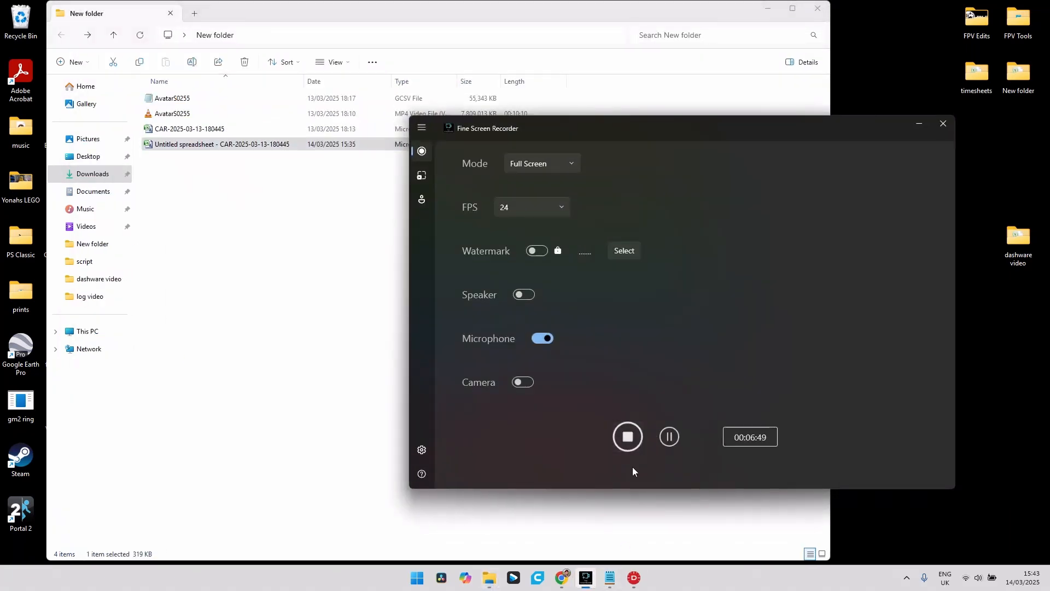